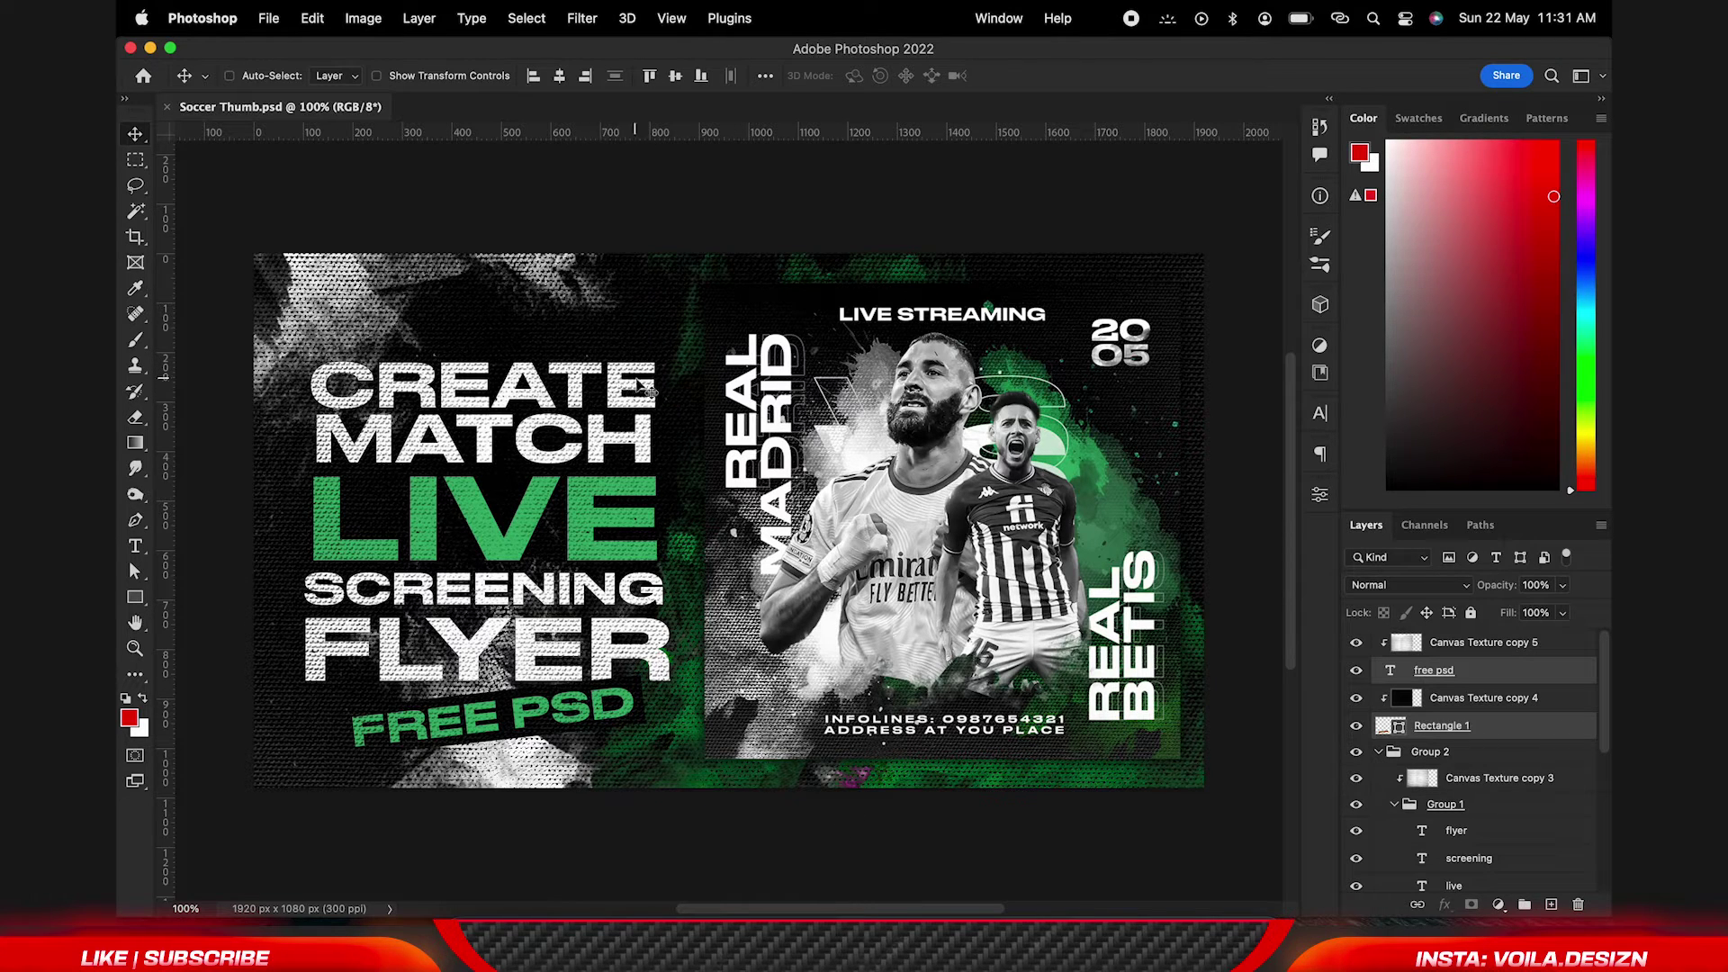
# Close Soccer Thumb.psd, quit Photoshop, and bring the Finder window forward.
pyautogui.click(167, 106)
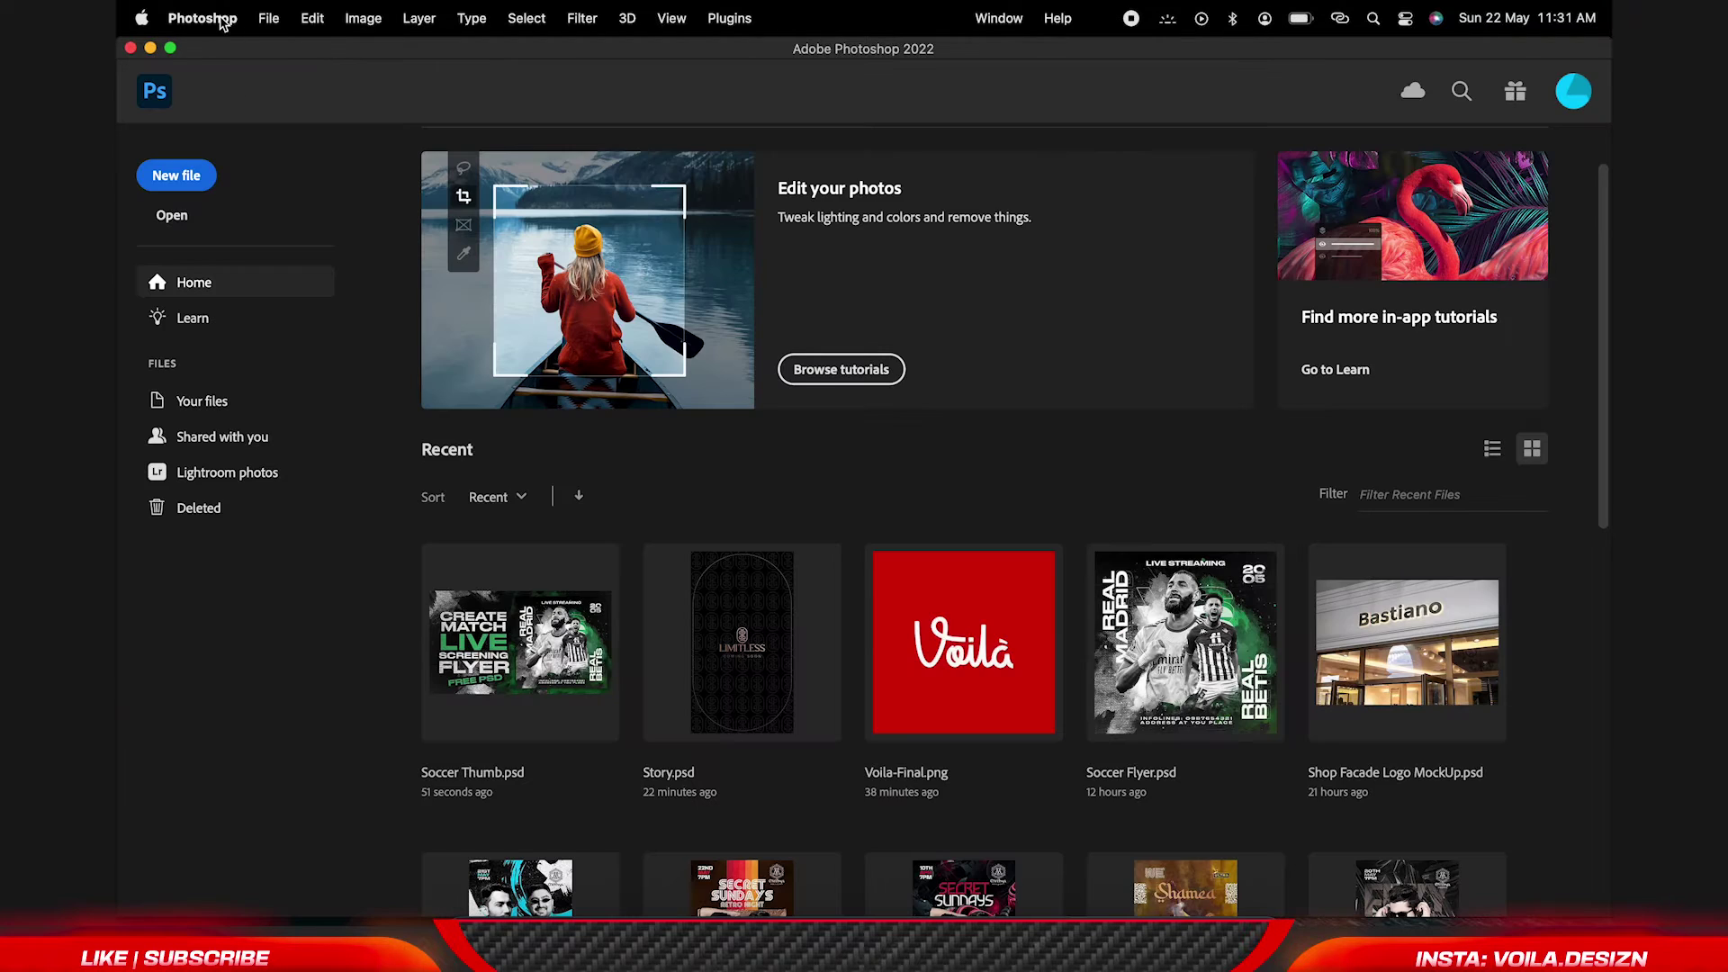
pyautogui.click(225, 18)
pyautogui.click(239, 235)
pyautogui.moveTo(747, 967)
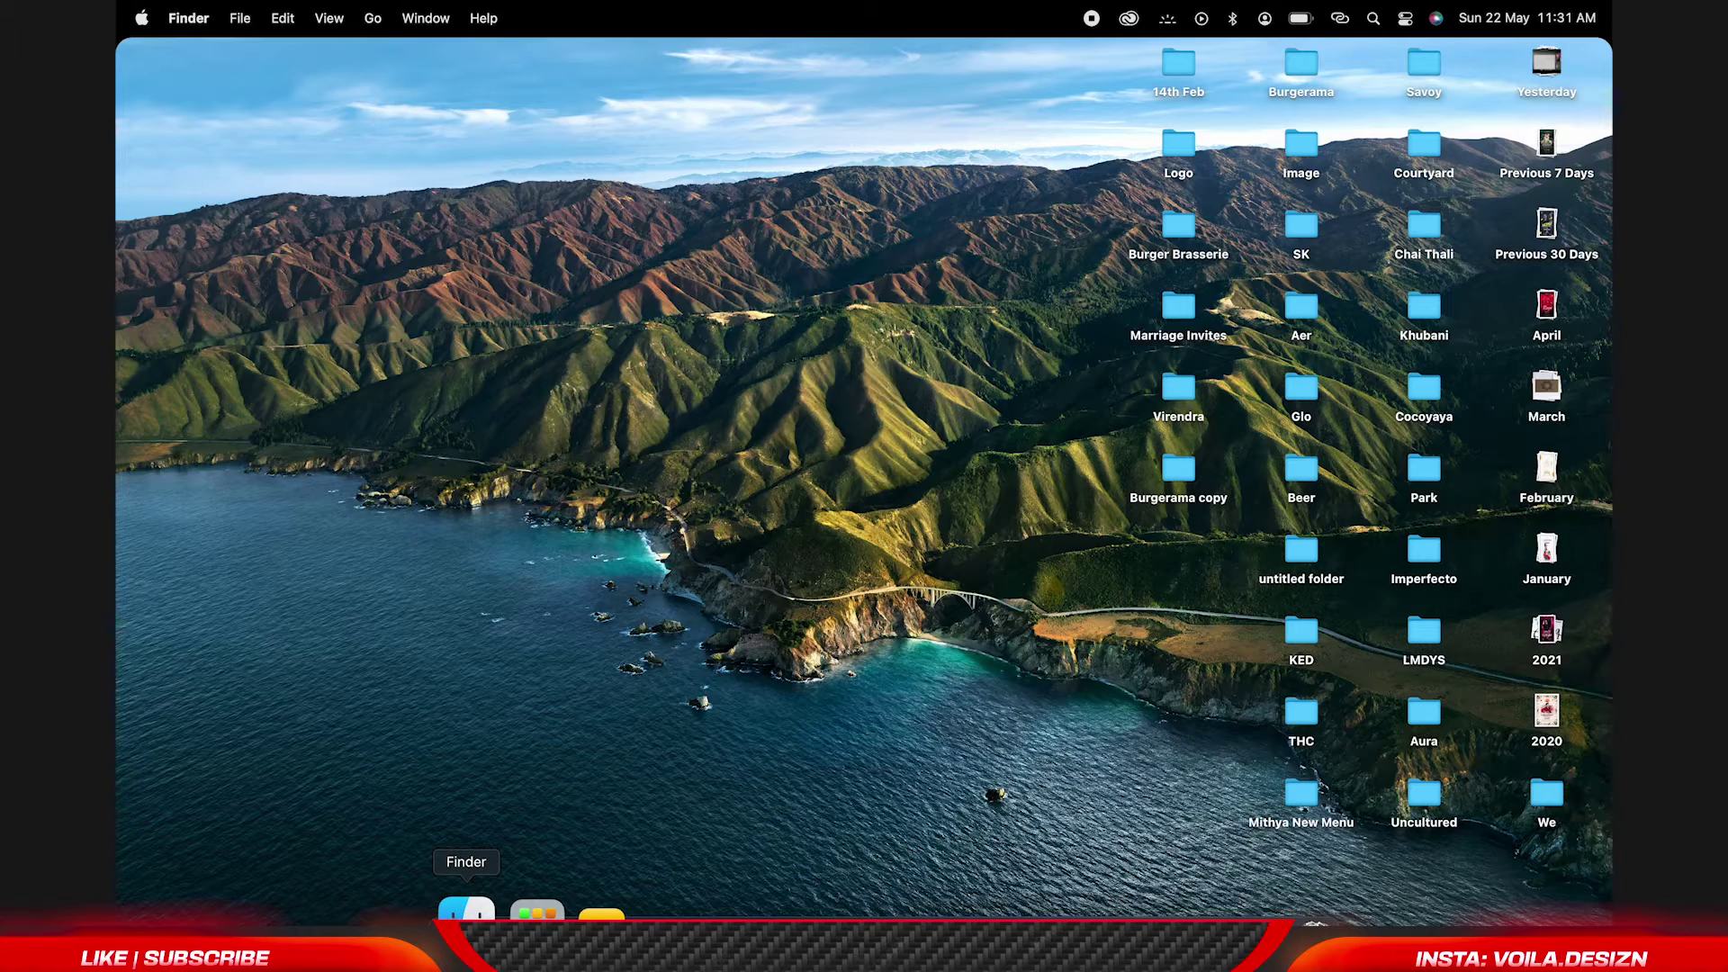
pyautogui.click(468, 911)
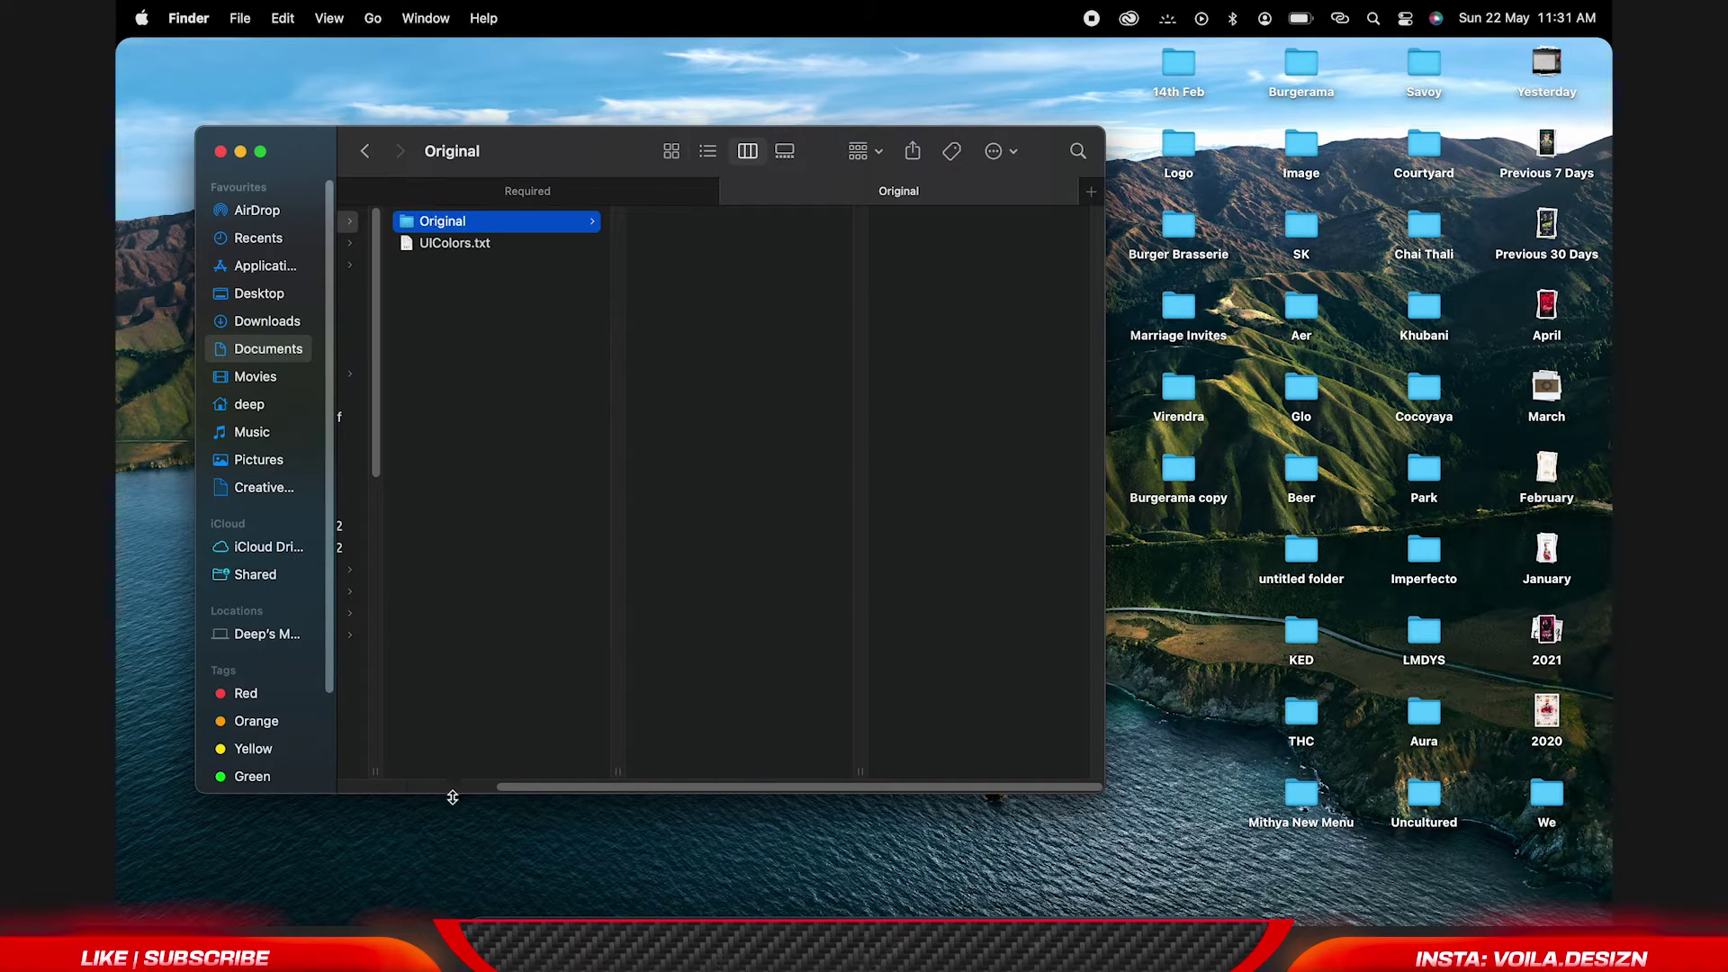
# Close the extra Required Finder window and restore the Original folder window.
pyautogui.moveTo(519, 789); pyautogui.dragTo(278, 776)
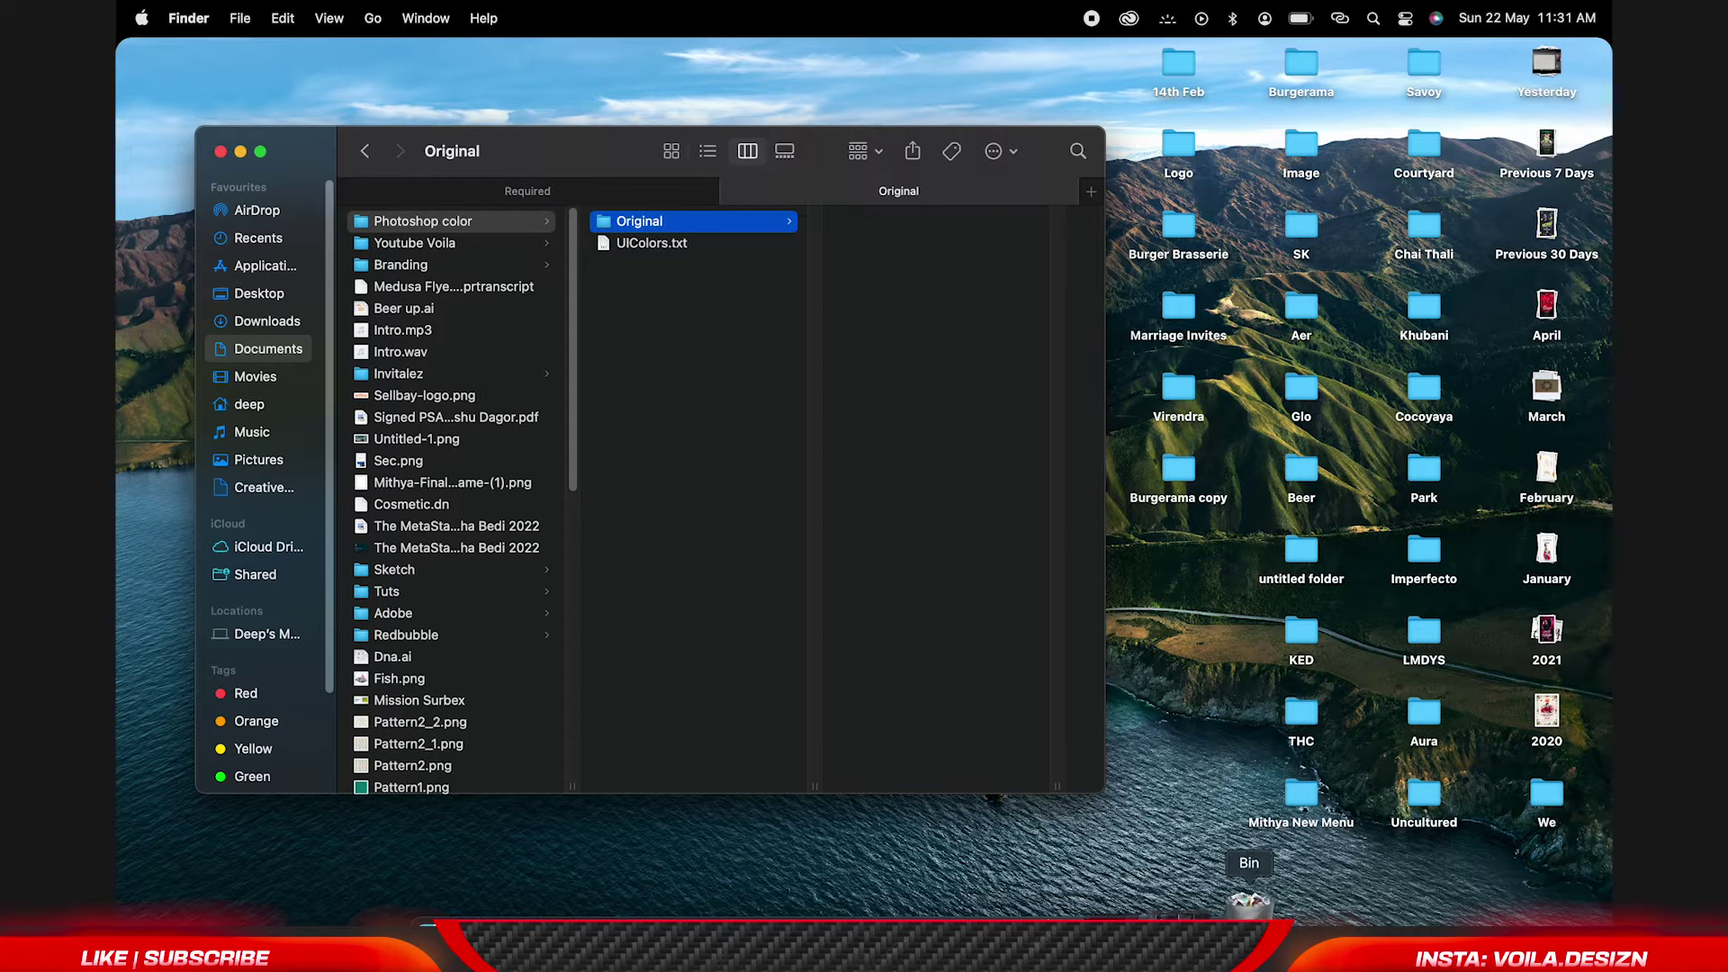
pyautogui.click(1260, 905)
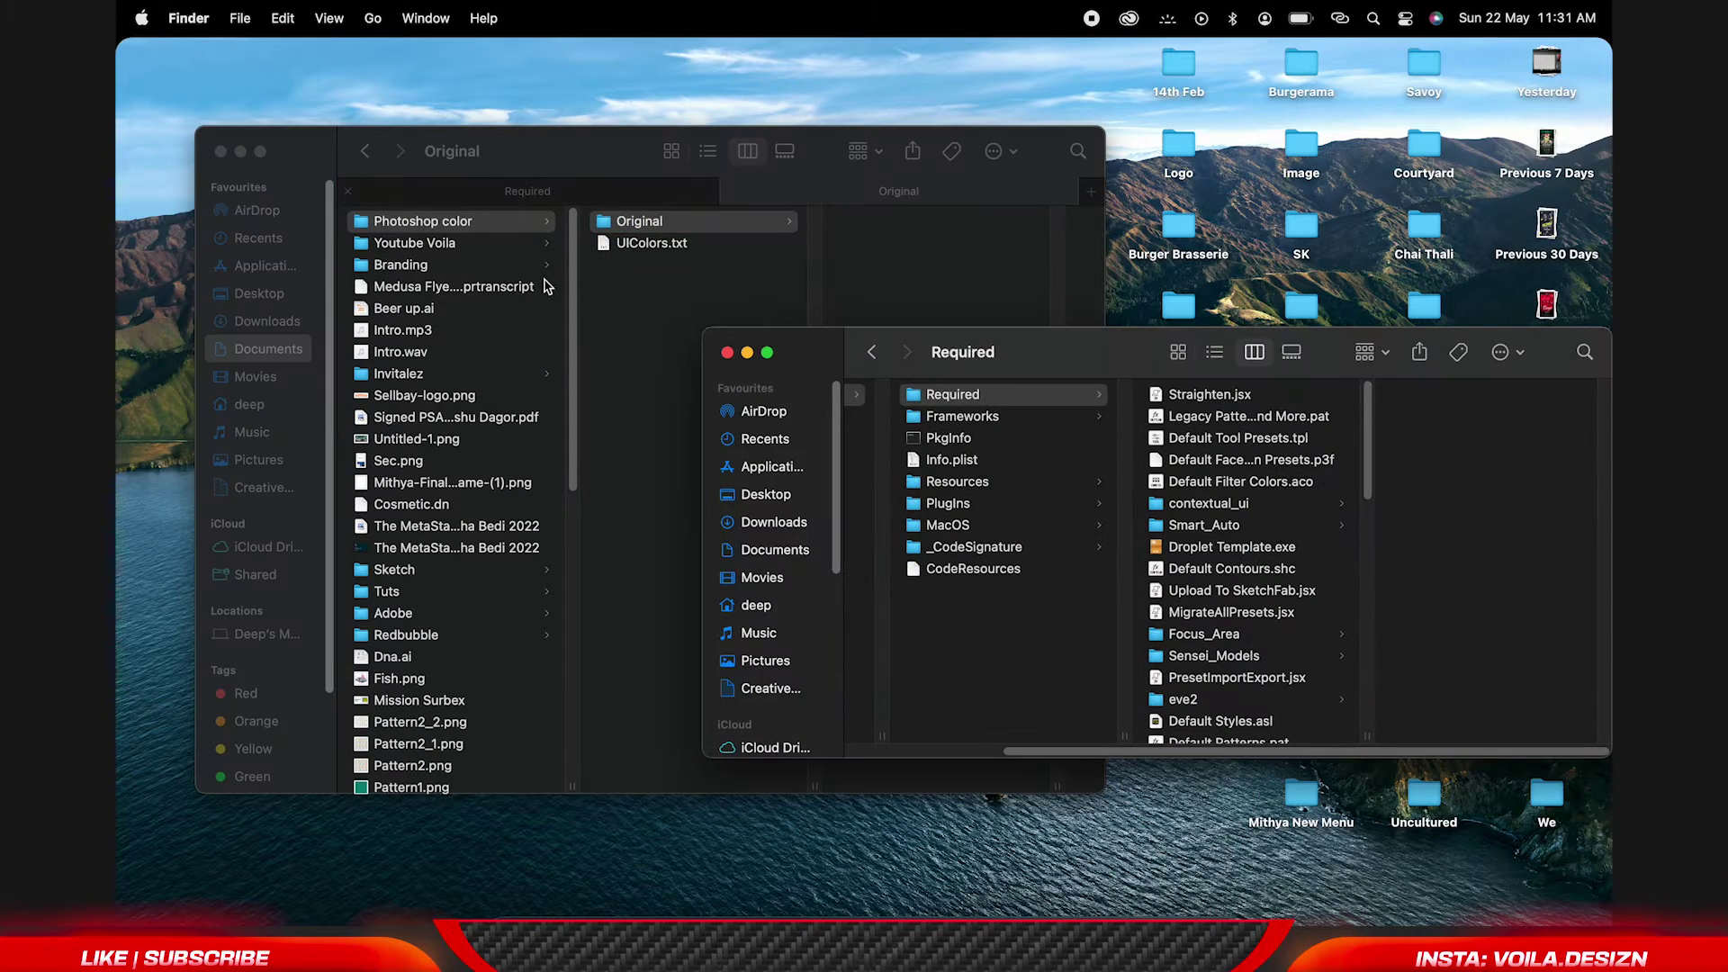
pyautogui.click(727, 352)
pyautogui.click(241, 152)
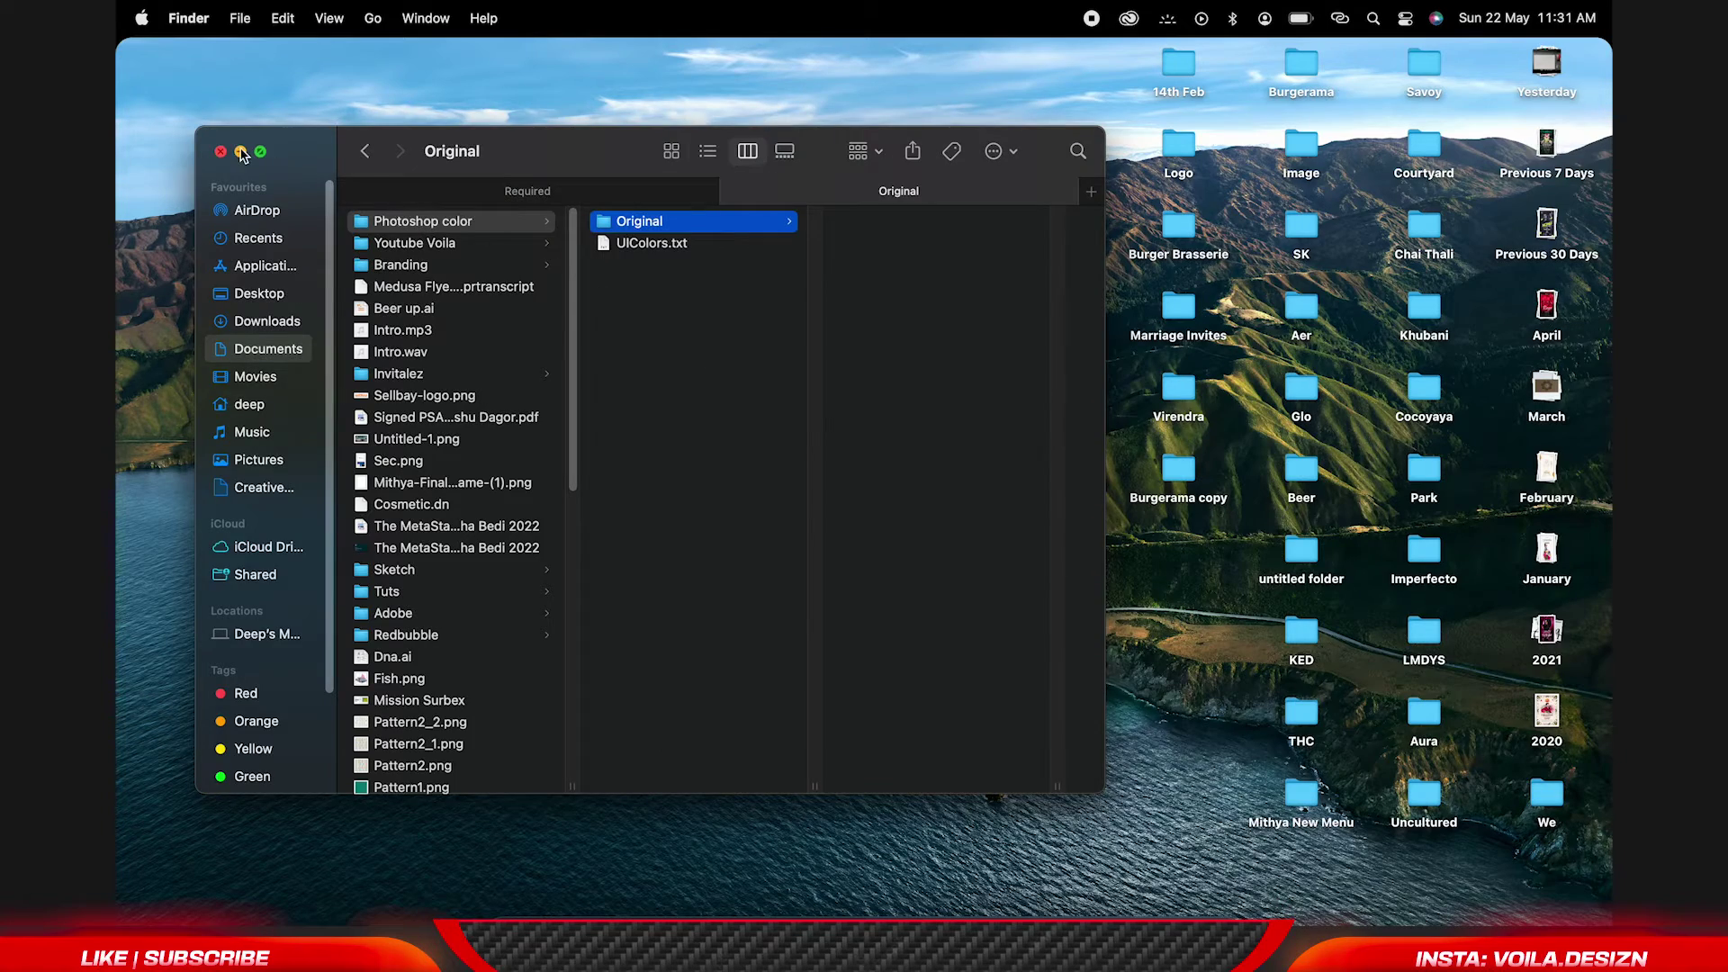
pyautogui.click(499, 911)
# Show the package contents of the Adobe Photoshop 2022 app from Applications.
pyautogui.click(266, 267)
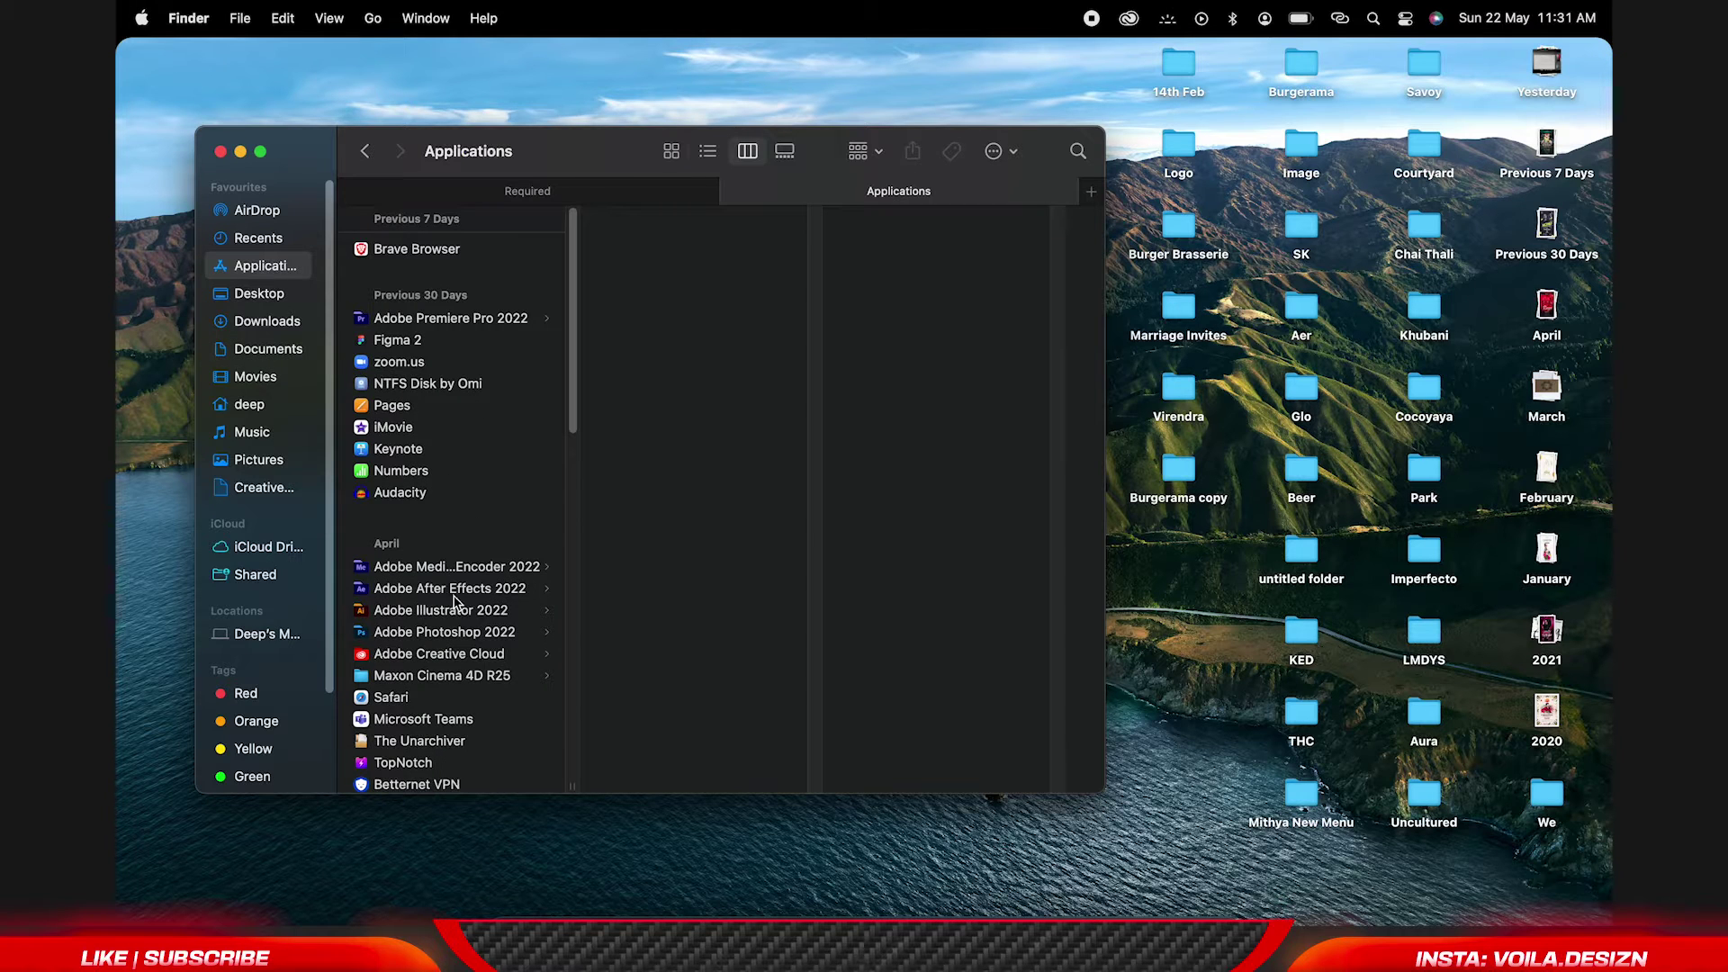
pyautogui.click(458, 635)
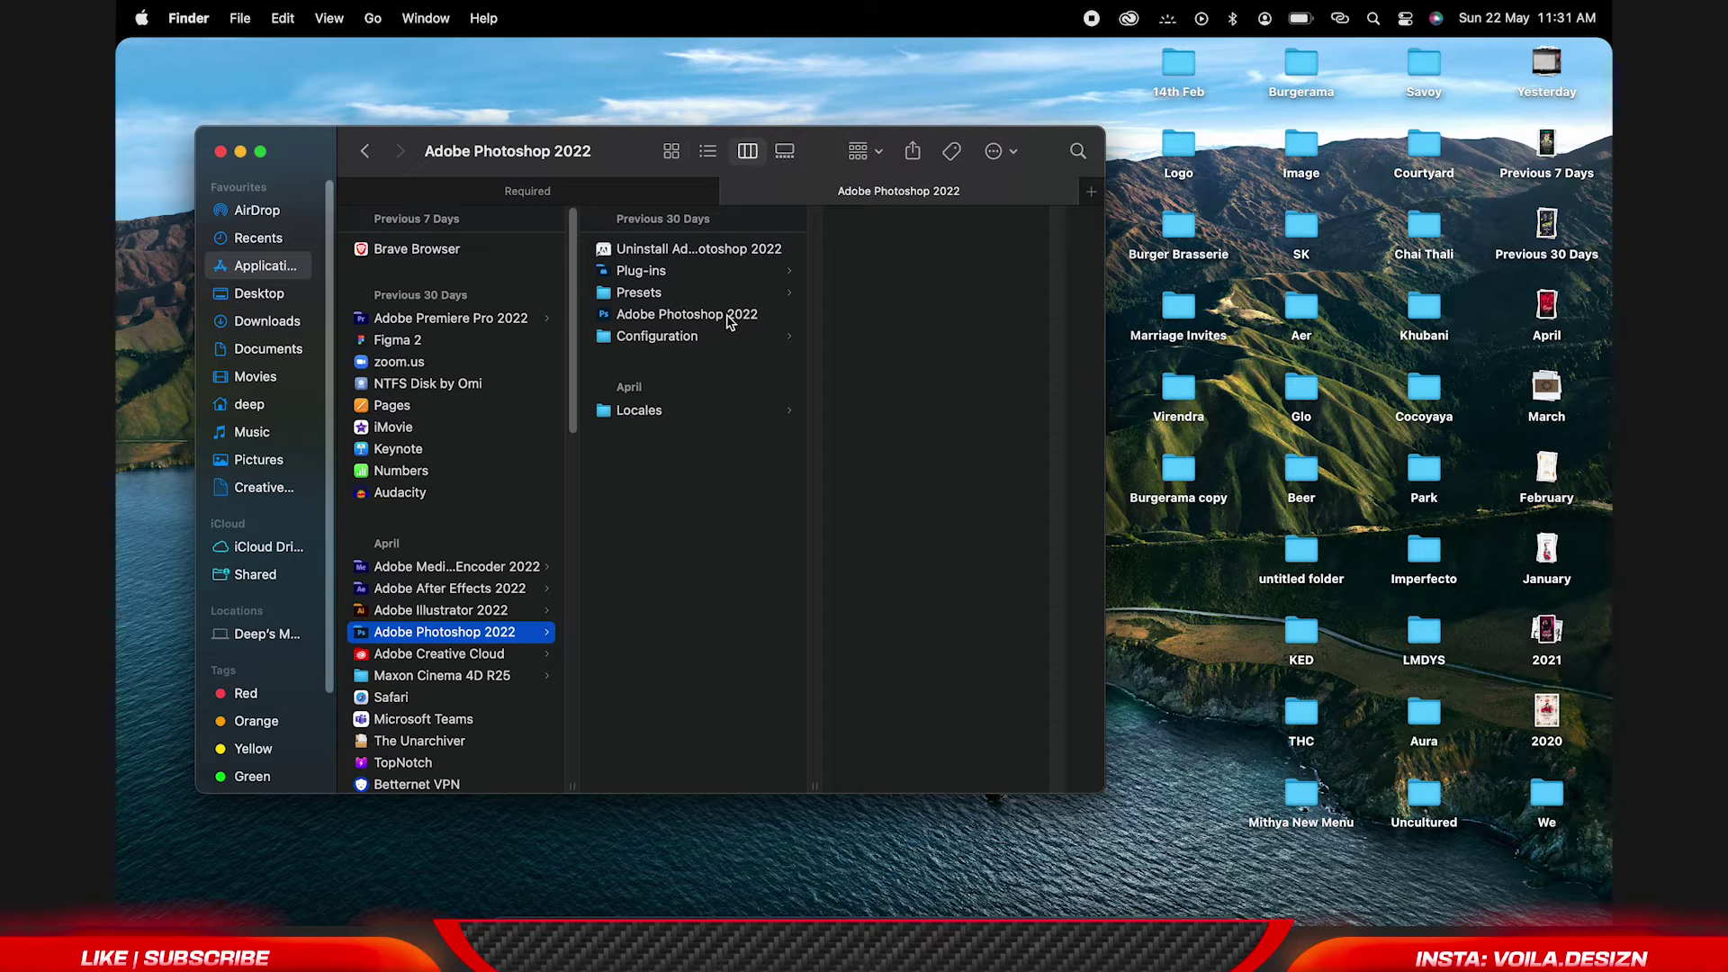
pyautogui.click(729, 320)
pyautogui.rightClick(729, 320)
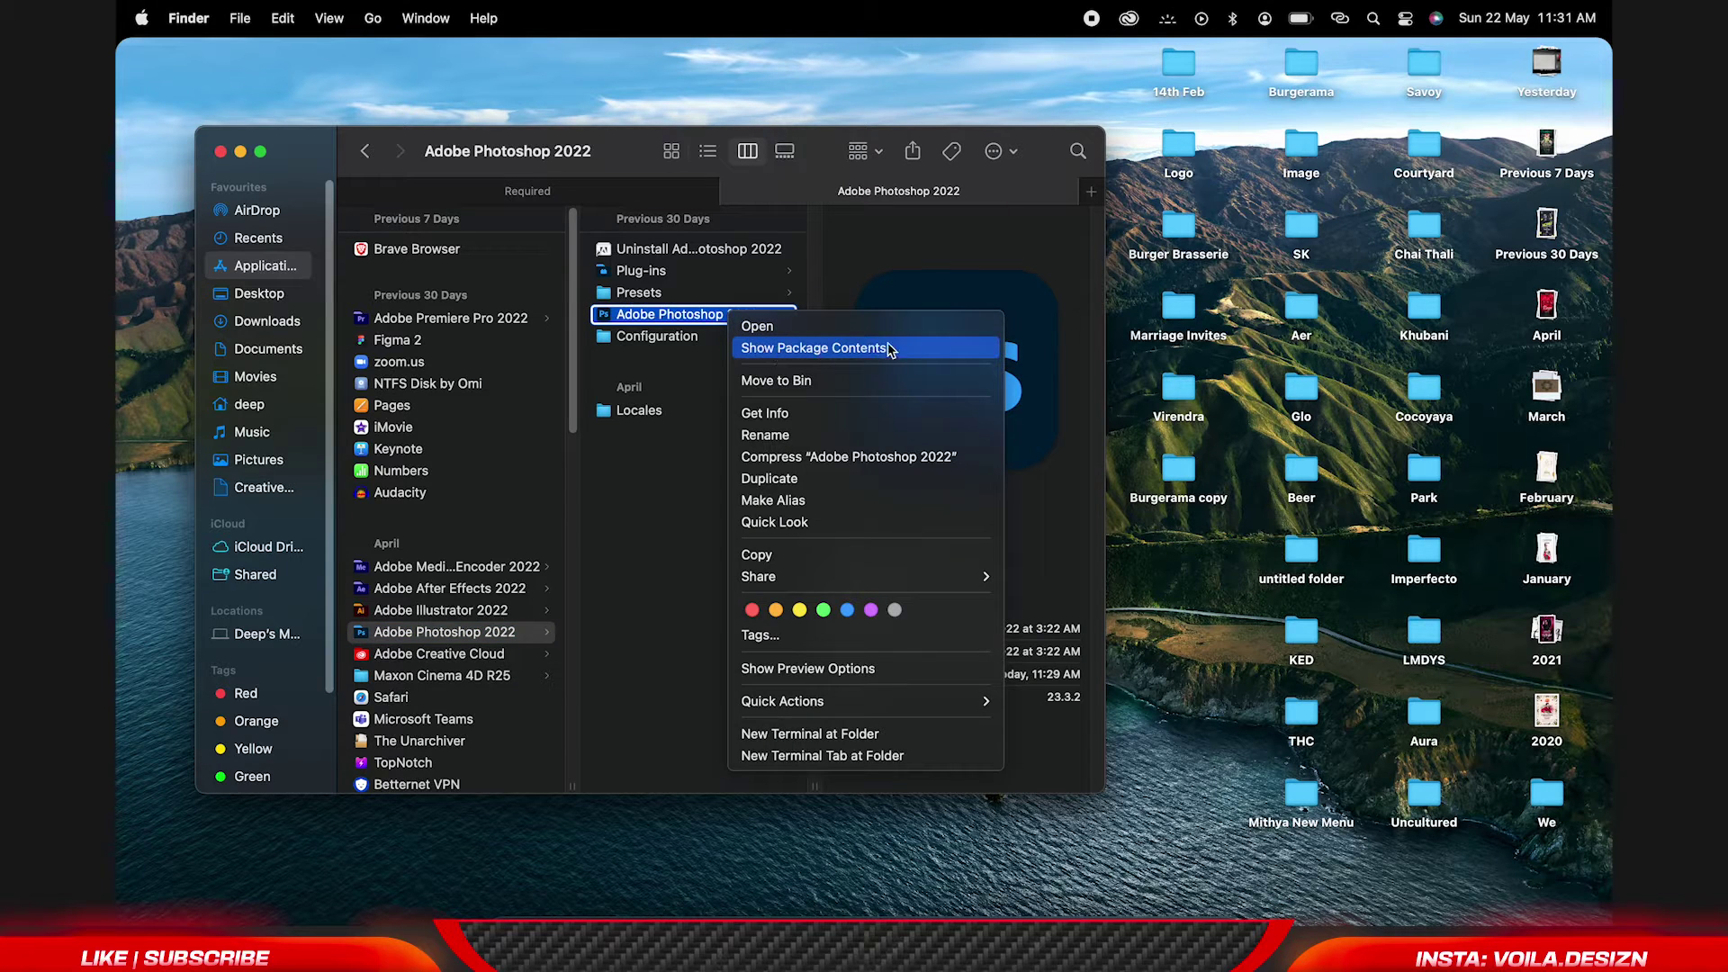
pyautogui.click(964, 355)
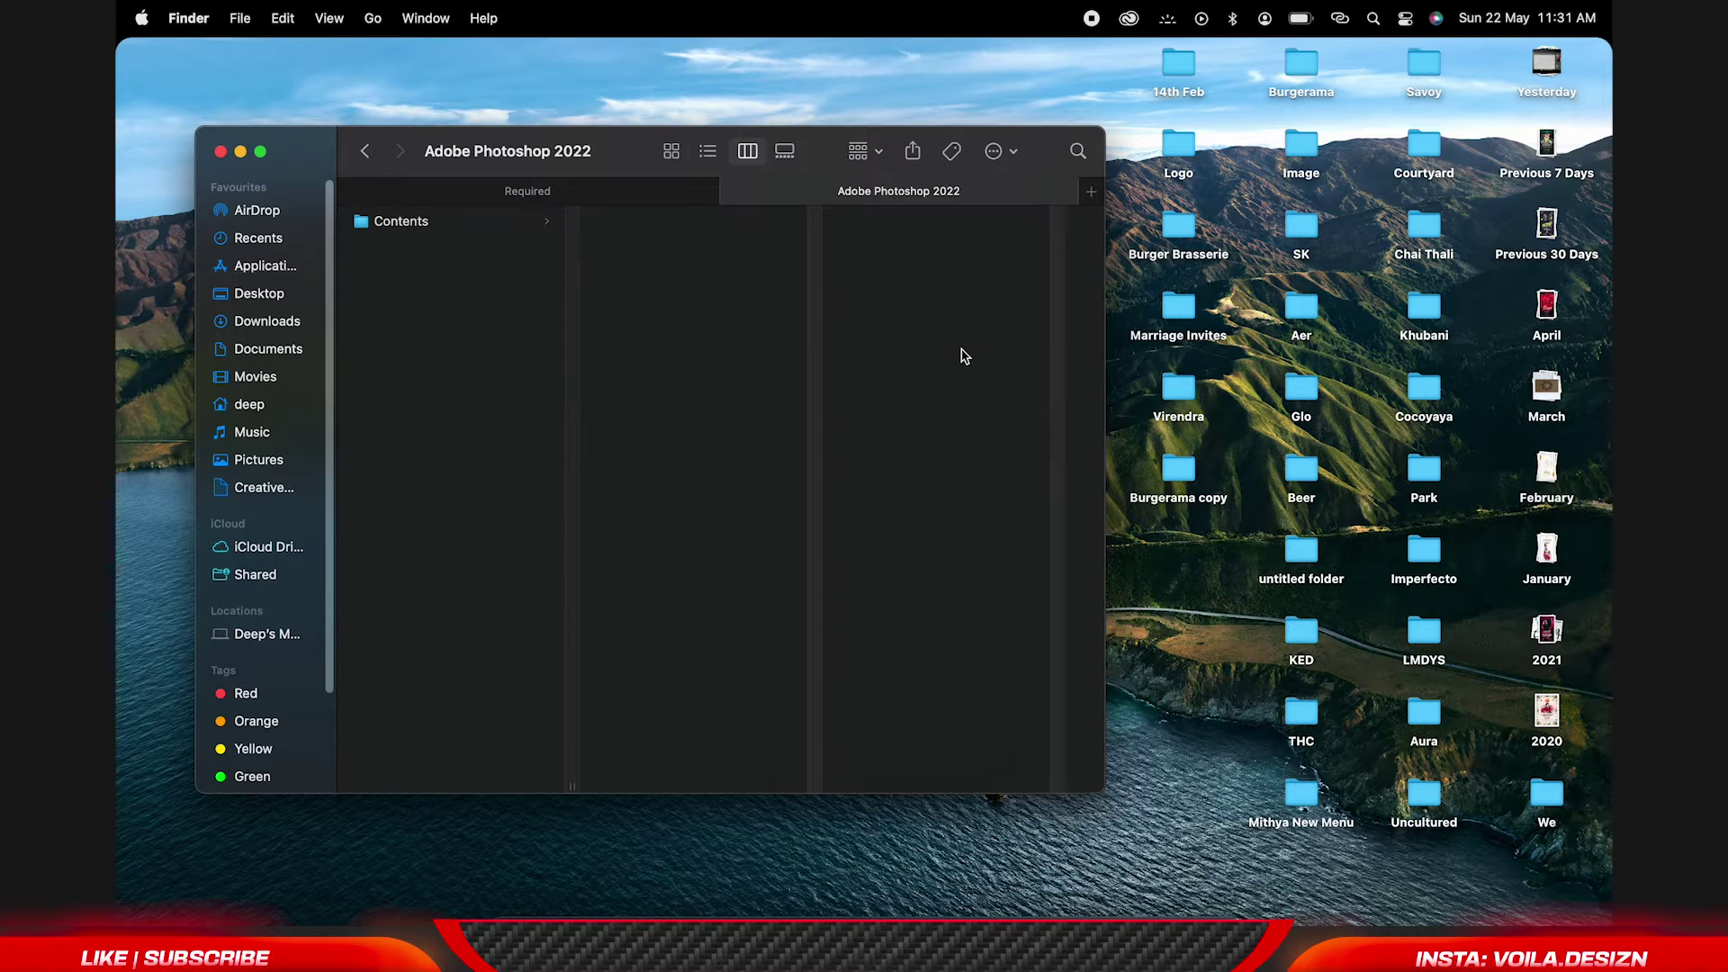
# Go into Contents > Required and select UIColors.txt.
pyautogui.click(491, 224)
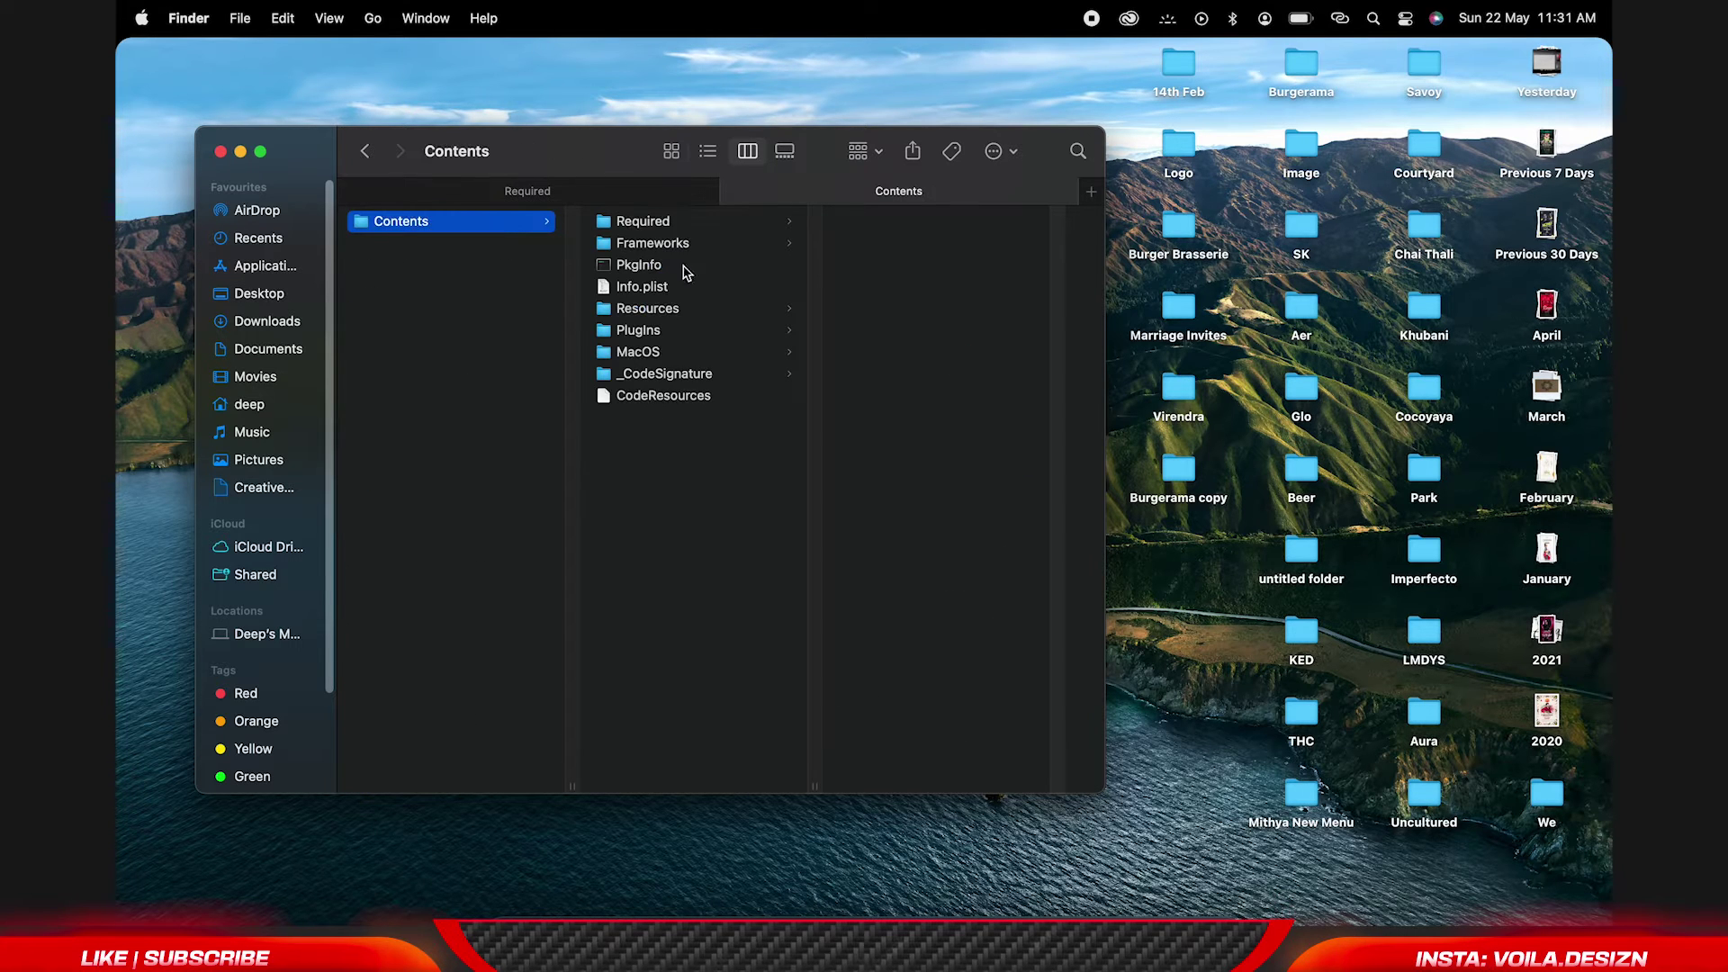
pyautogui.click(717, 232)
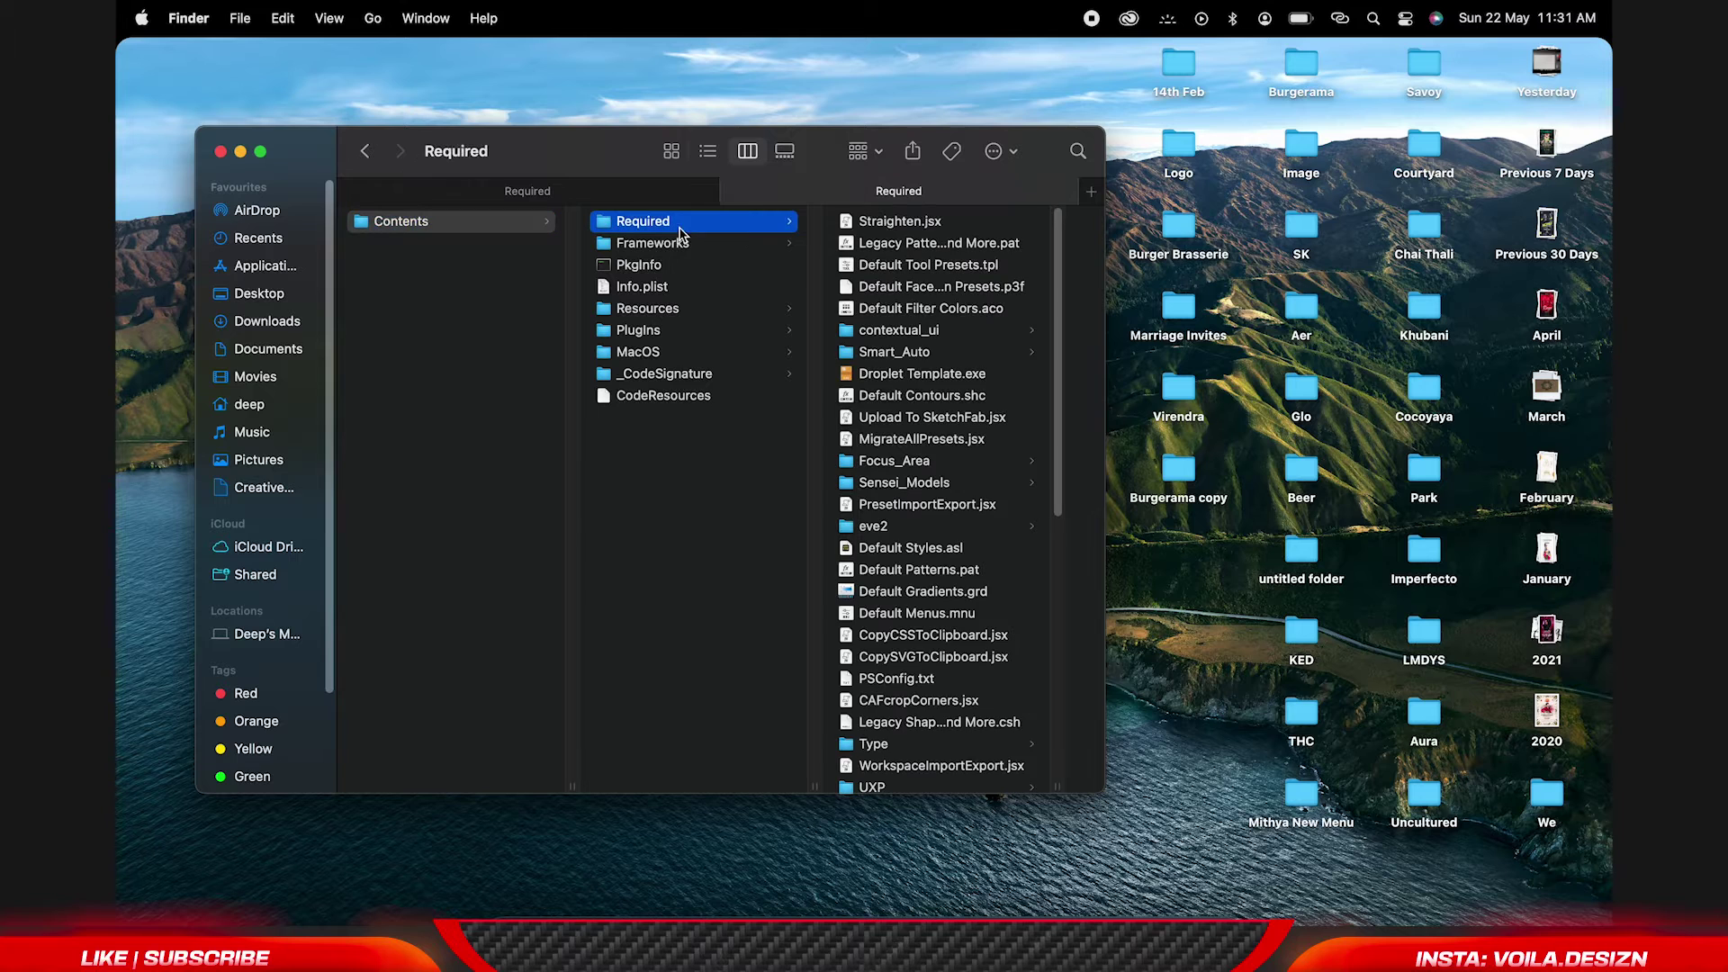
pyautogui.scroll(-1, 965, 290)
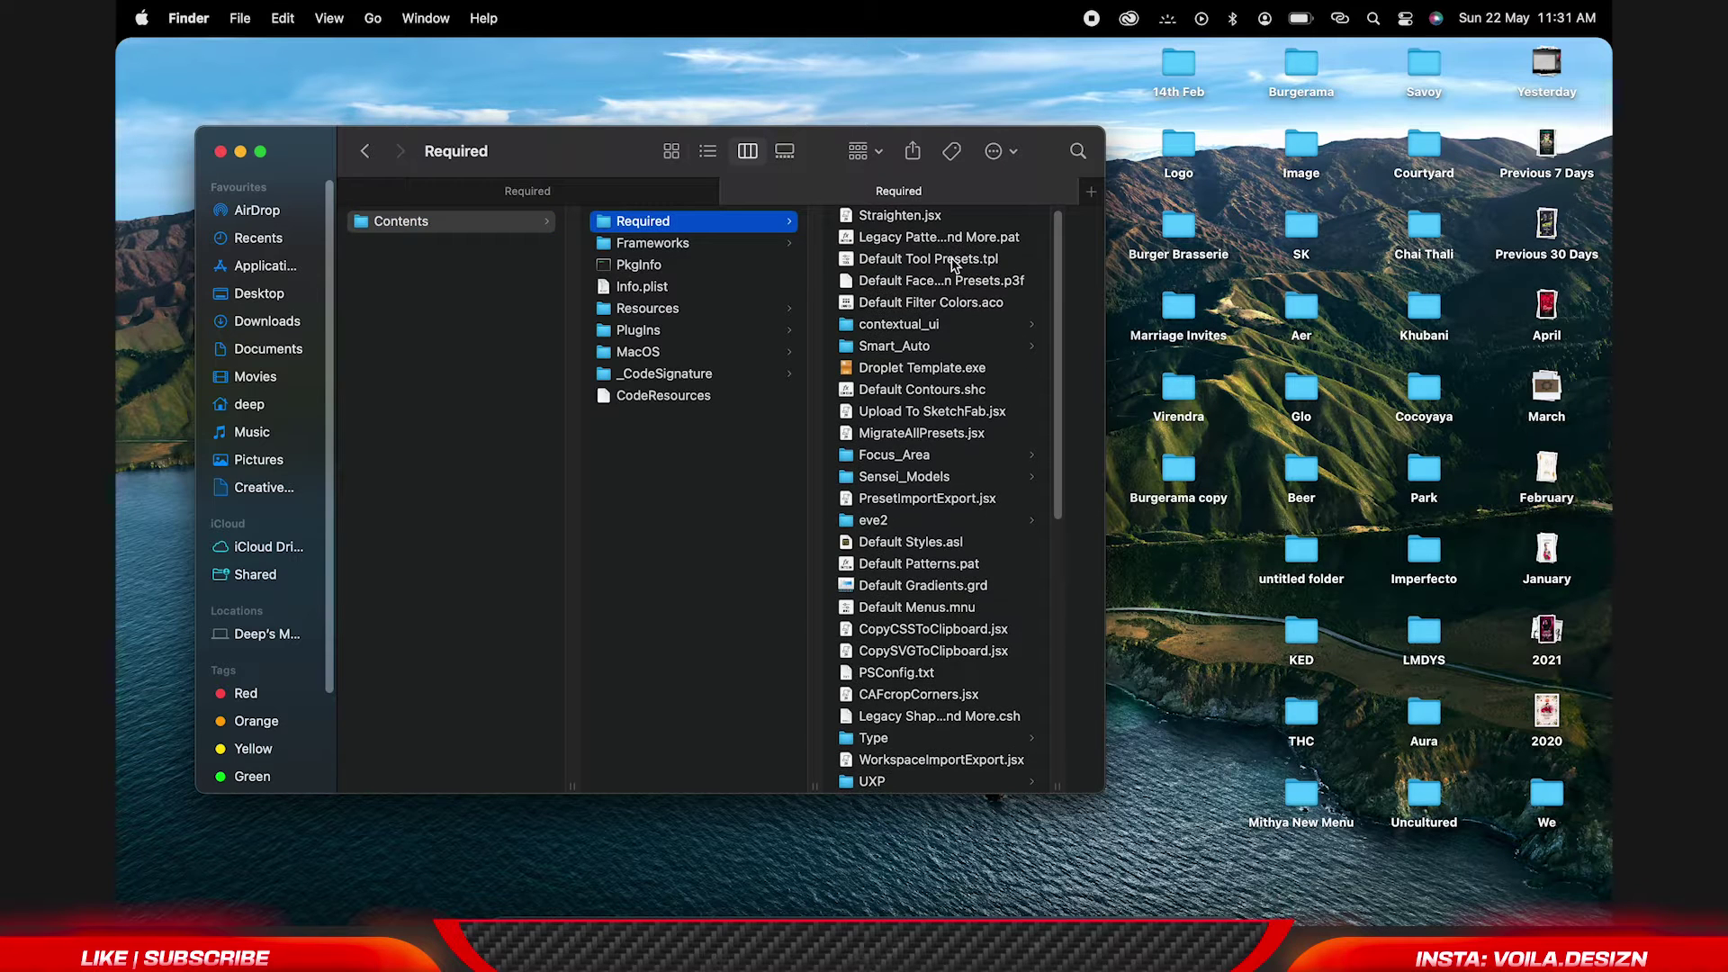
pyautogui.scroll(1, 955, 263)
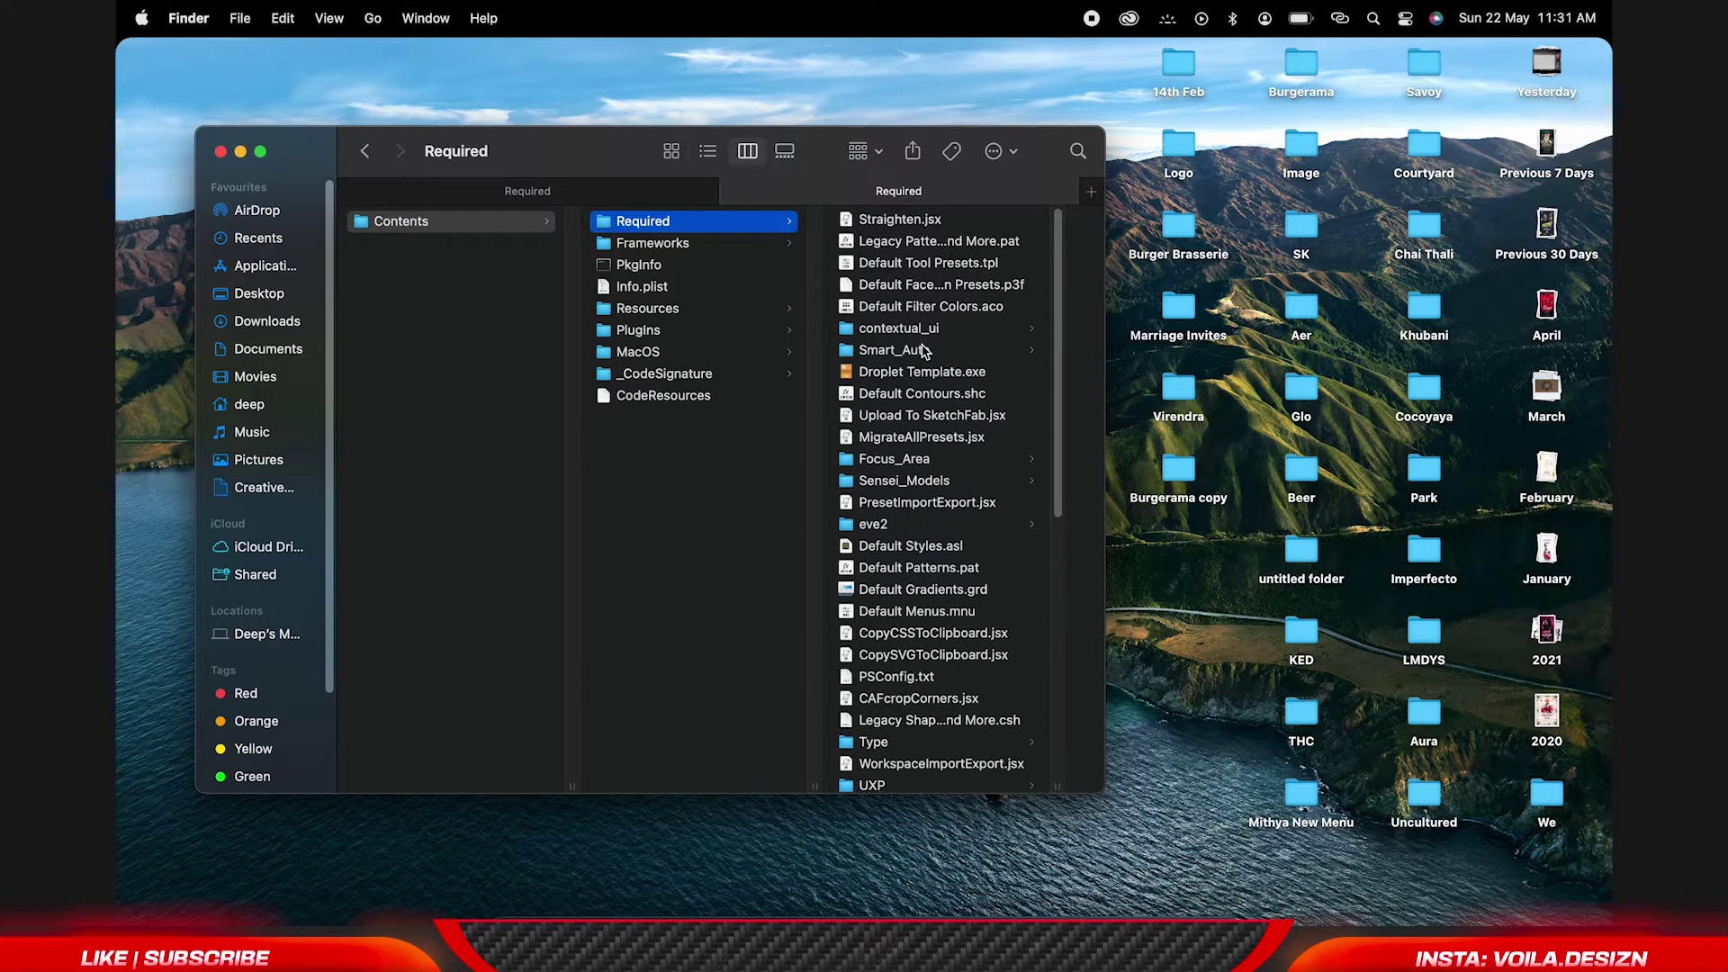
pyautogui.scroll(-10, 927, 360)
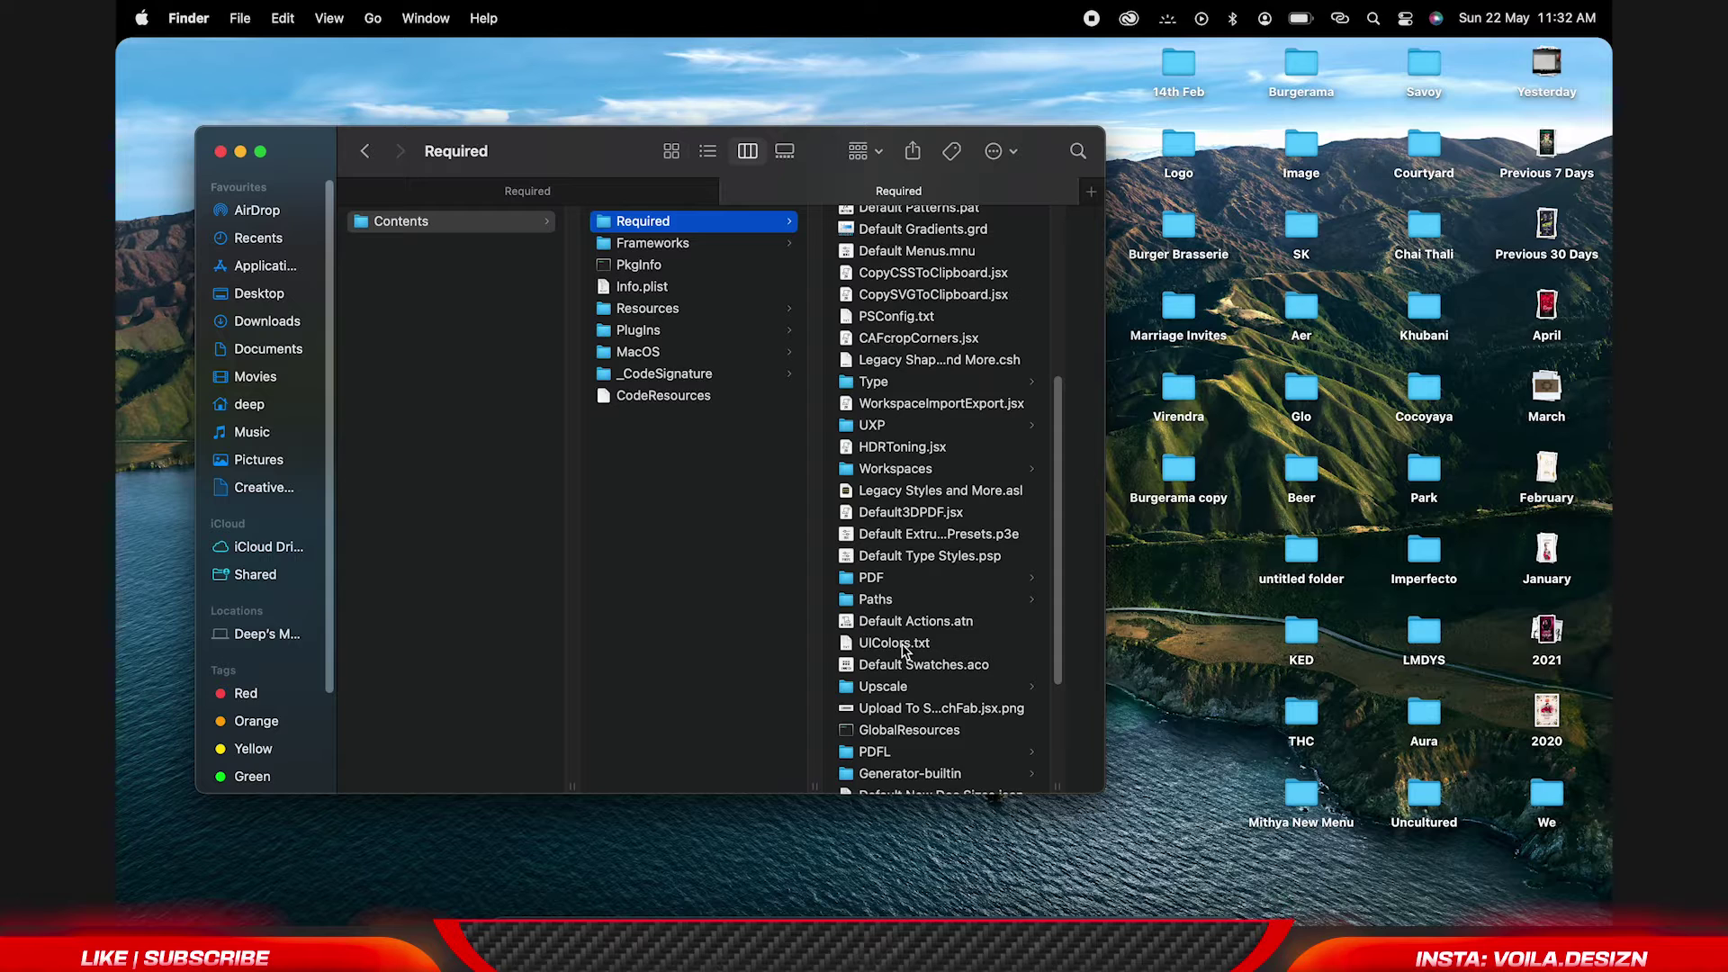
pyautogui.click(895, 643)
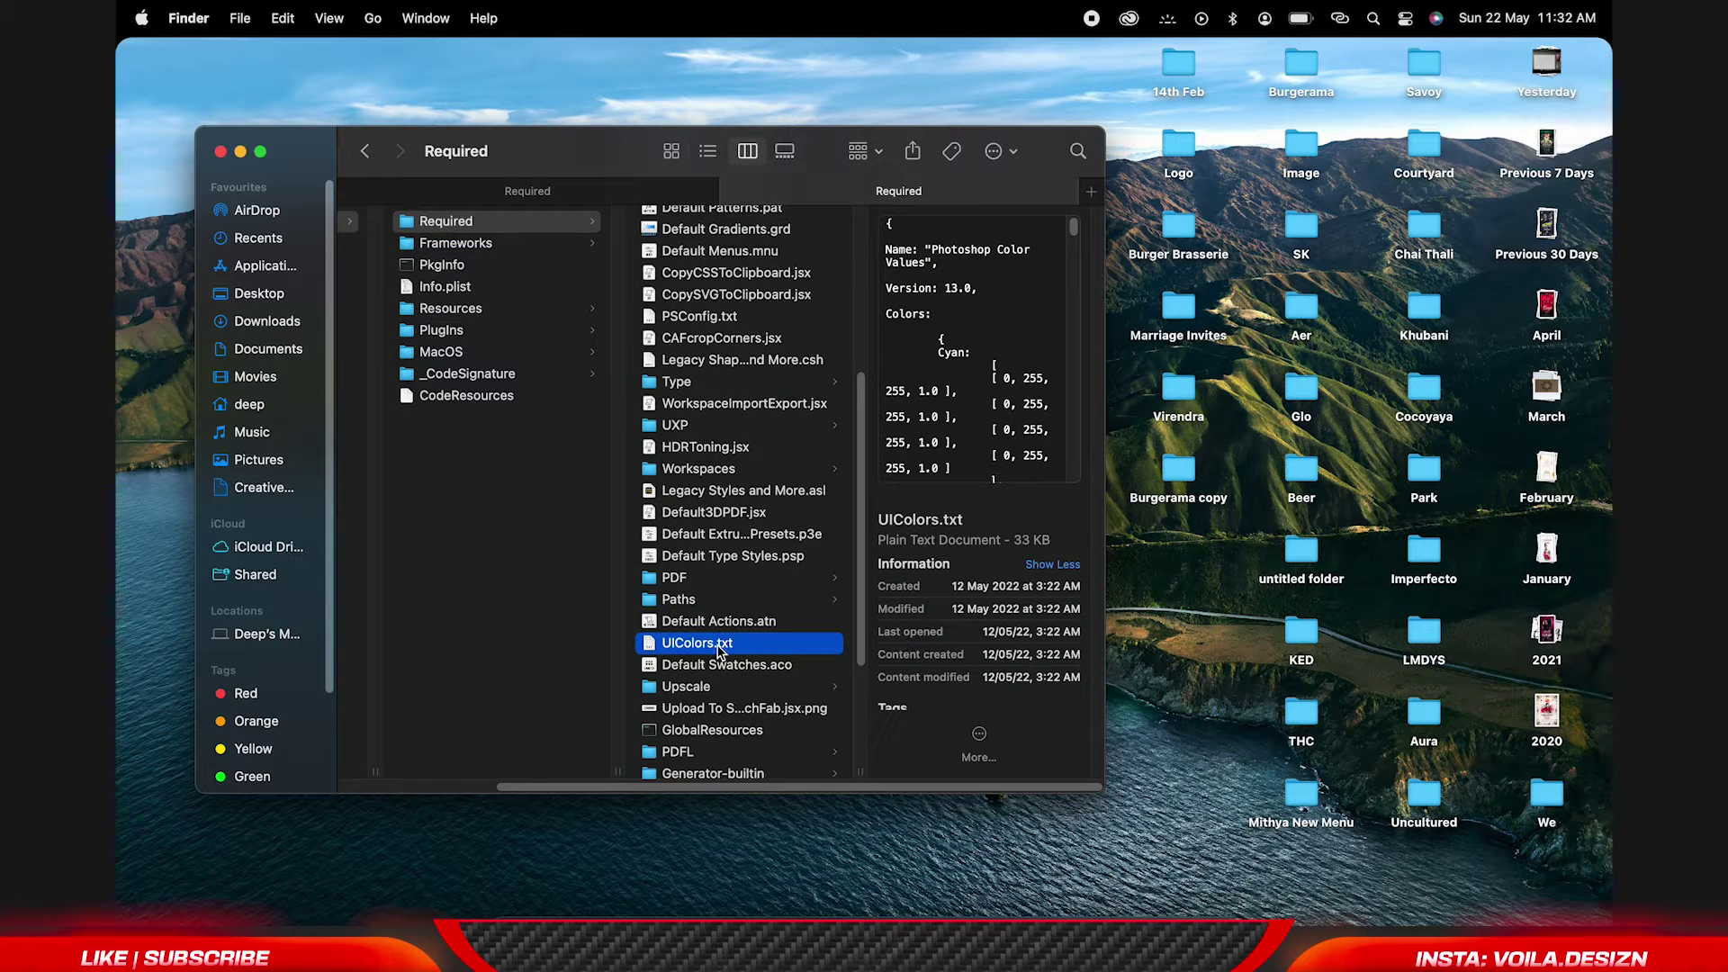
# Copy the package's UIColors.txt file.
pyautogui.rightClick(720, 650)
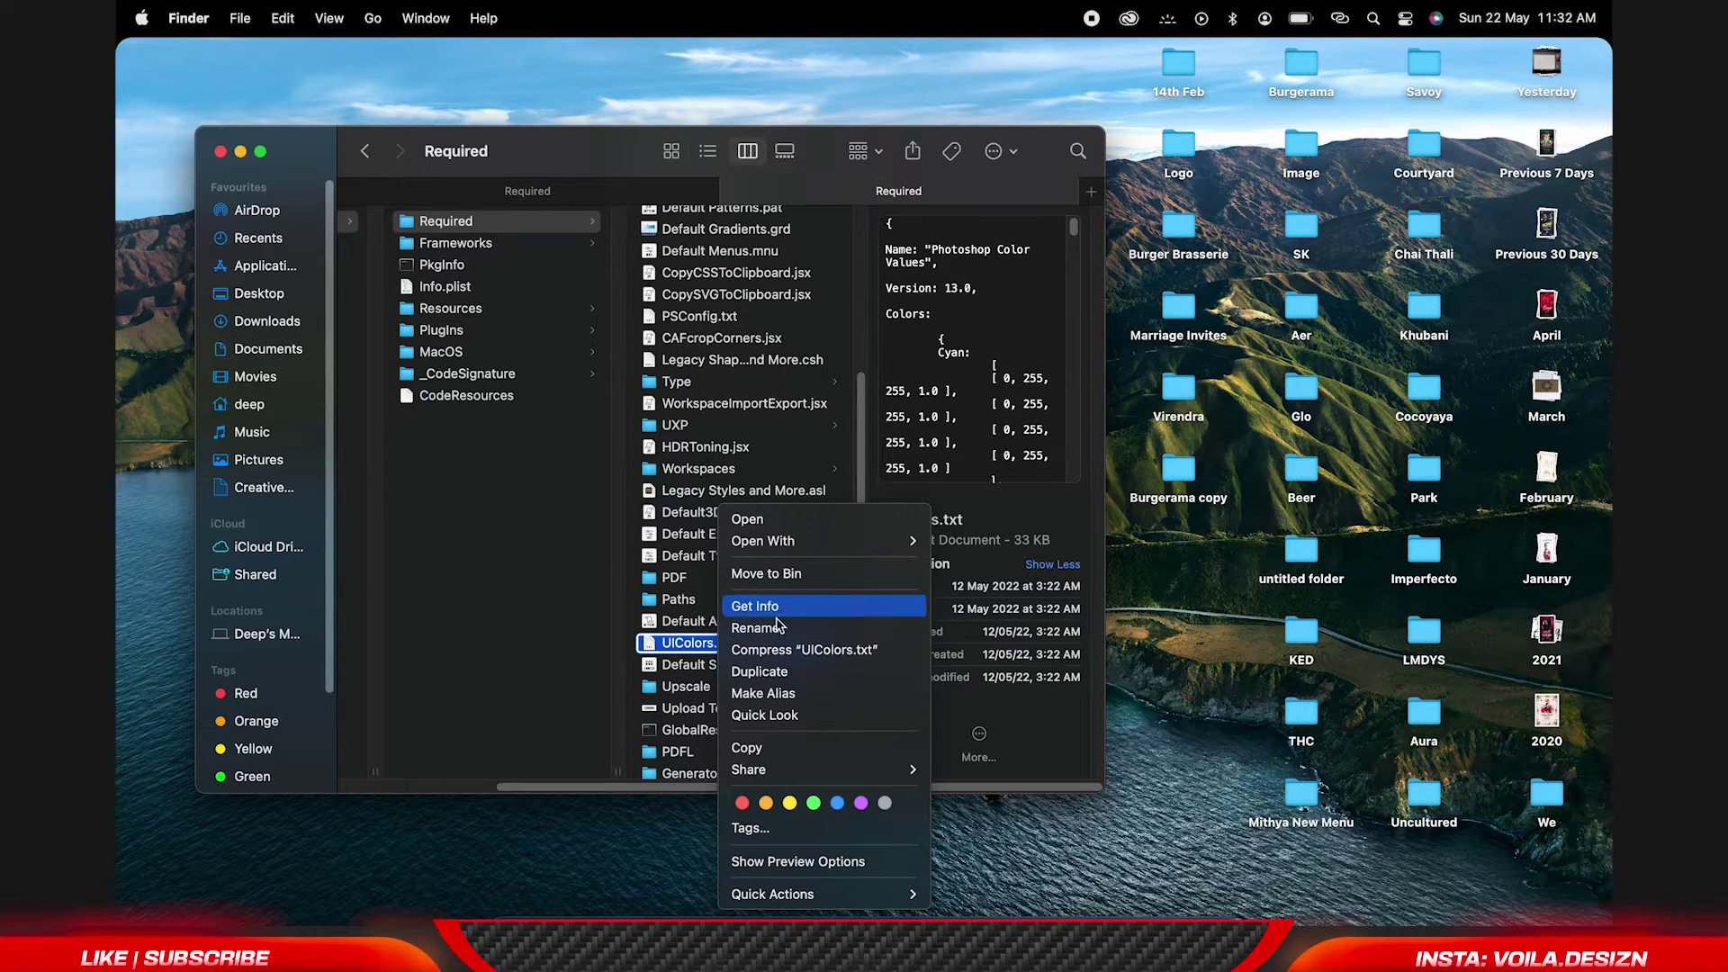
pyautogui.click(749, 748)
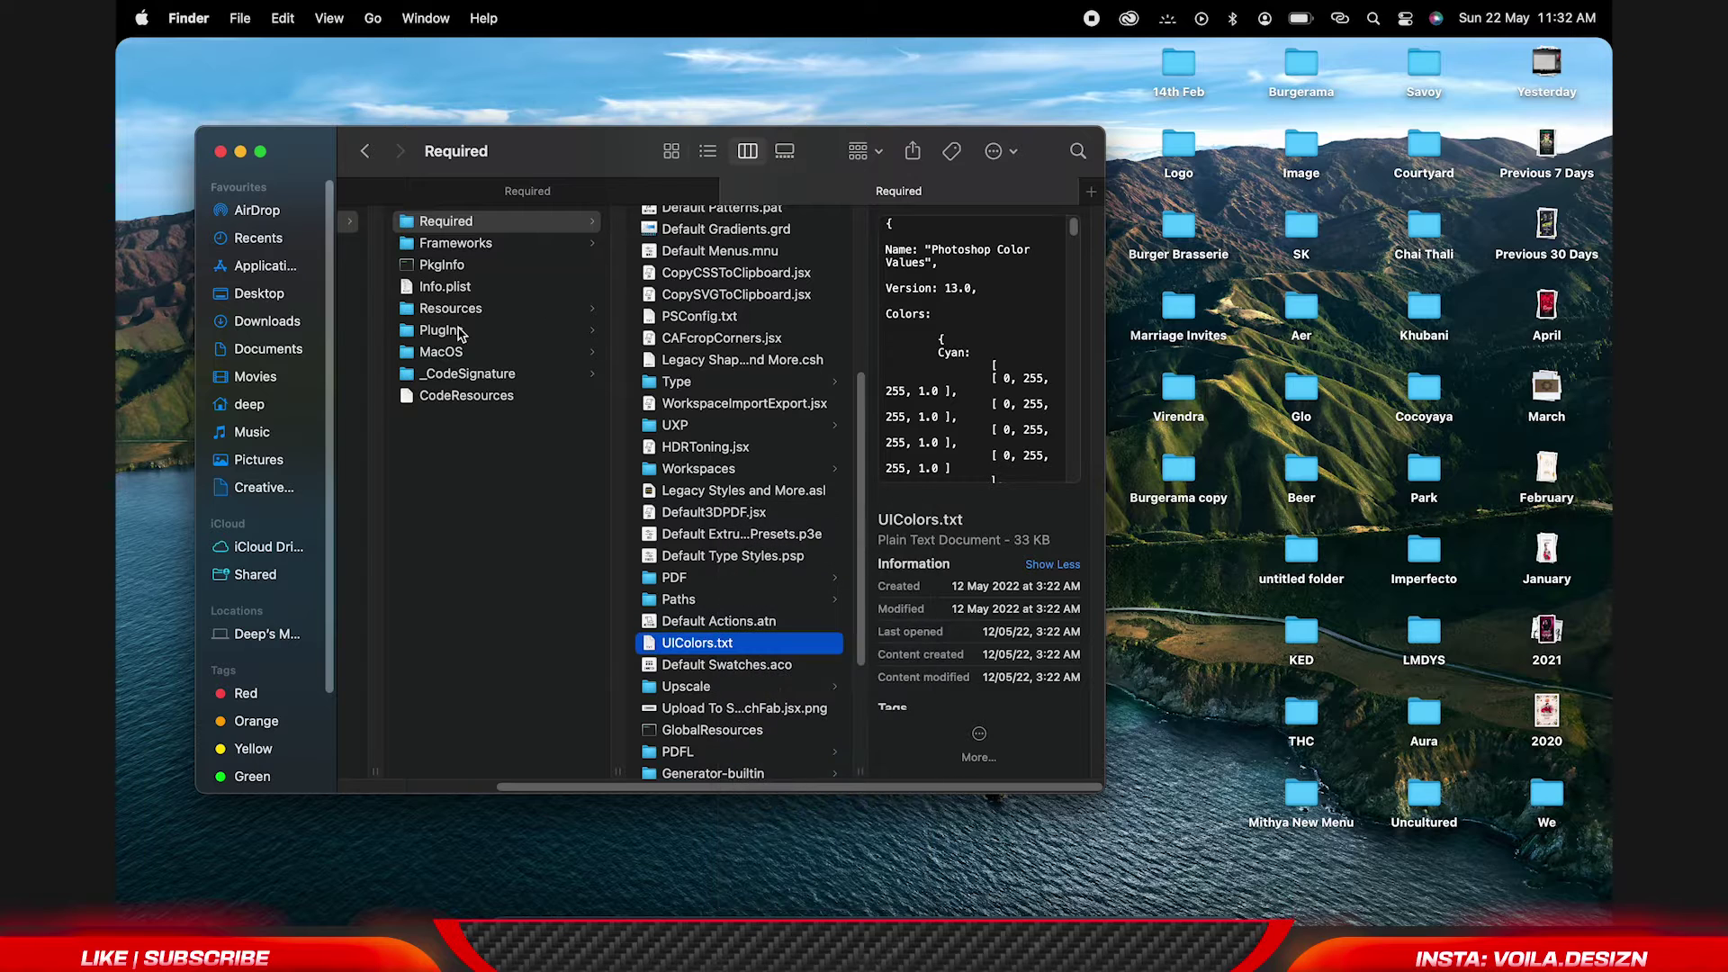
pyautogui.moveTo(590, 788); pyautogui.dragTo(392, 786)
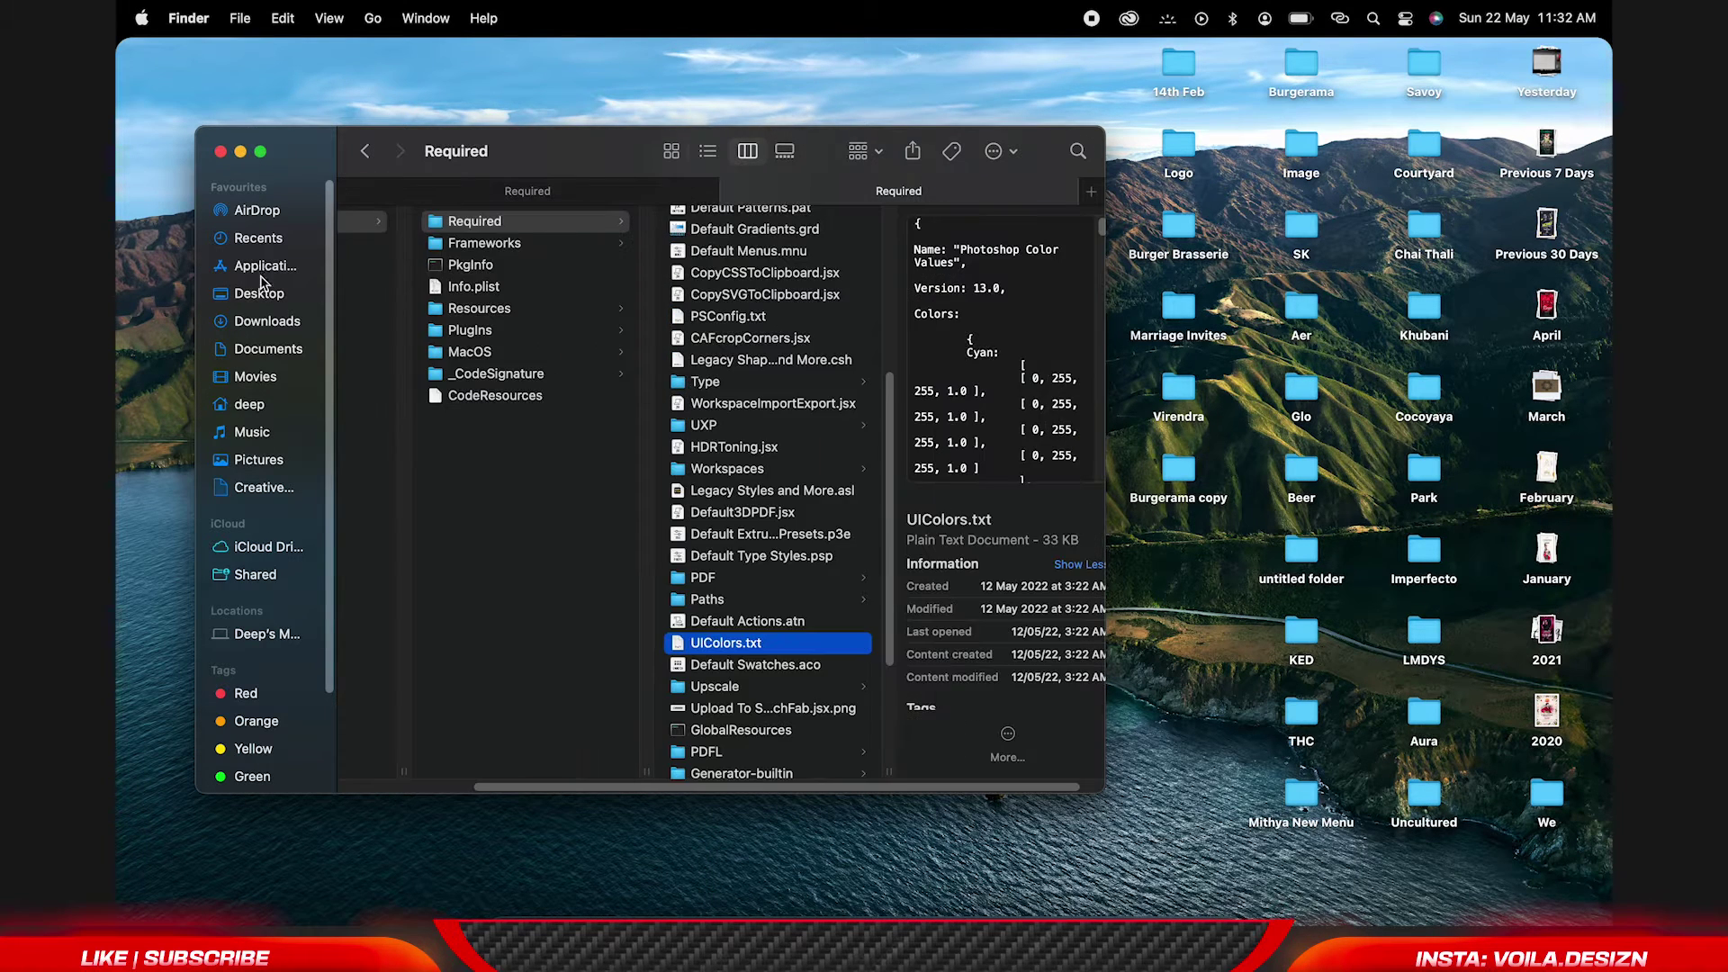
# Open UIColors.txt from Documents > Photoshop color in TextEdit.
pyautogui.click(270, 350)
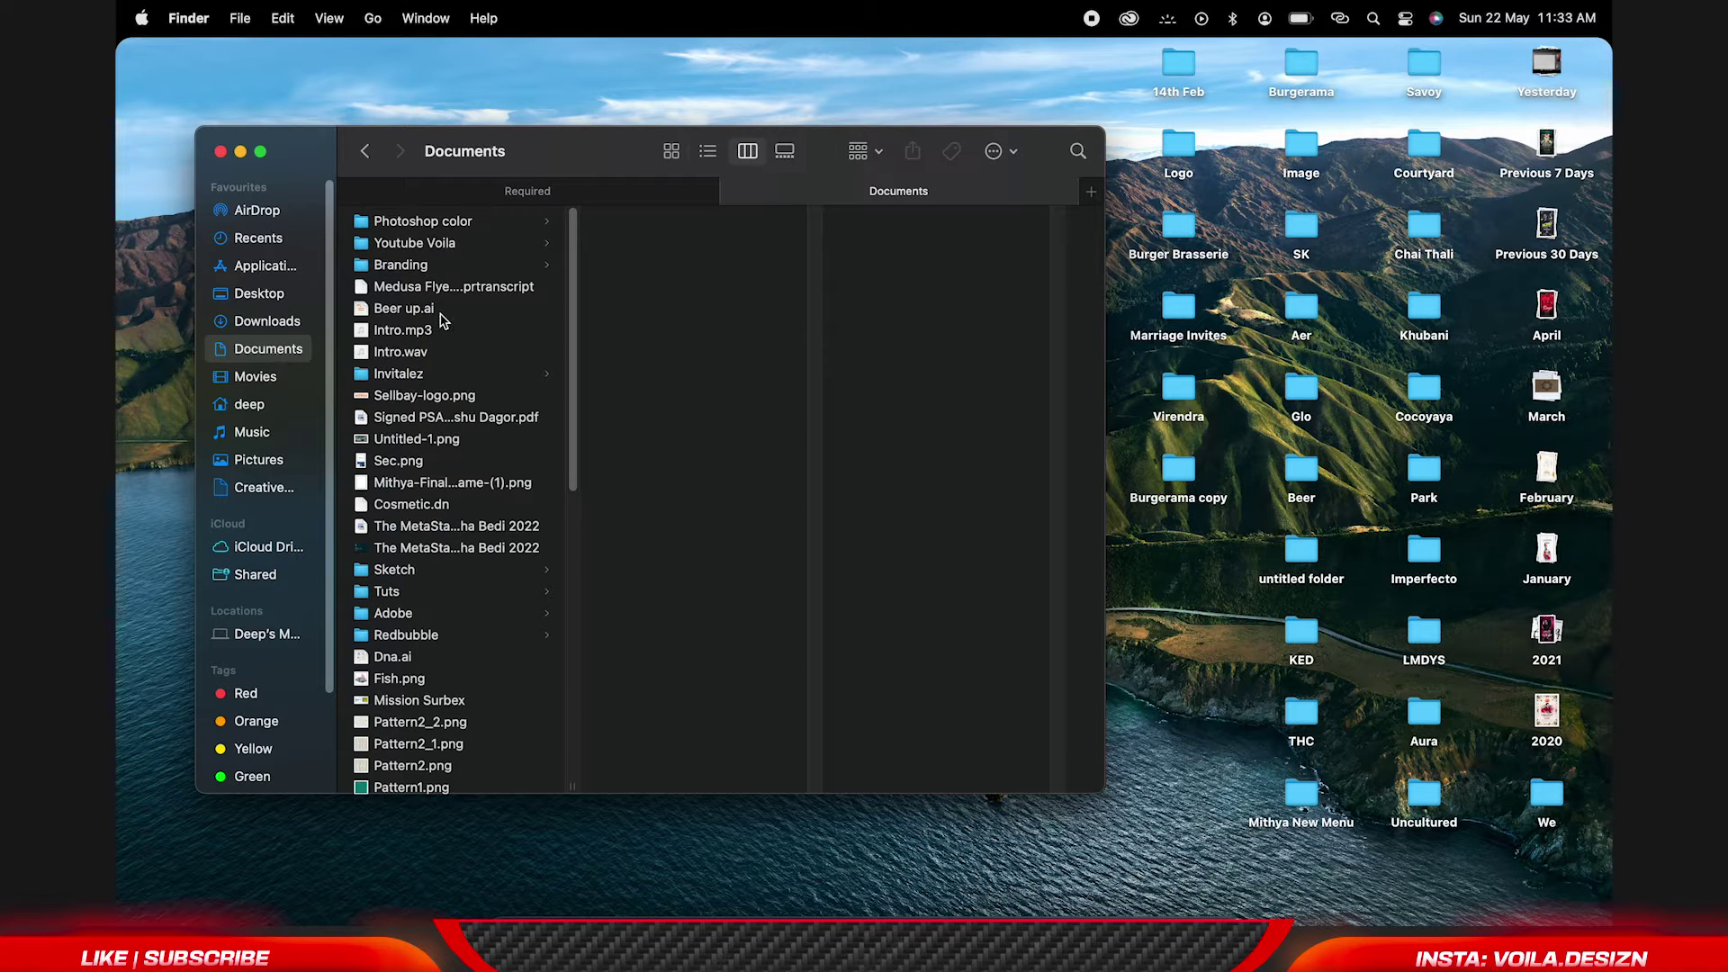
pyautogui.click(468, 222)
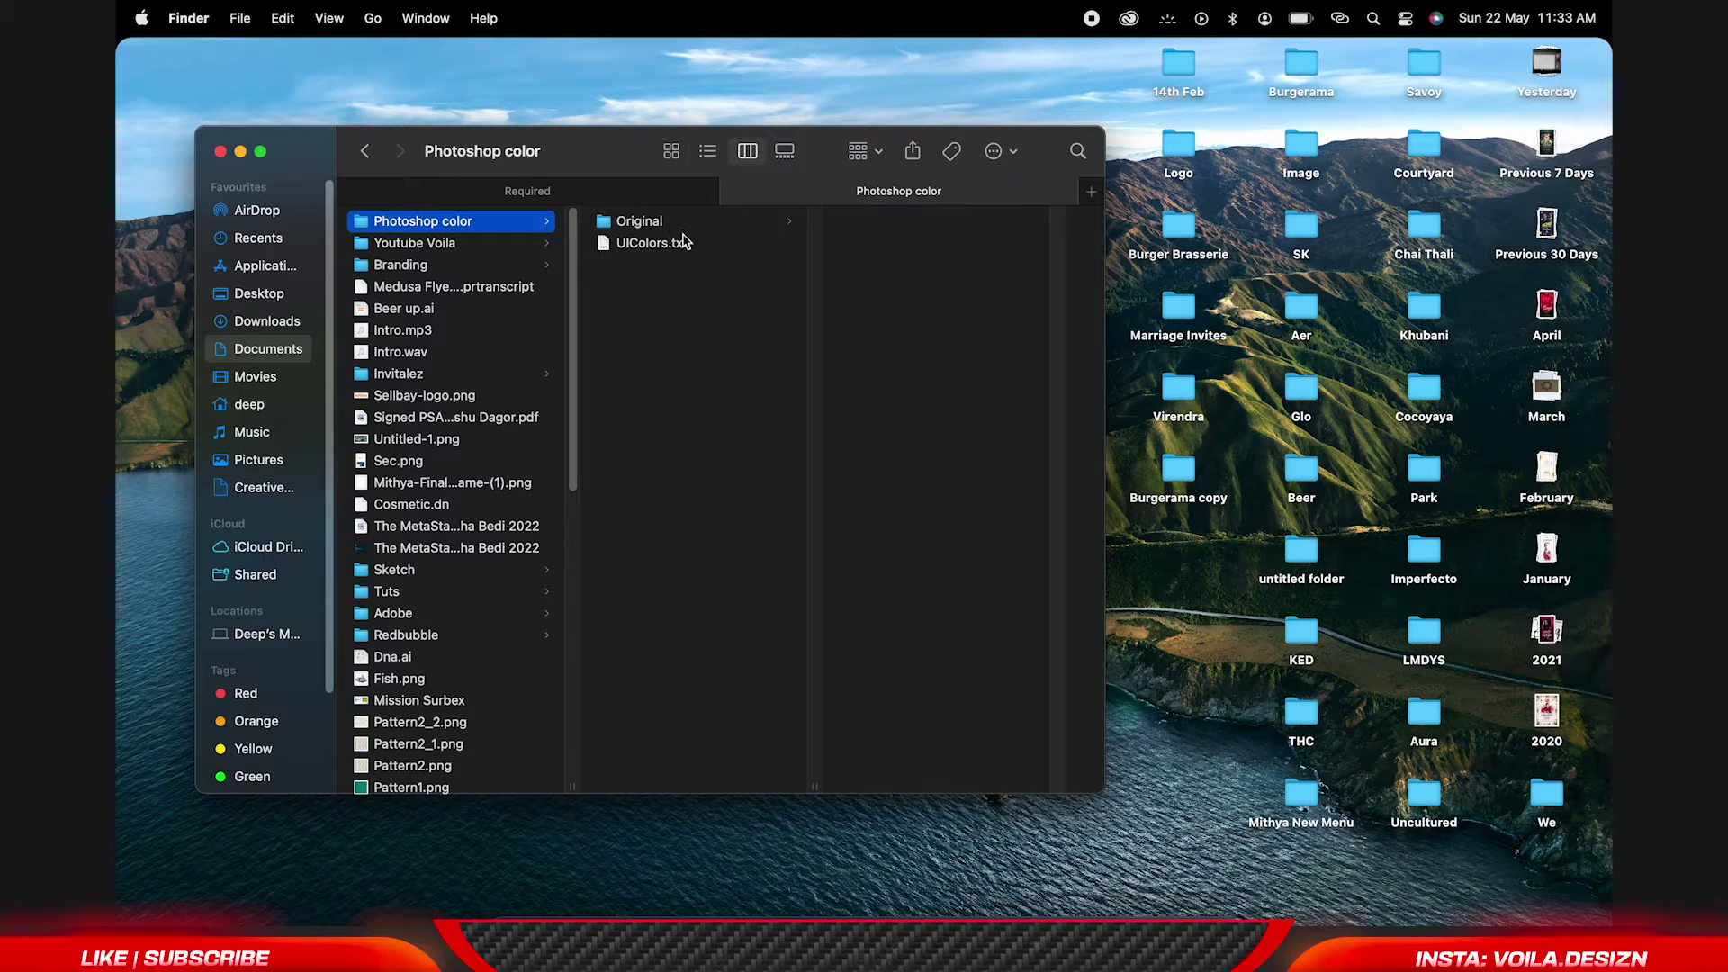
pyautogui.click(677, 245)
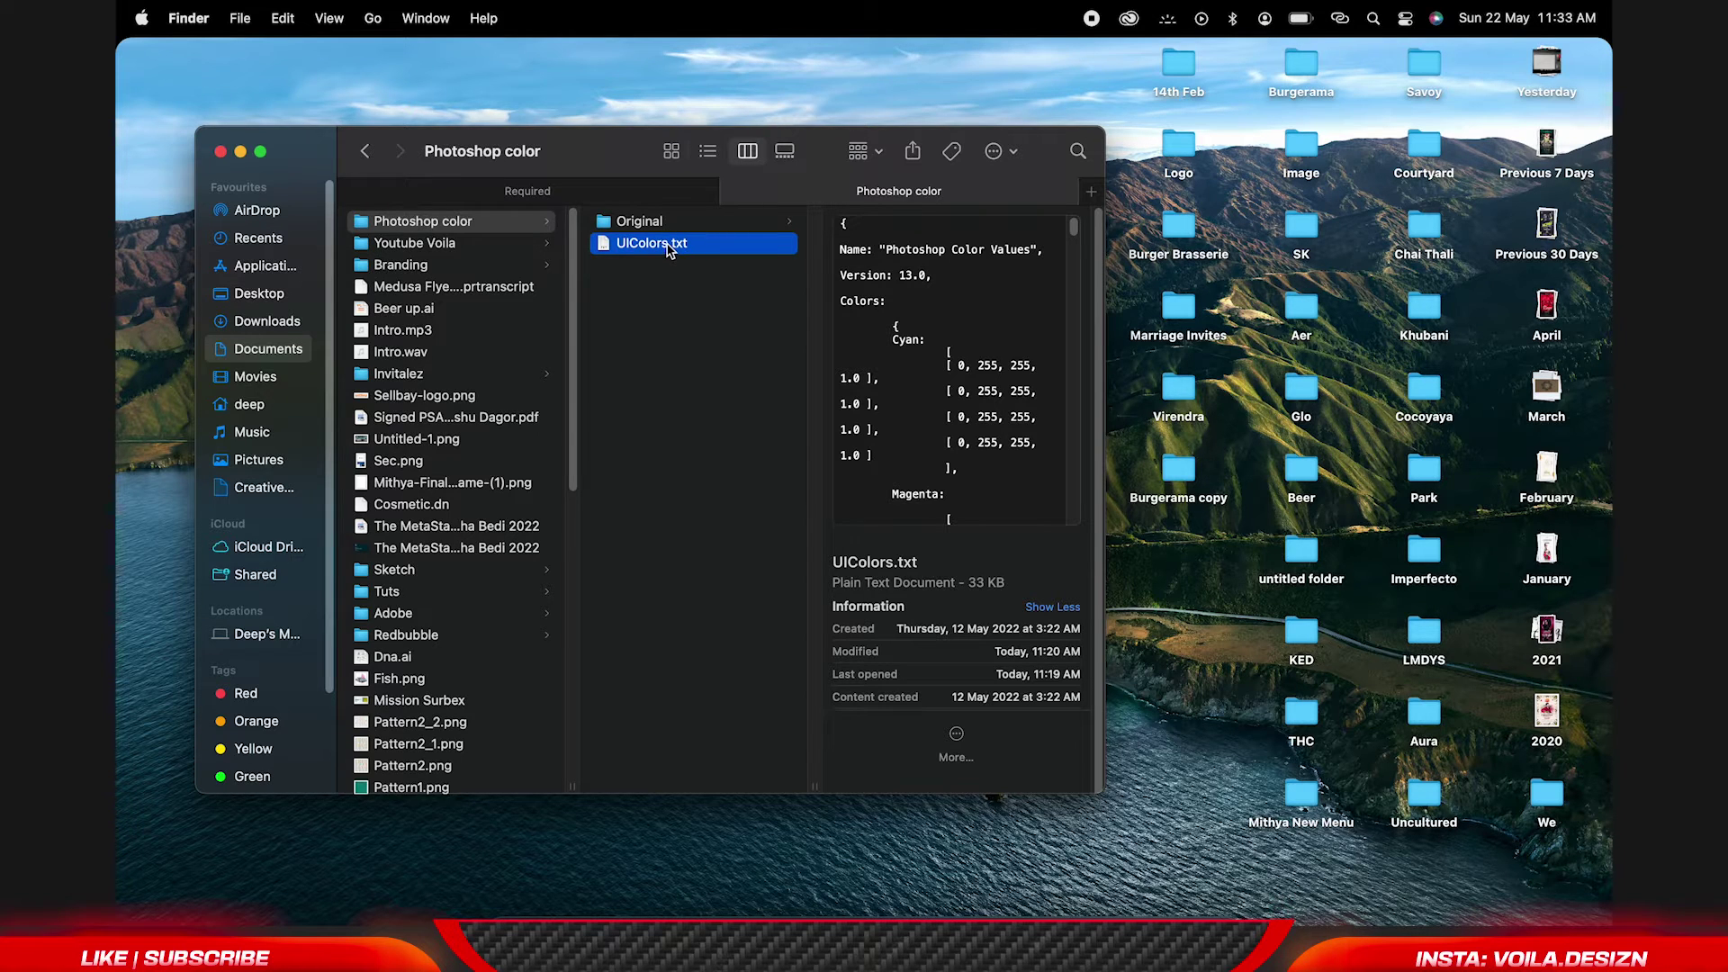
pyautogui.doubleClick(667, 246)
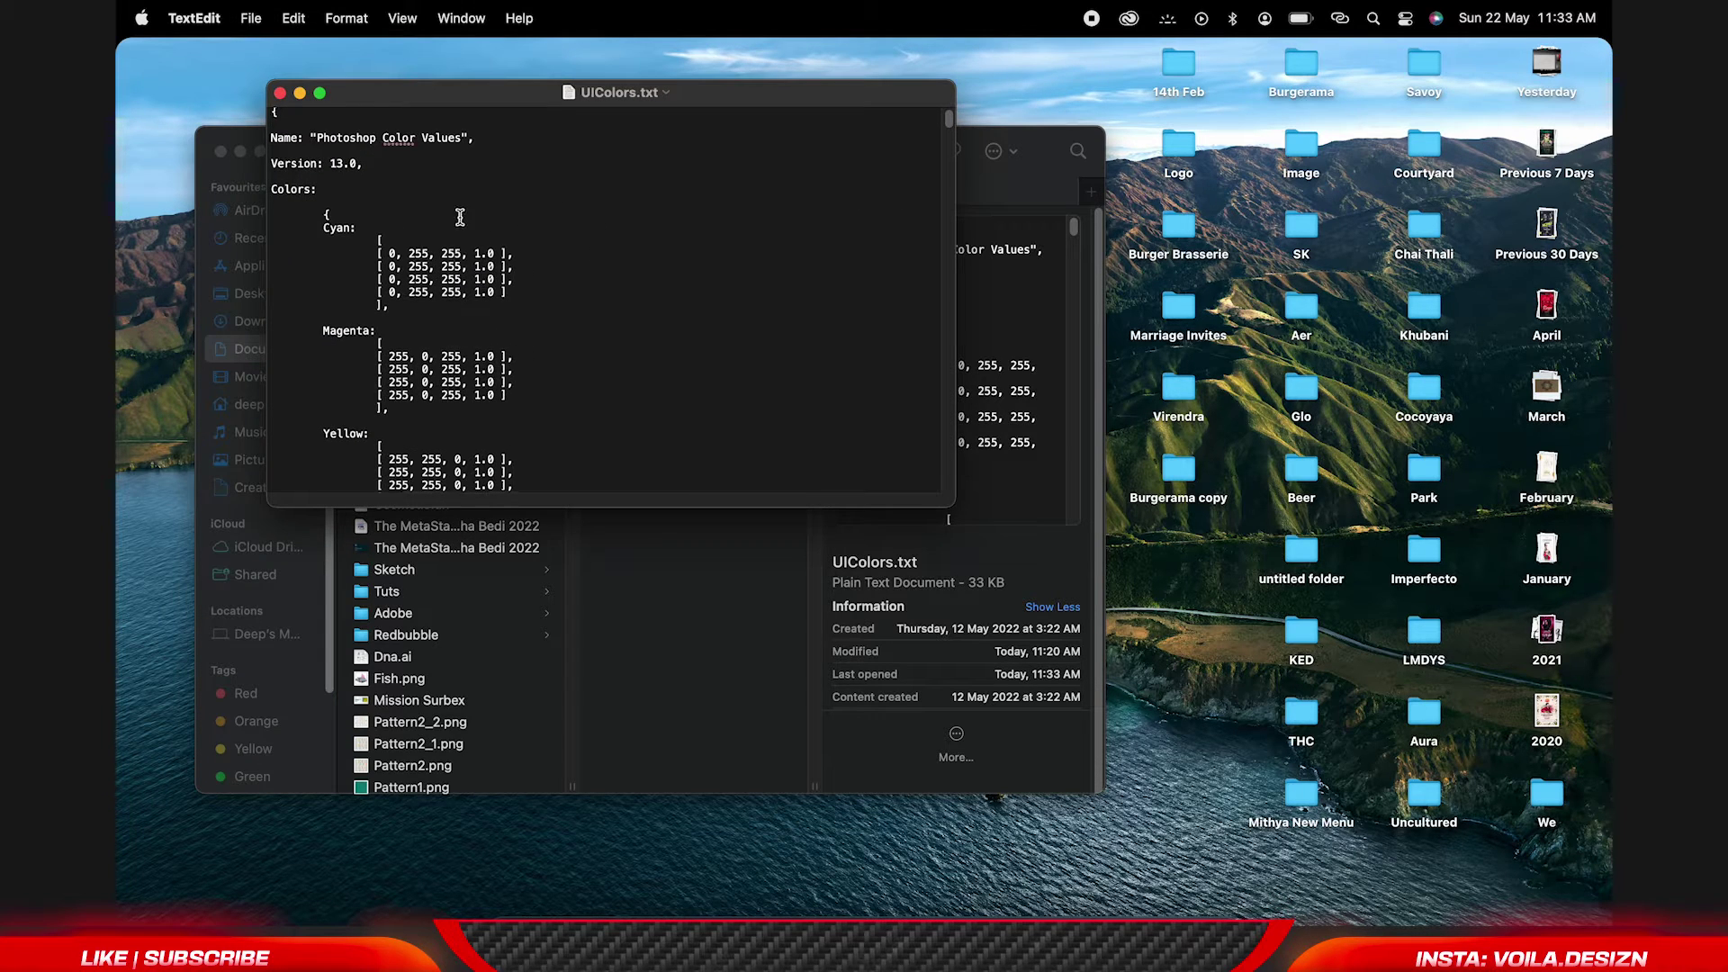
# Search UIColors.txt for 'scrollbar' and jump to the first match.
pyautogui.scroll(-2, 459, 225)
pyautogui.scroll(2, 521, 230)
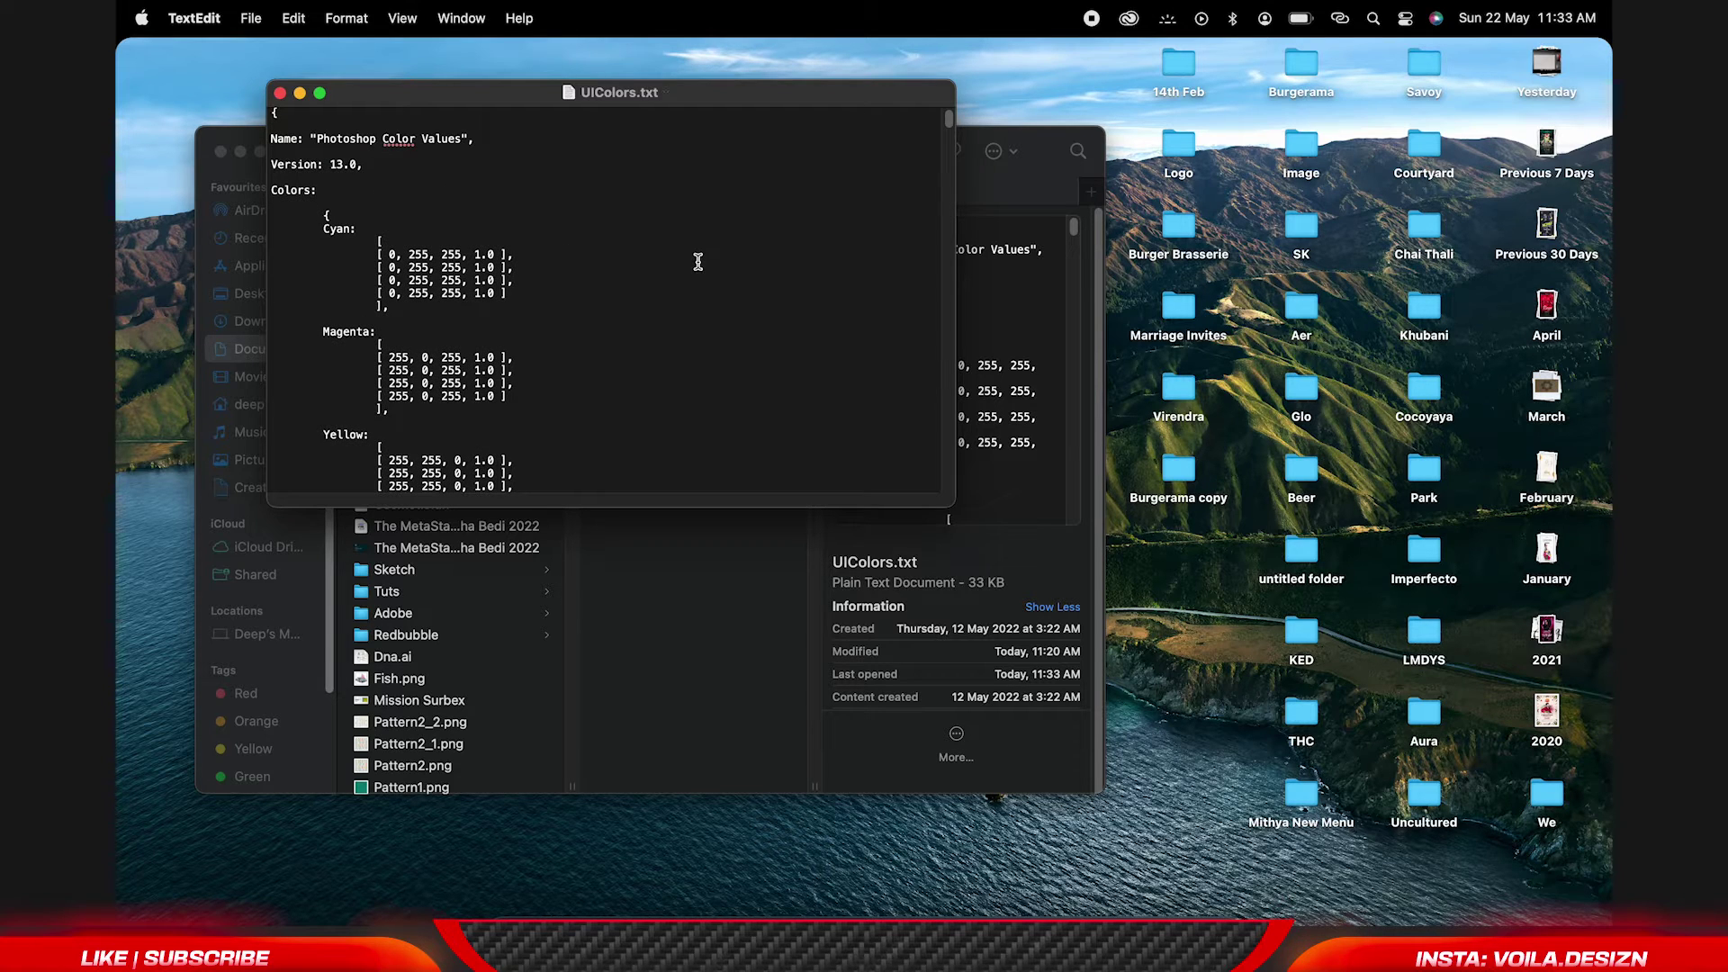
pyautogui.press('super+f')
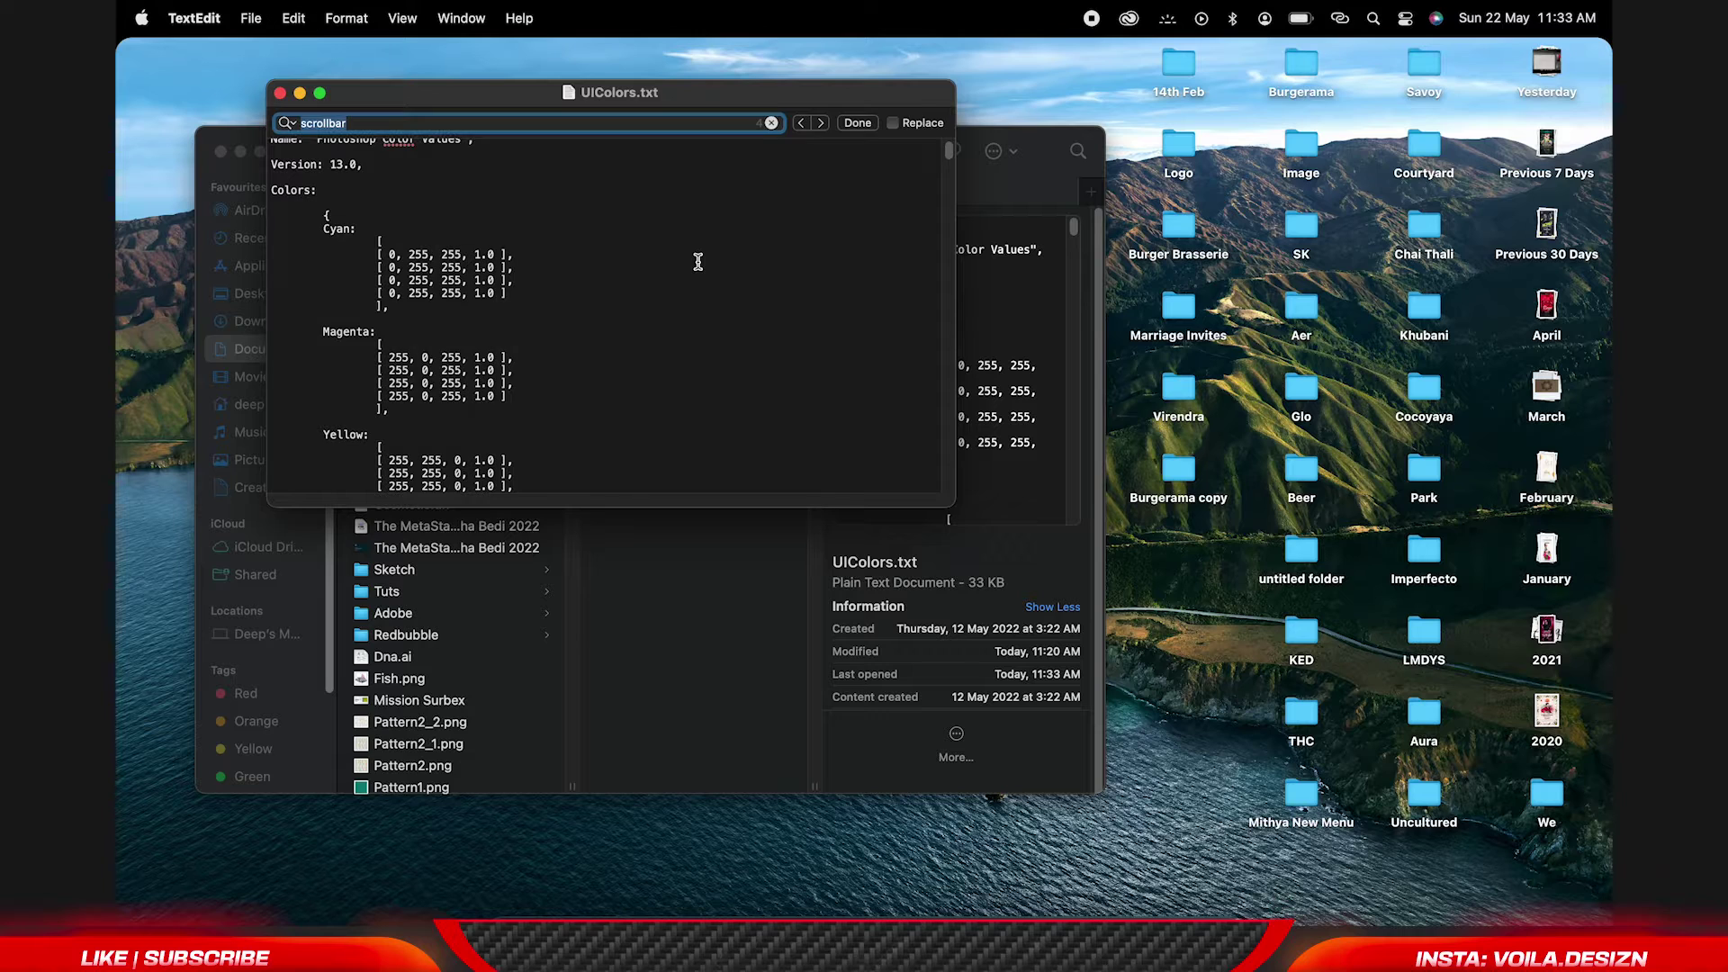
pyautogui.click(381, 126)
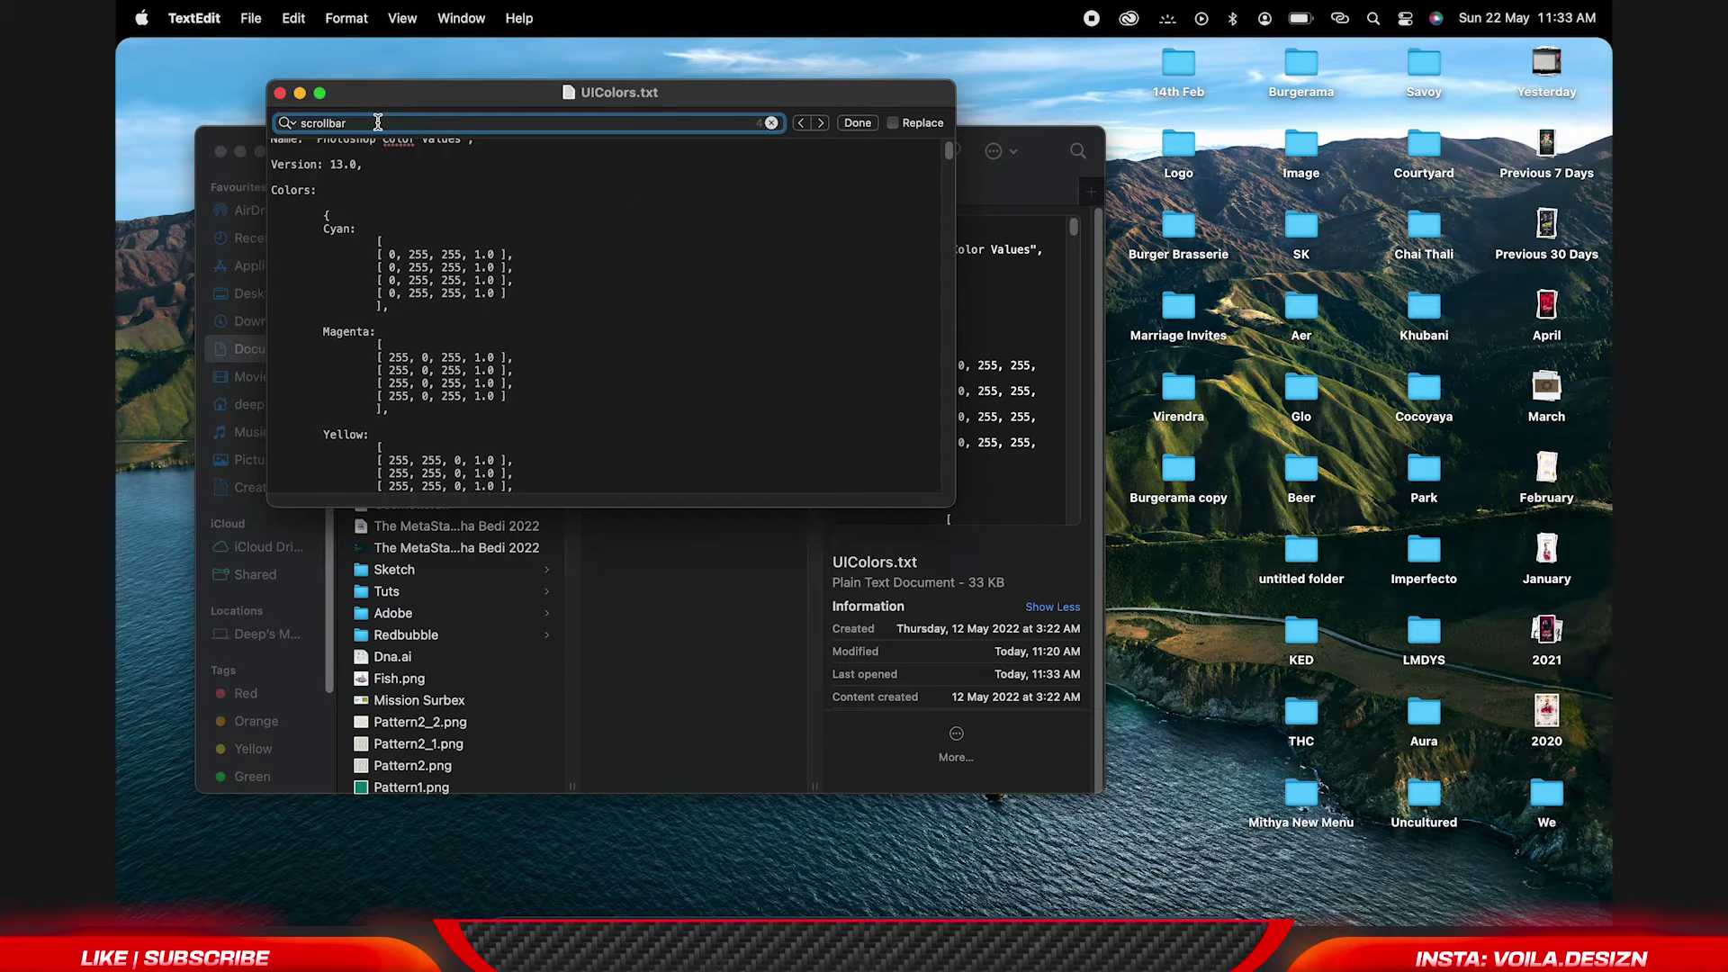
pyautogui.press('Return')
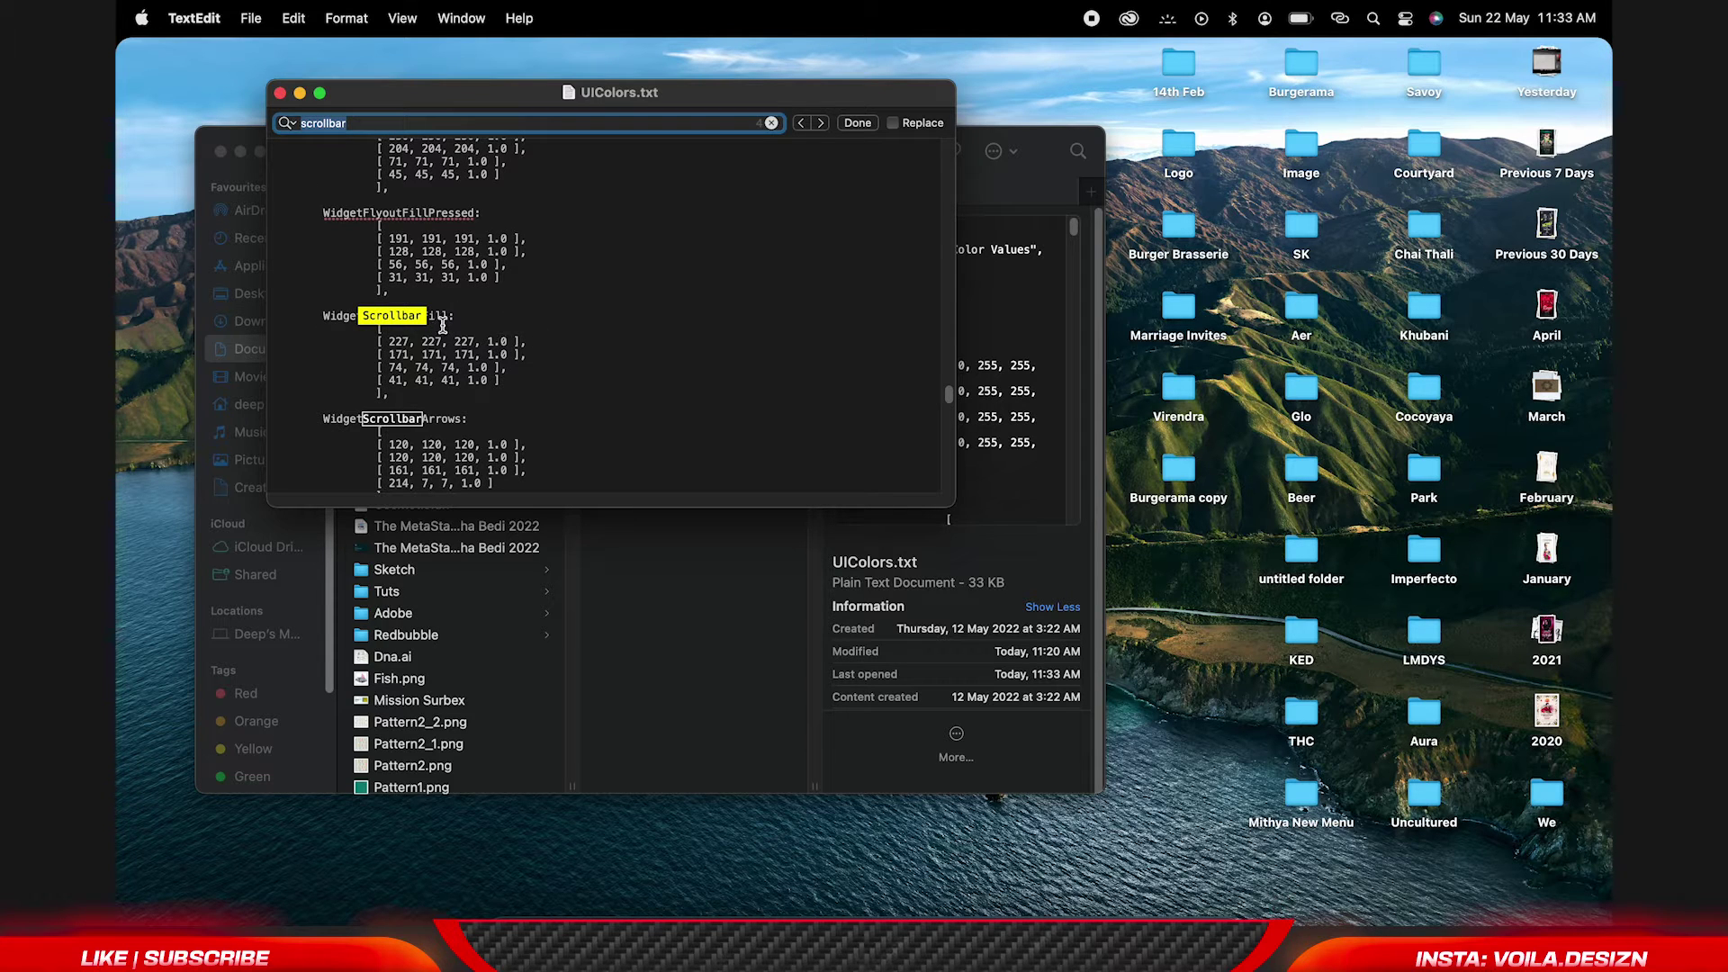
# Select and review the WidgetScrollbarFill colour values.
pyautogui.moveTo(391, 342); pyautogui.dragTo(508, 376)
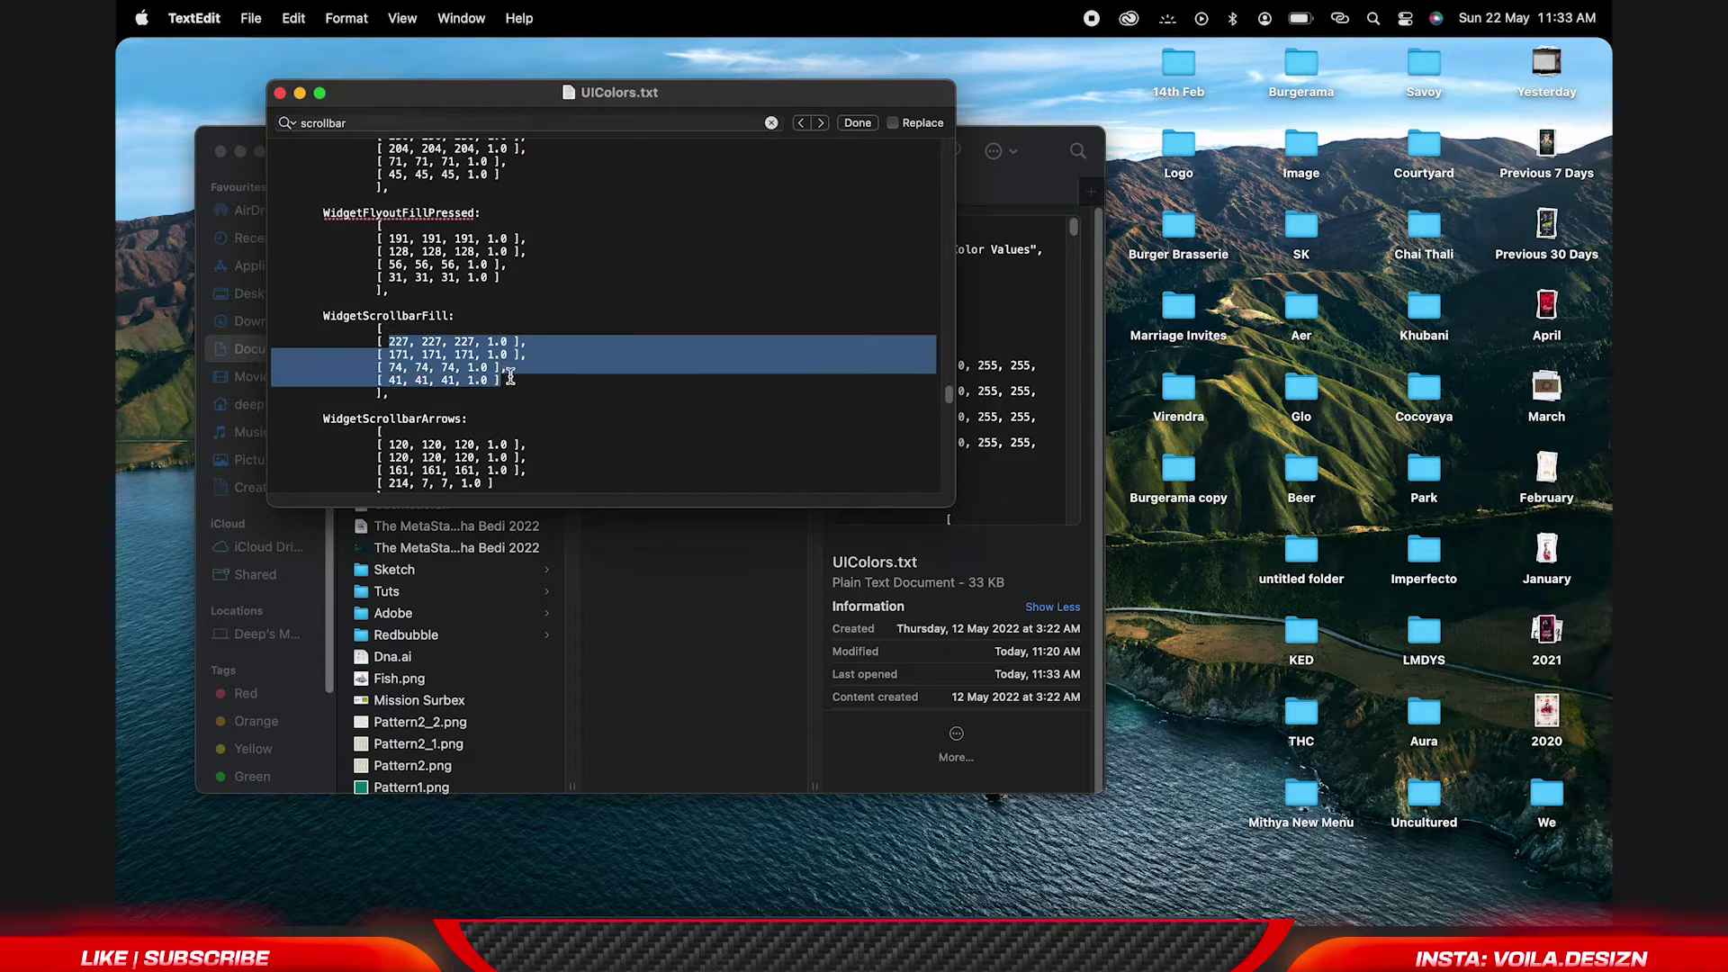
pyautogui.scroll(-5, 560, 393)
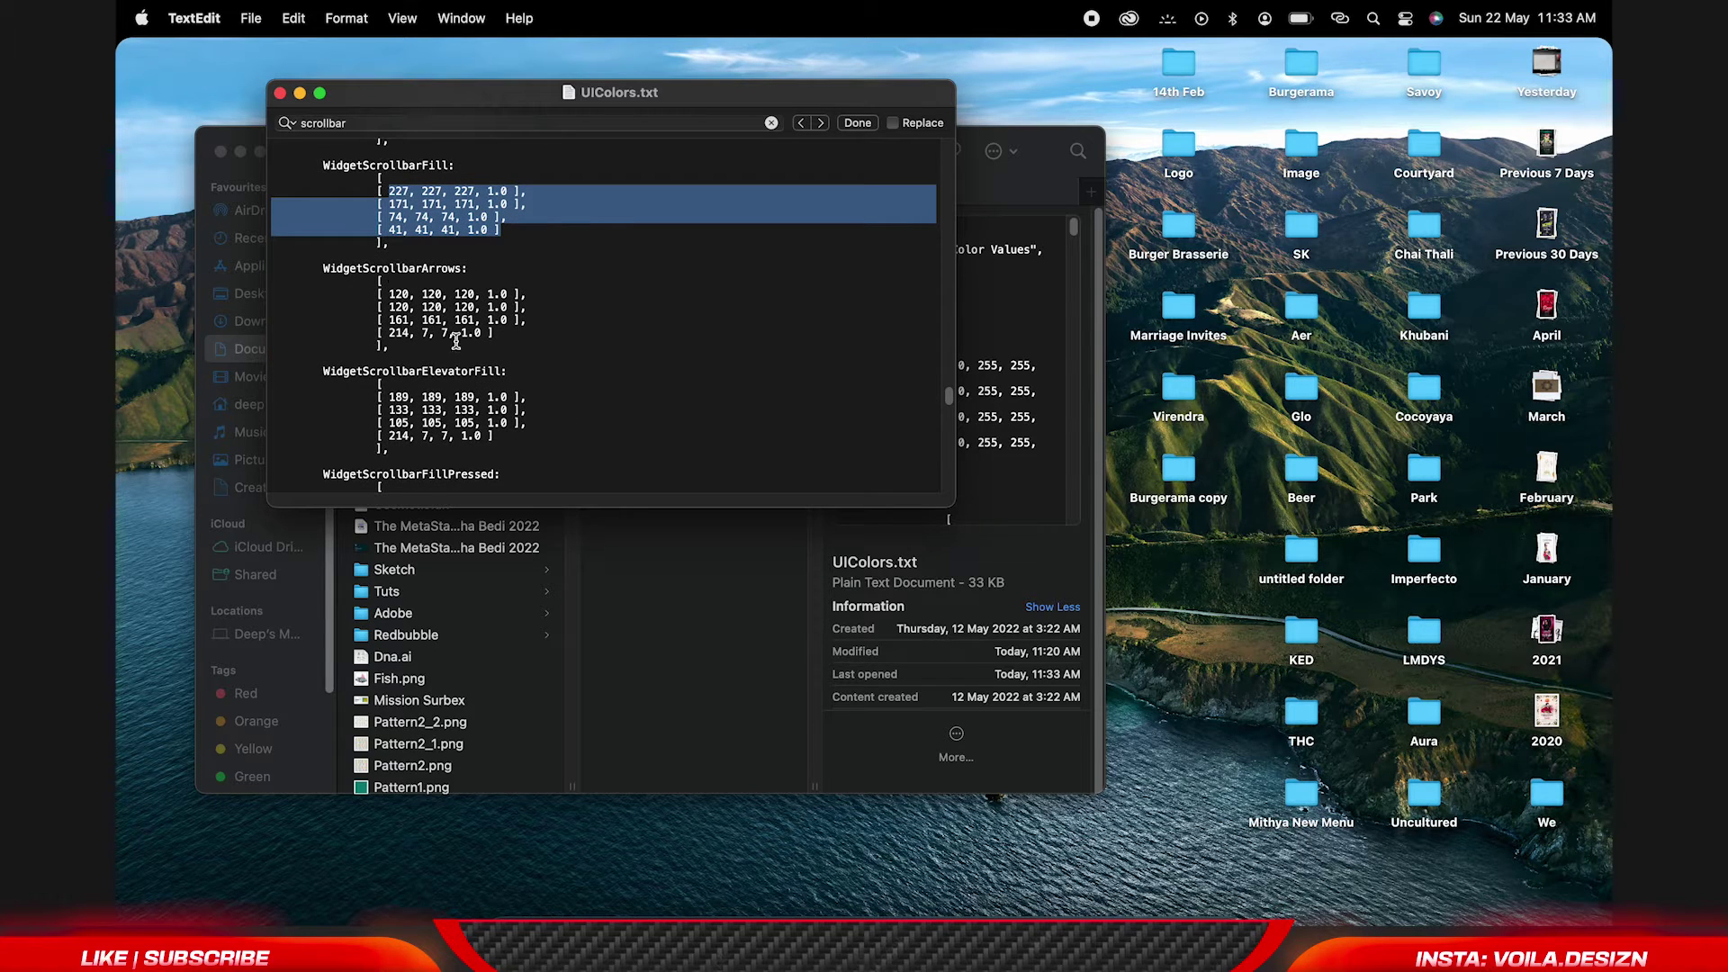
pyautogui.scroll(-2, 497, 345)
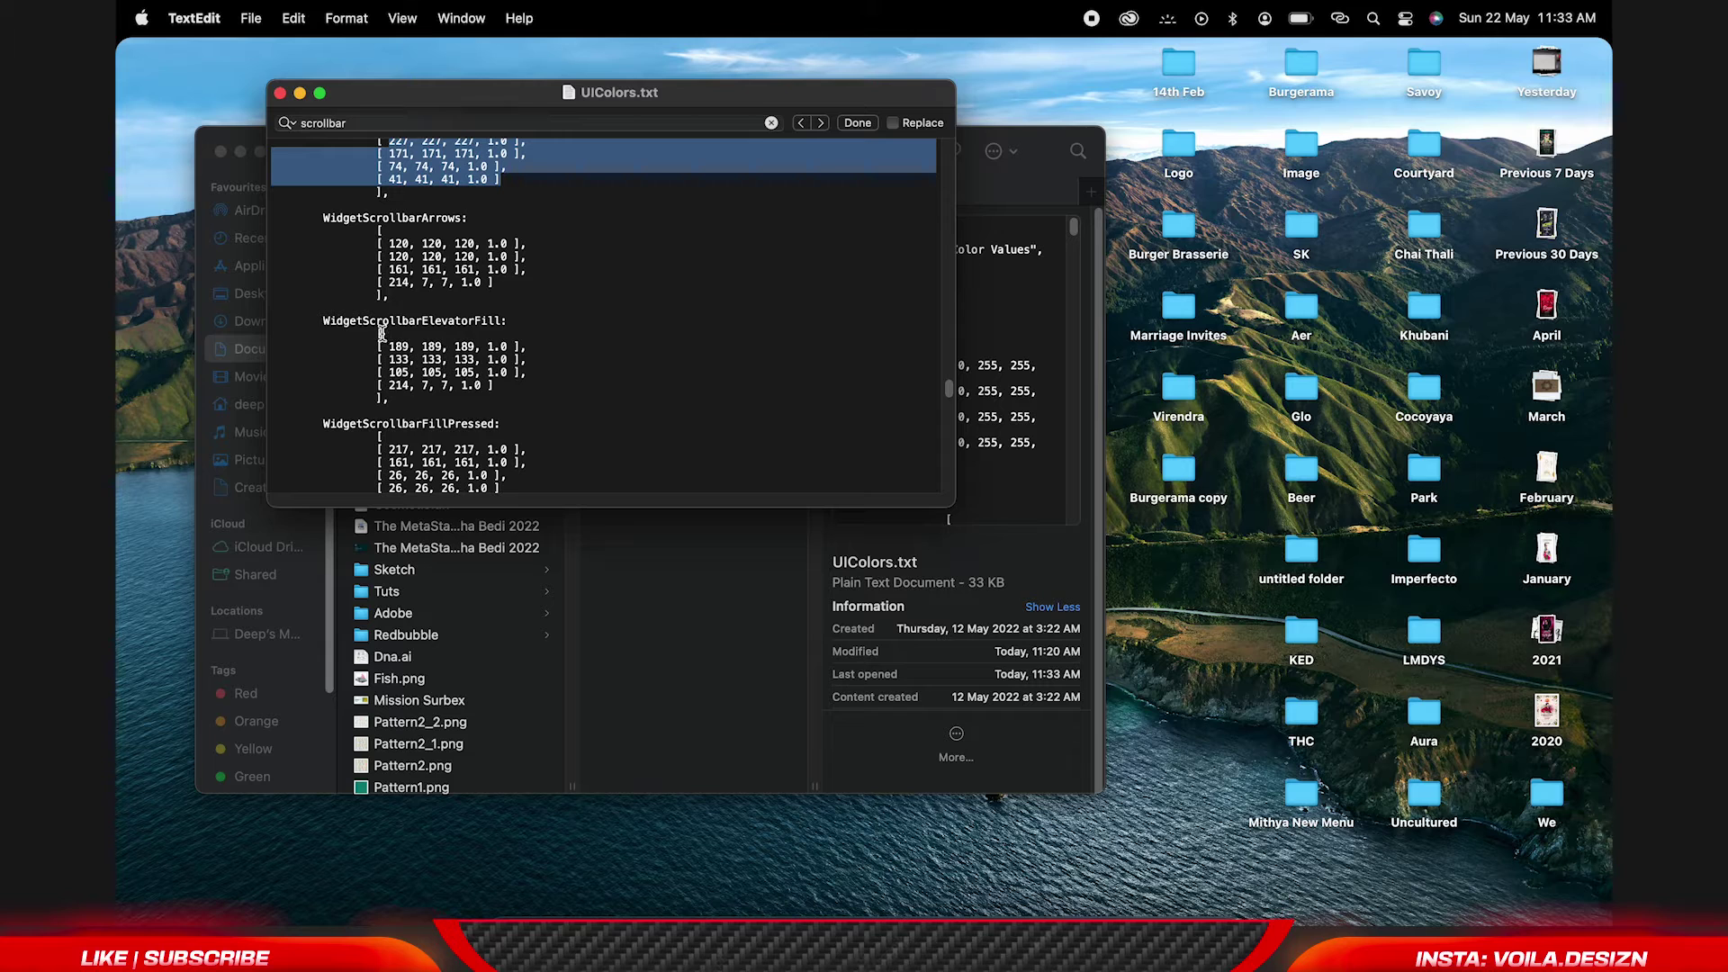
pyautogui.scroll(-4, 504, 382)
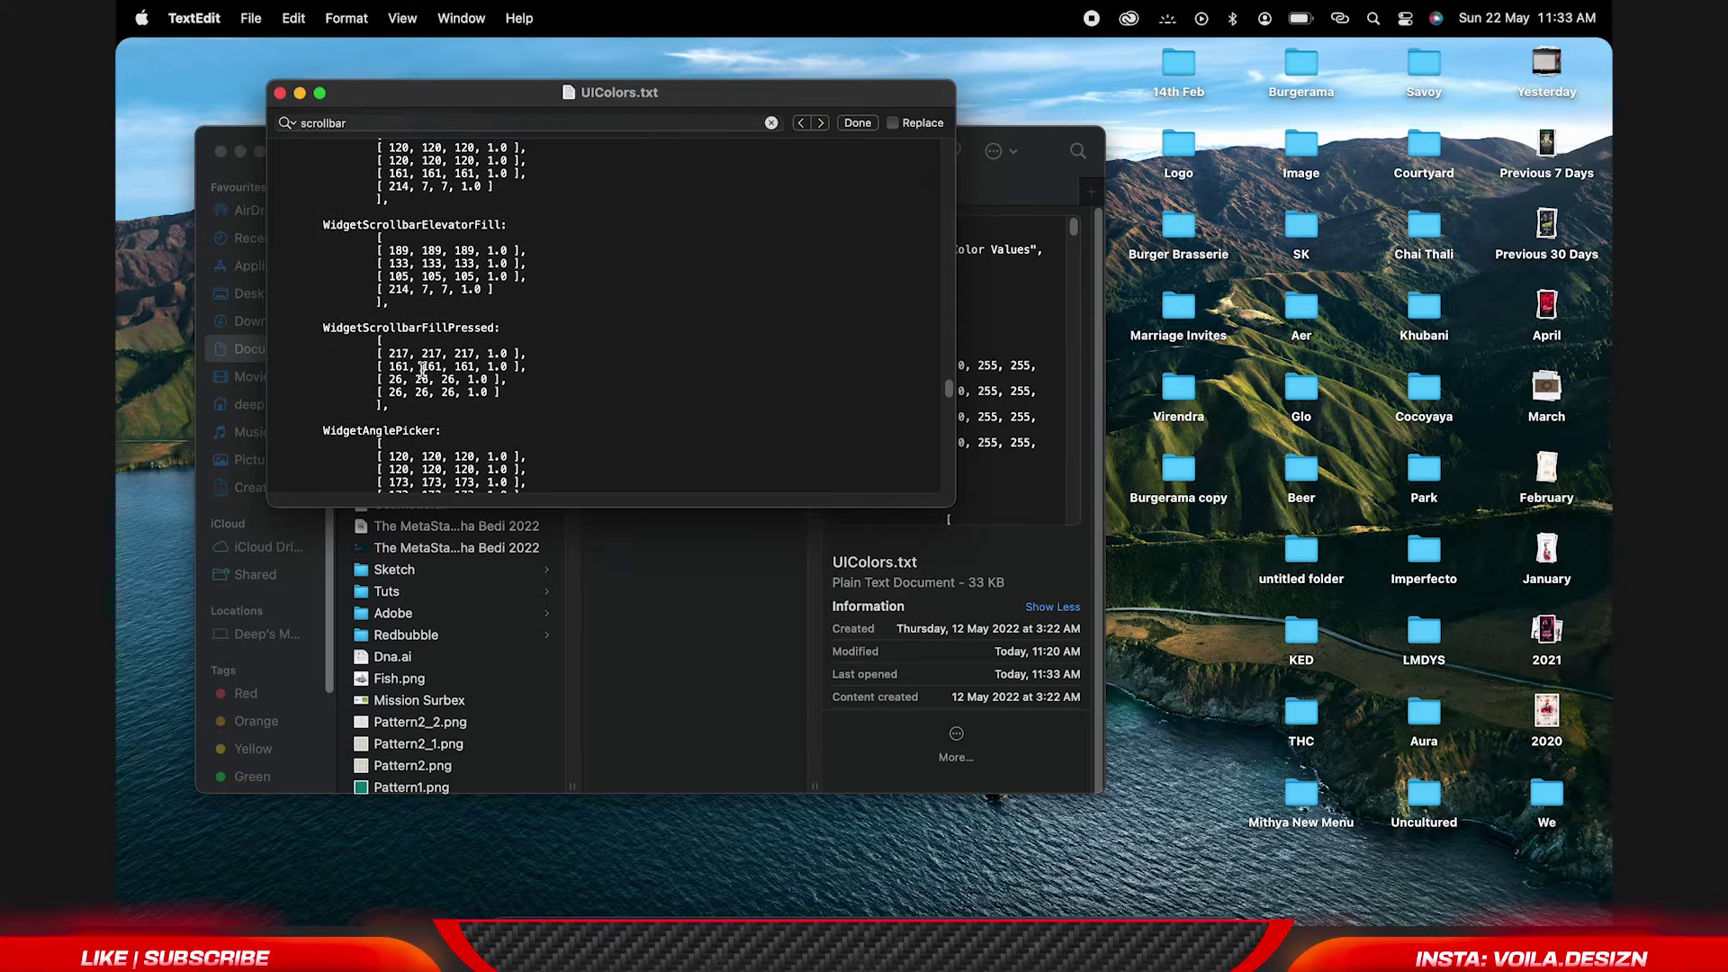
pyautogui.scroll(-2, 486, 387)
pyautogui.scroll(7, 491, 388)
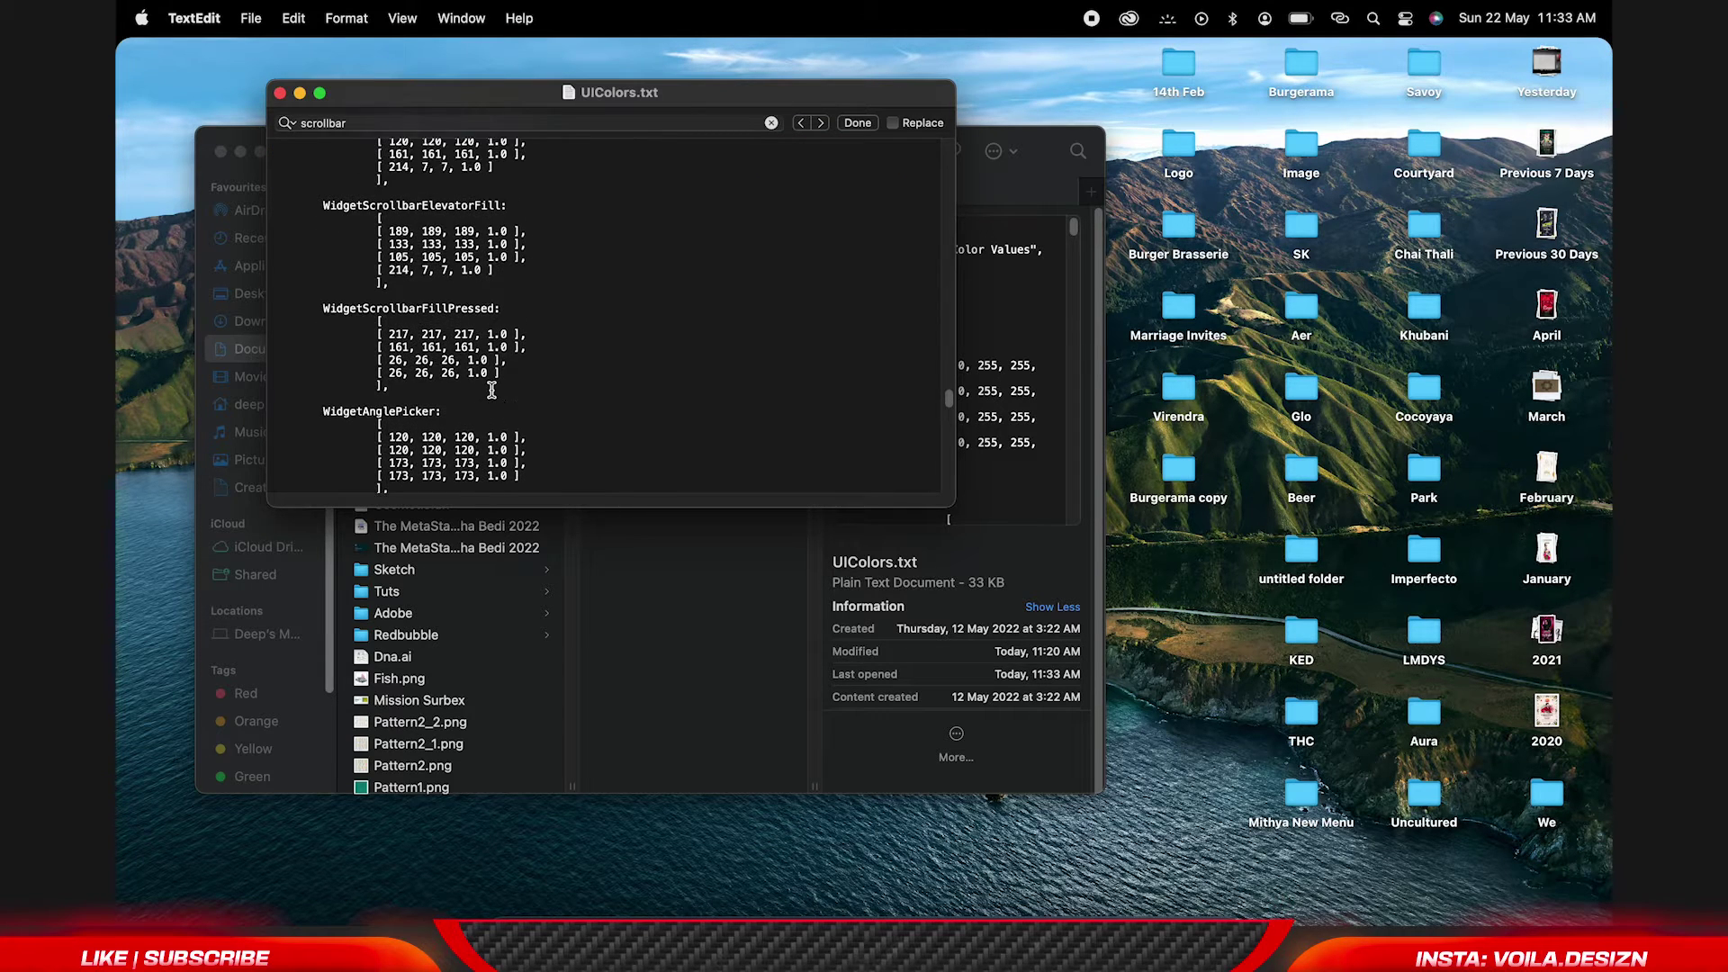
pyautogui.scroll(2, 492, 389)
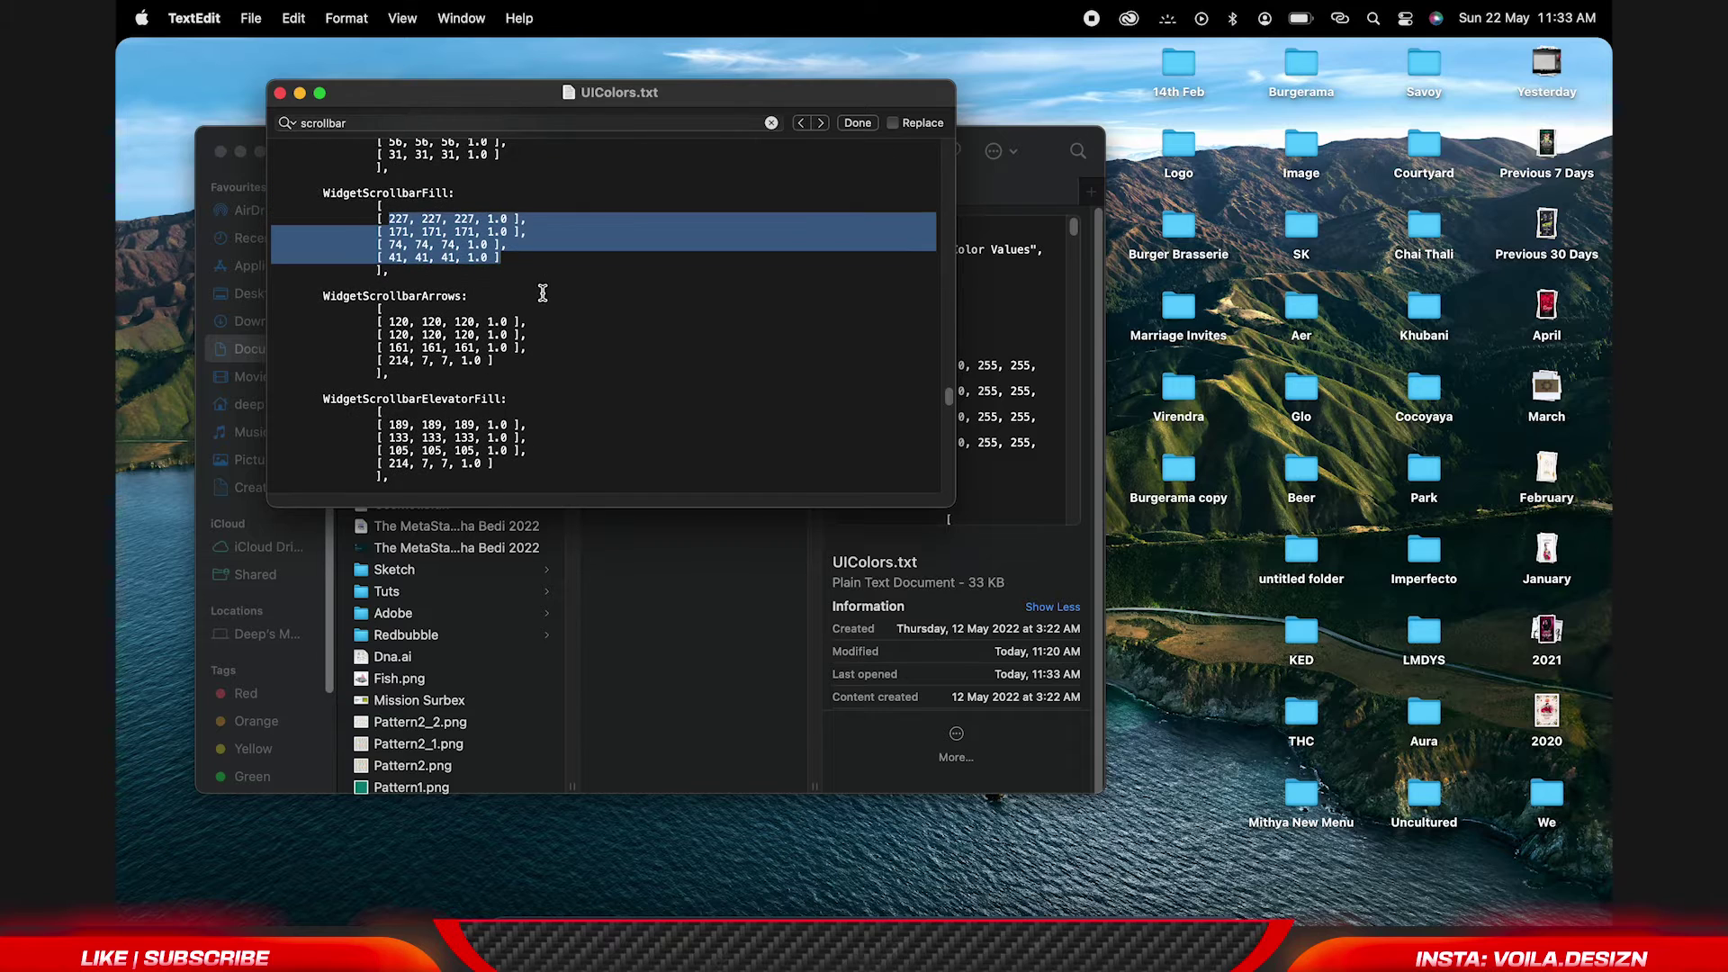
pyautogui.click(551, 283)
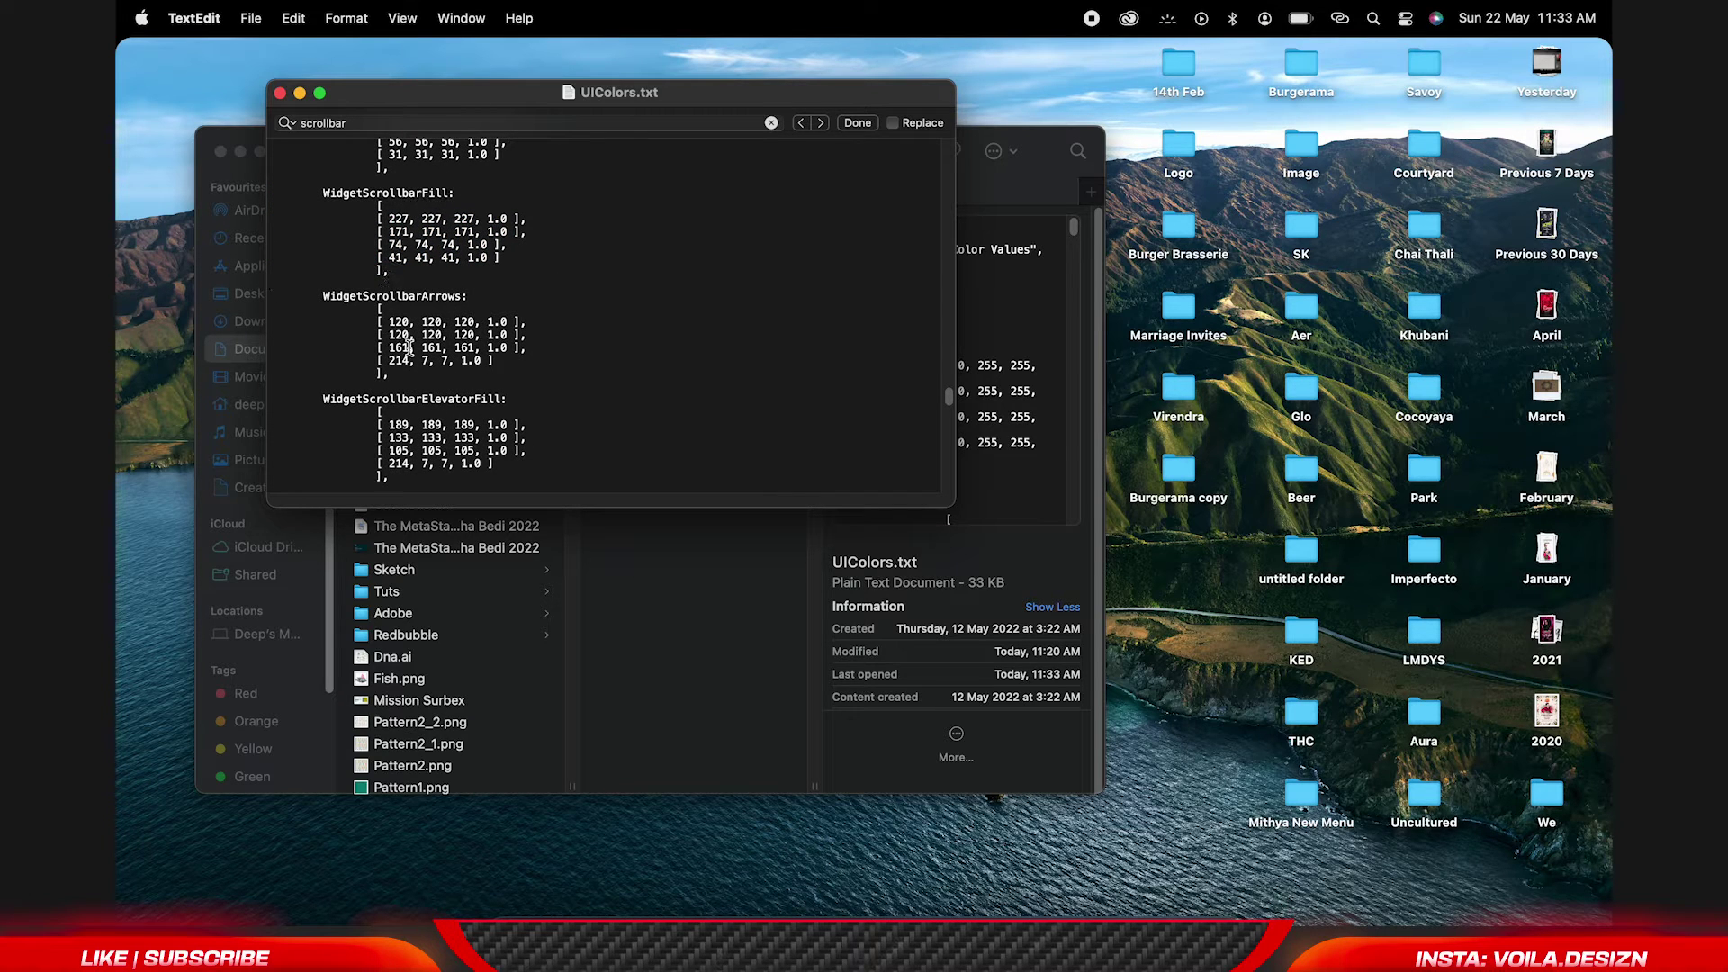
# Inspect the WidgetScrollbarArrows and WidgetScrollbarElevatorFill red values.
pyautogui.moveTo(390, 362); pyautogui.dragTo(496, 360)
pyautogui.click(536, 371)
pyautogui.scroll(-2, 423, 414)
pyautogui.moveTo(391, 412); pyautogui.dragTo(508, 413)
pyautogui.click(567, 414)
pyautogui.scroll(-2, 520, 400)
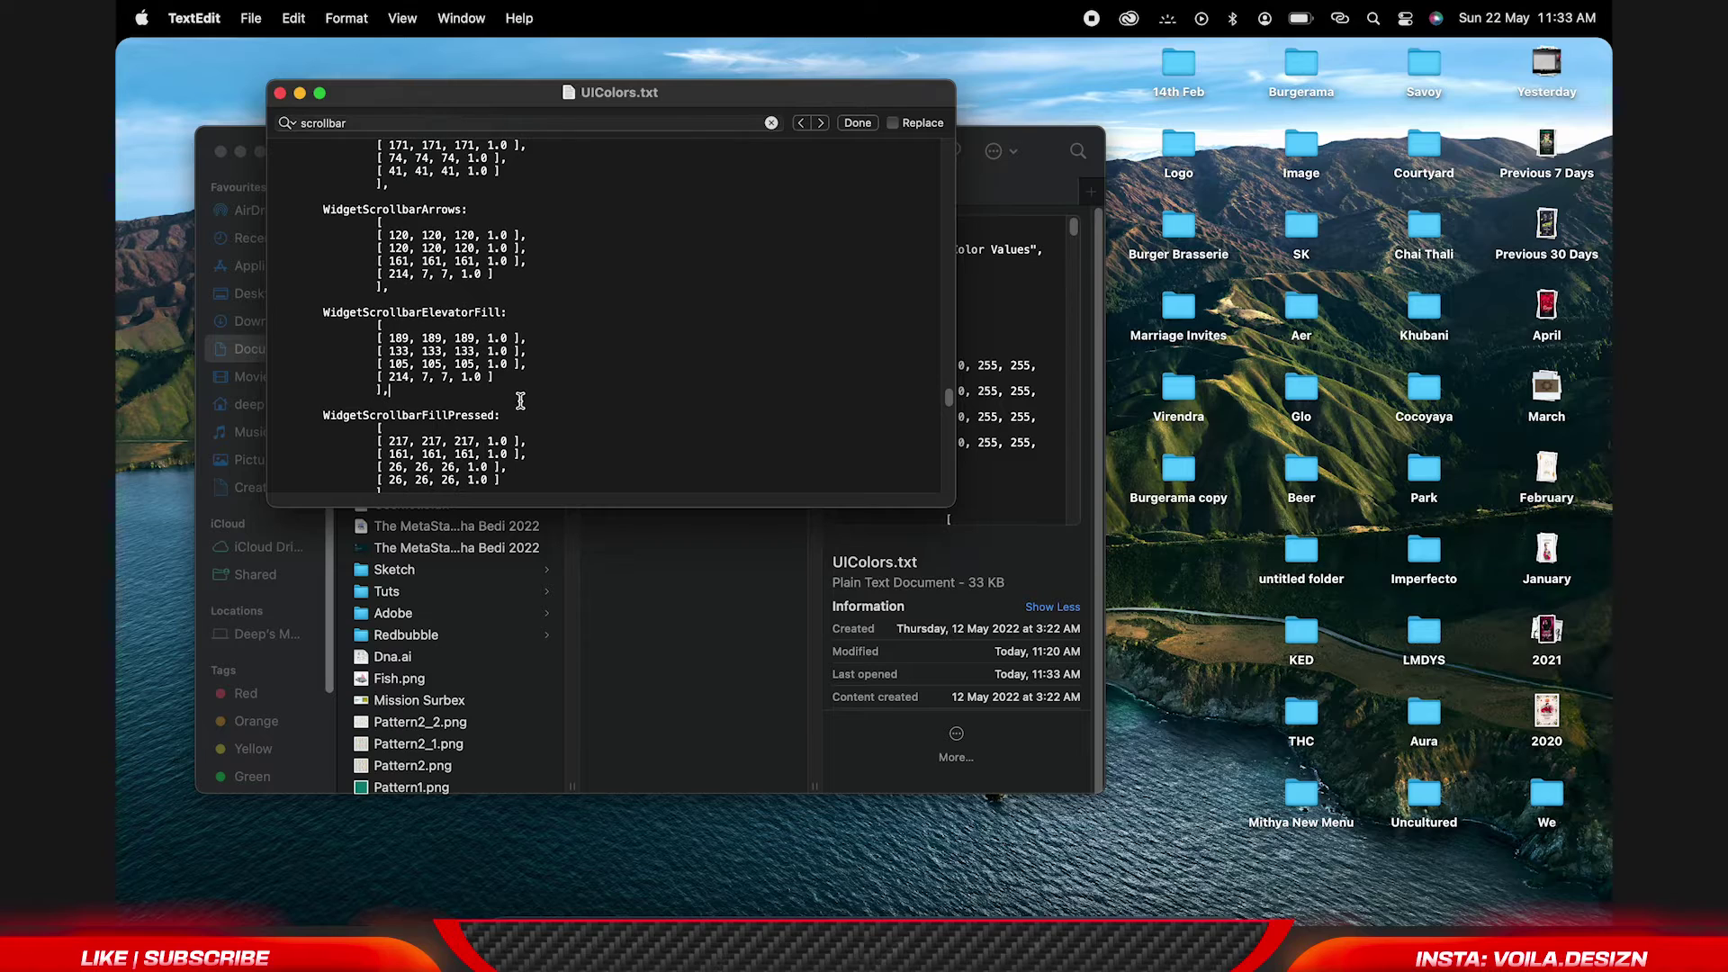
# Search Google for 'color picker' in Brave Browser.
pyautogui.moveTo(770, 914)
pyautogui.click(769, 914)
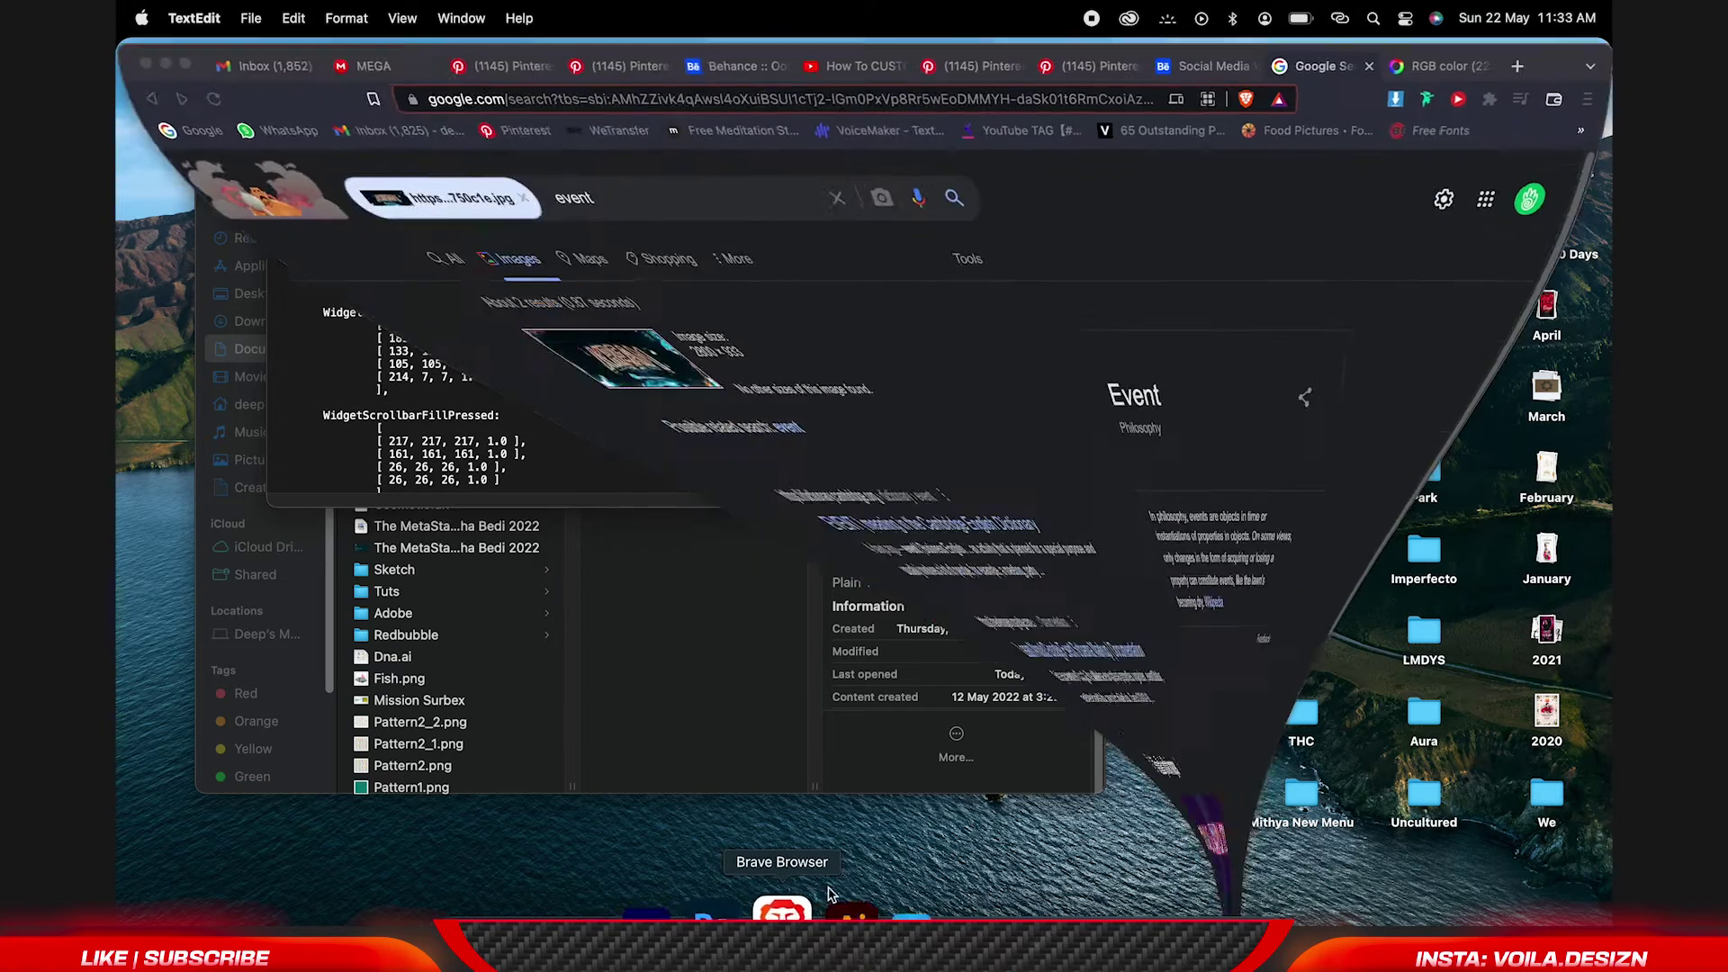
pyautogui.click(725, 60)
pyautogui.click(712, 94)
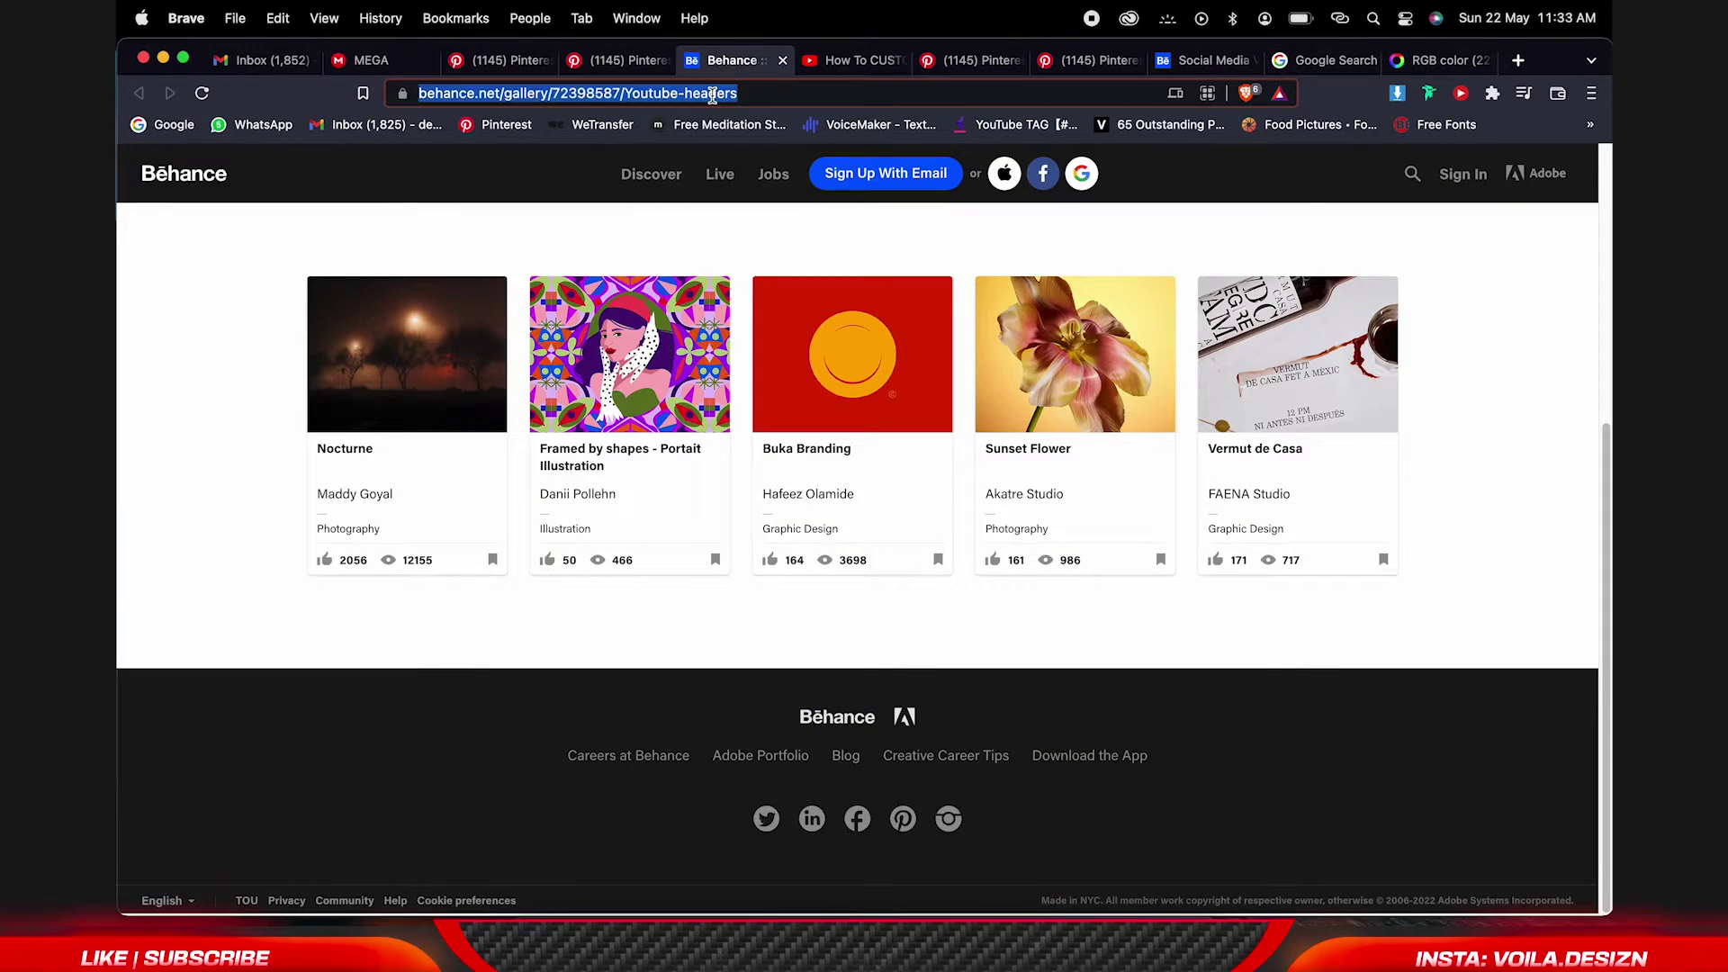
pyautogui.write('color icker')
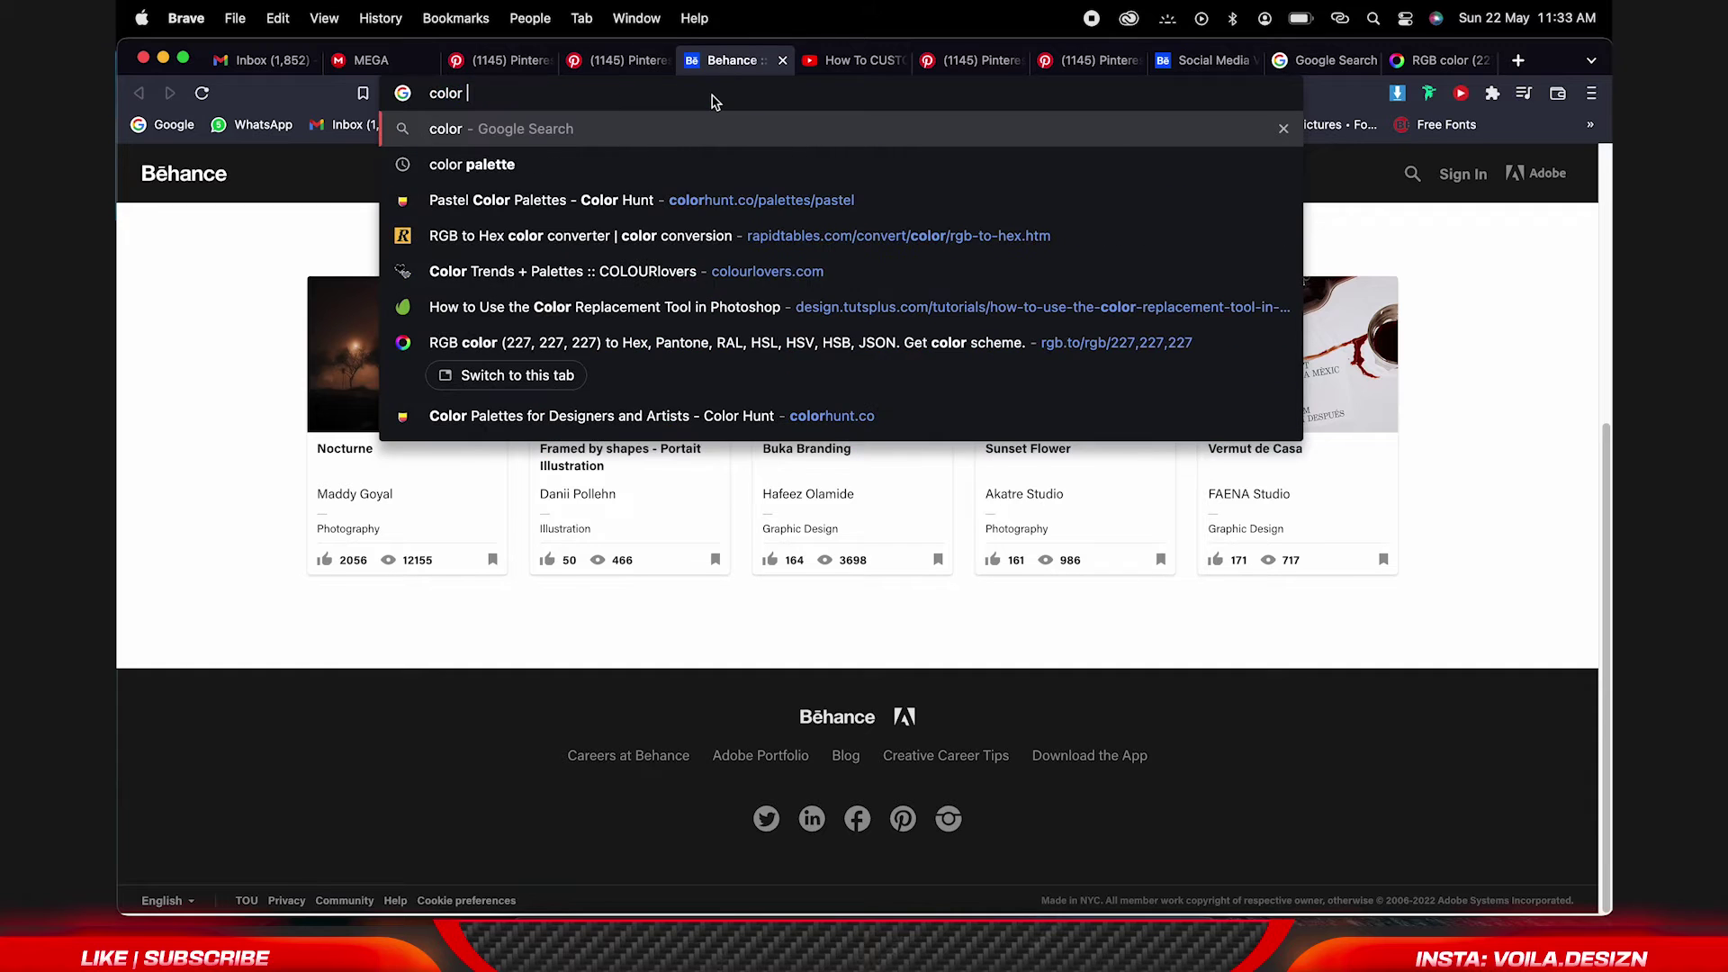
pyautogui.press('Left')
pyautogui.press('Left')
pyautogui.press('Left')
pyautogui.press('Left')
pyautogui.press('Left')
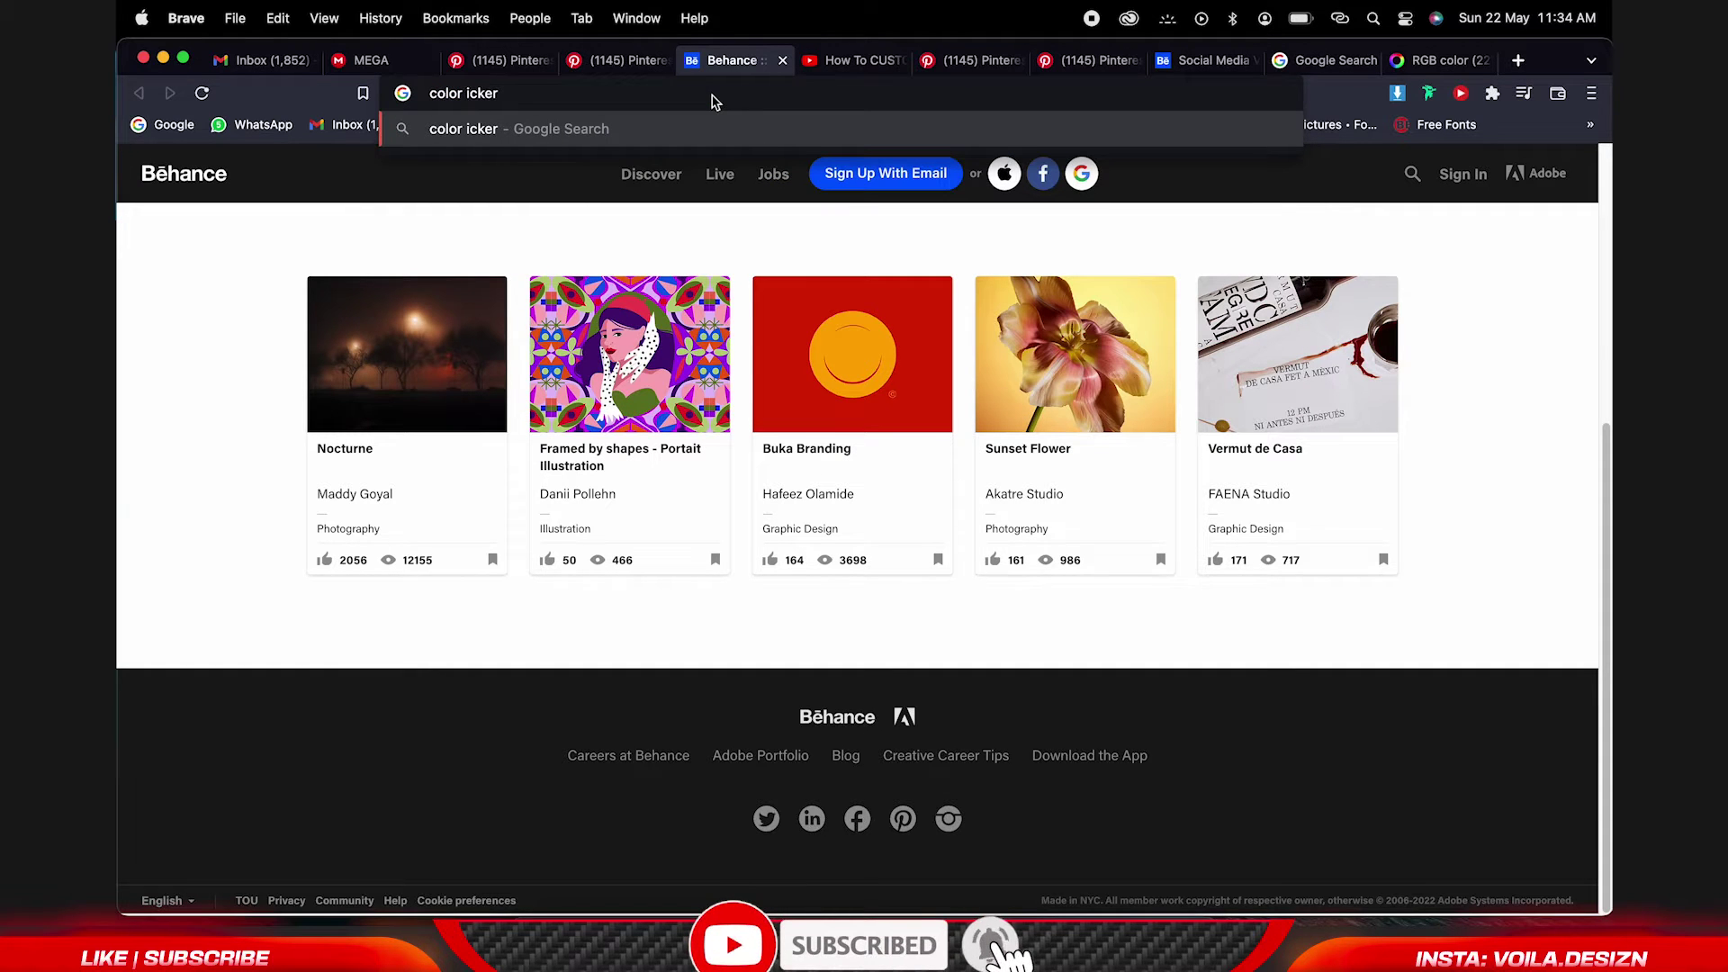
pyautogui.write('p')
pyautogui.press('Return')
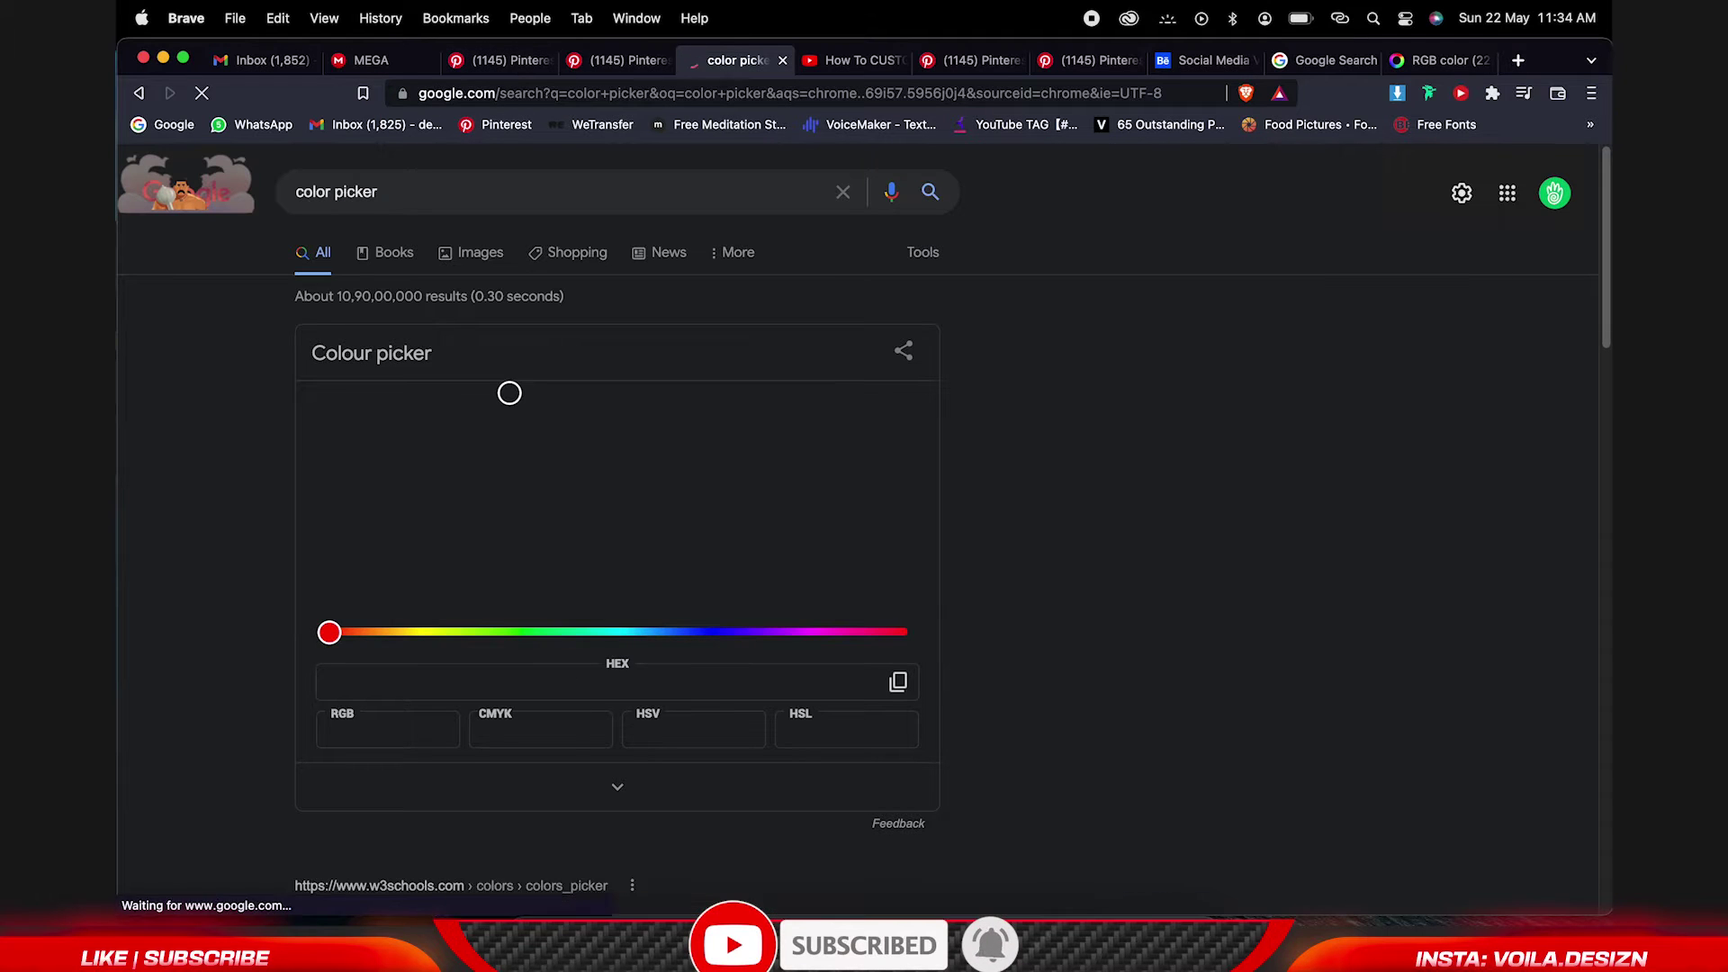
# Set the colour picker to RGB 214, 7, 7 (#d60707).
pyautogui.moveTo(338, 639)
pyautogui.mouseDown()
pyautogui.moveTo(436, 634)
pyautogui.moveTo(306, 637)
pyautogui.mouseUp()
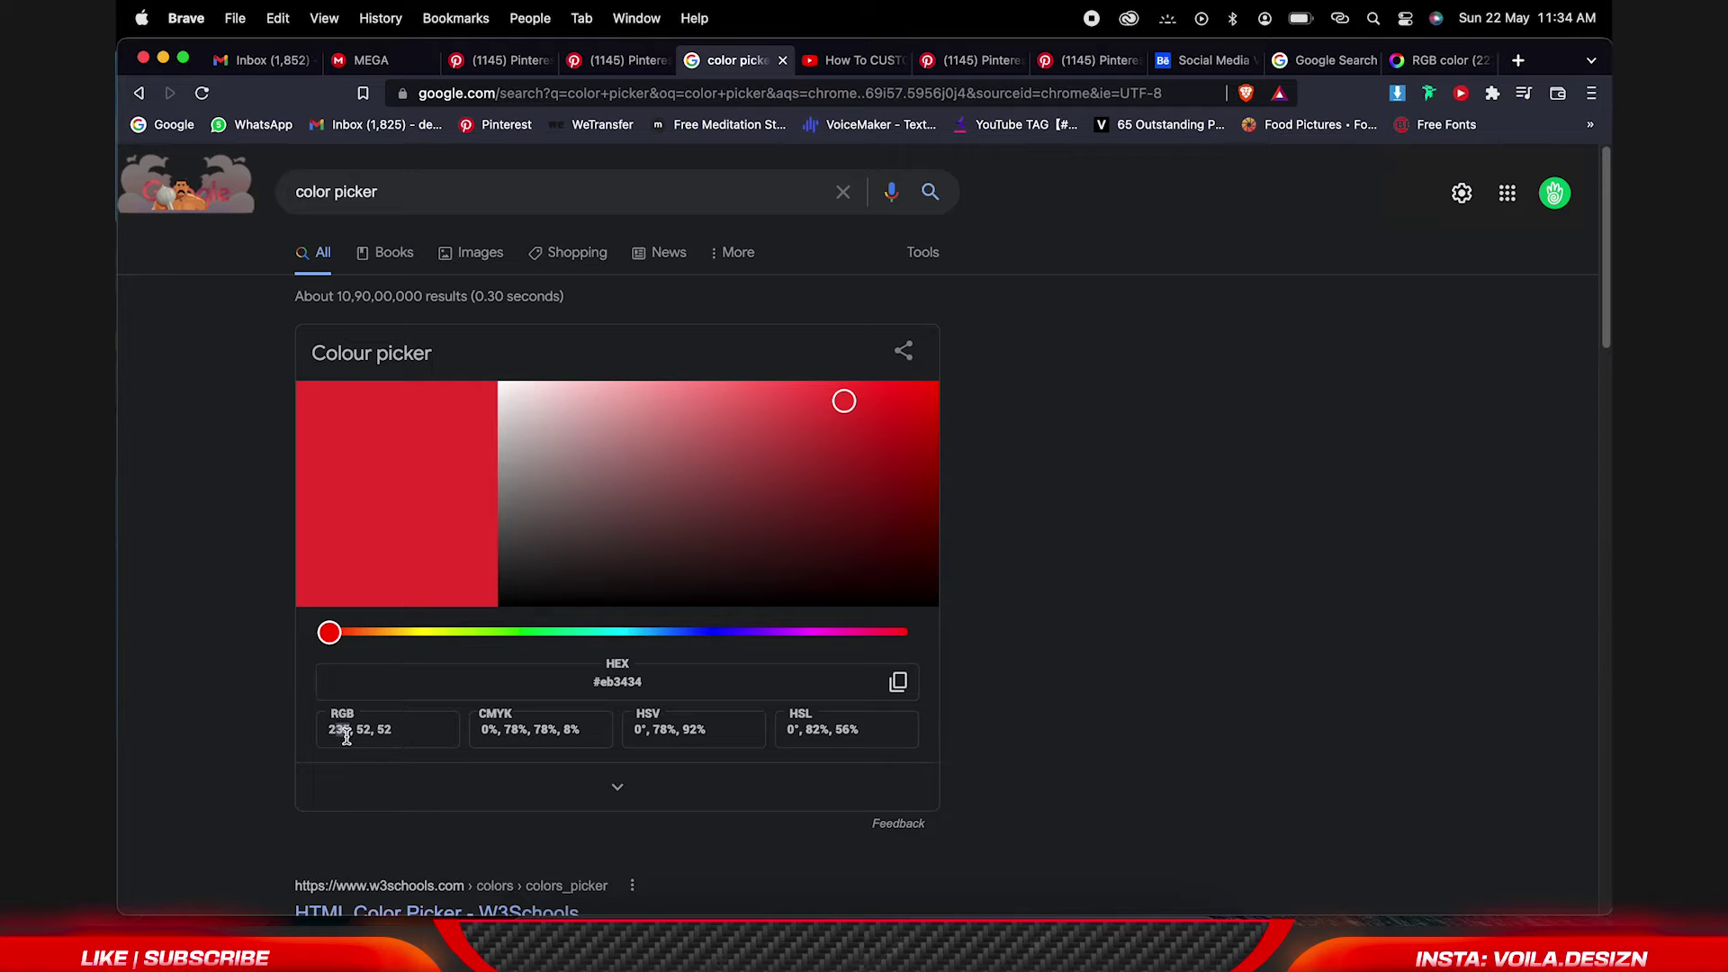
pyautogui.write('14, 7, ')
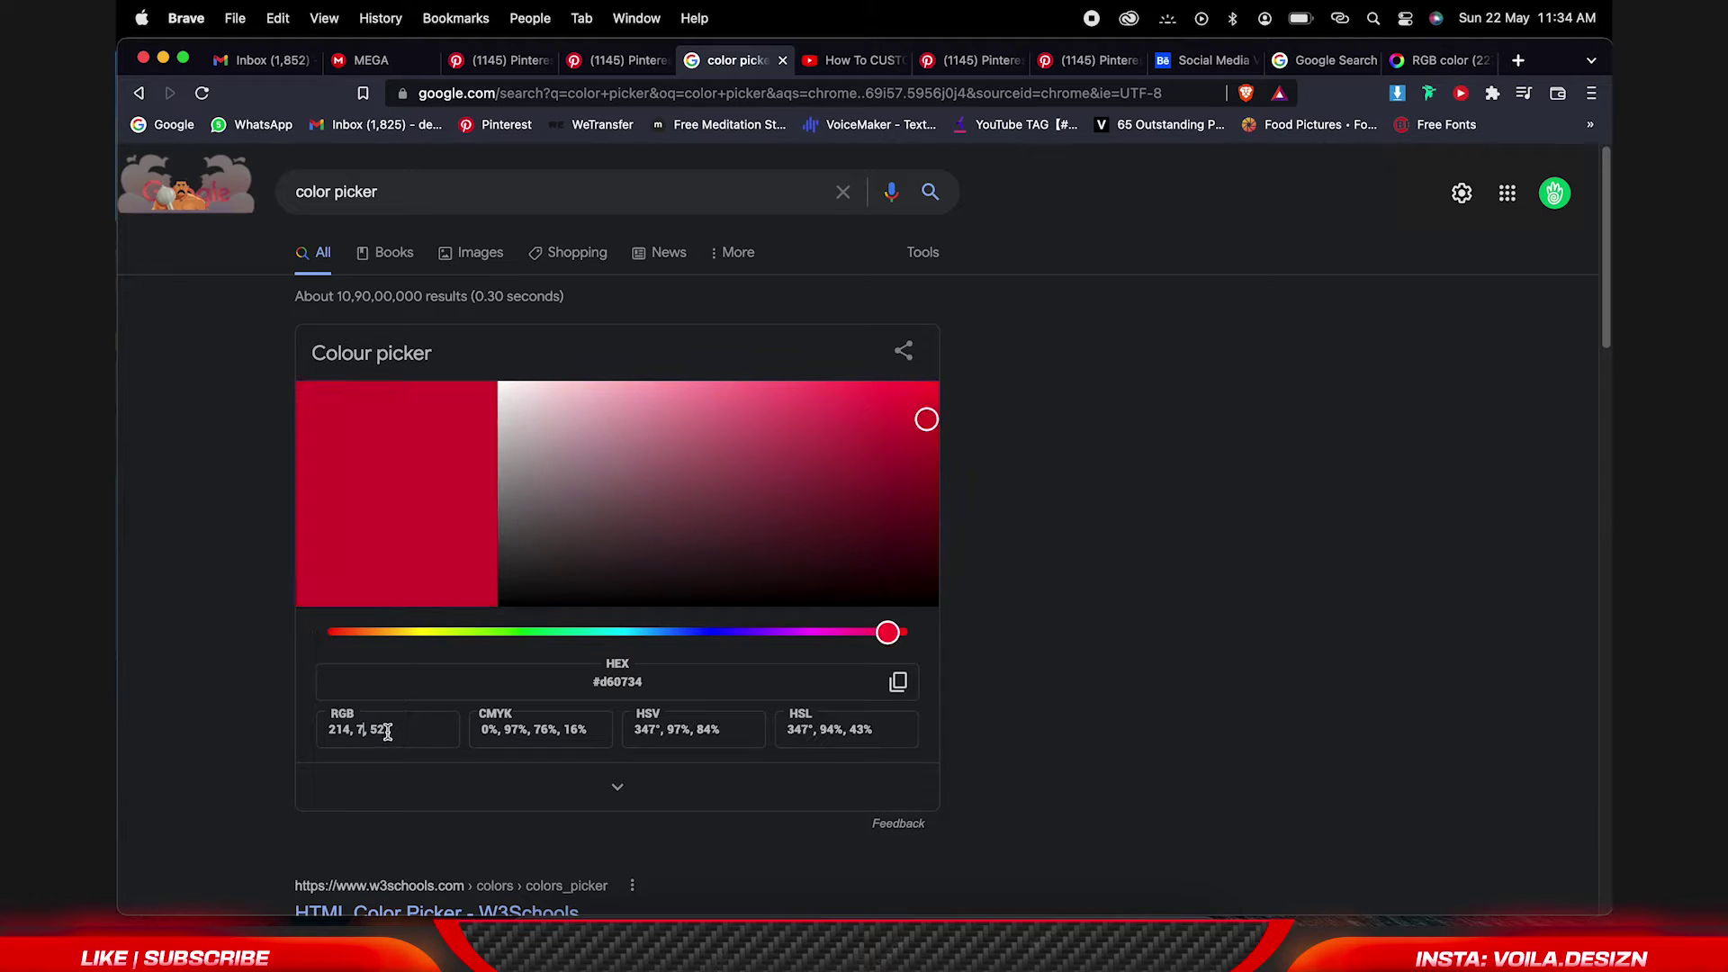
pyautogui.write('7')
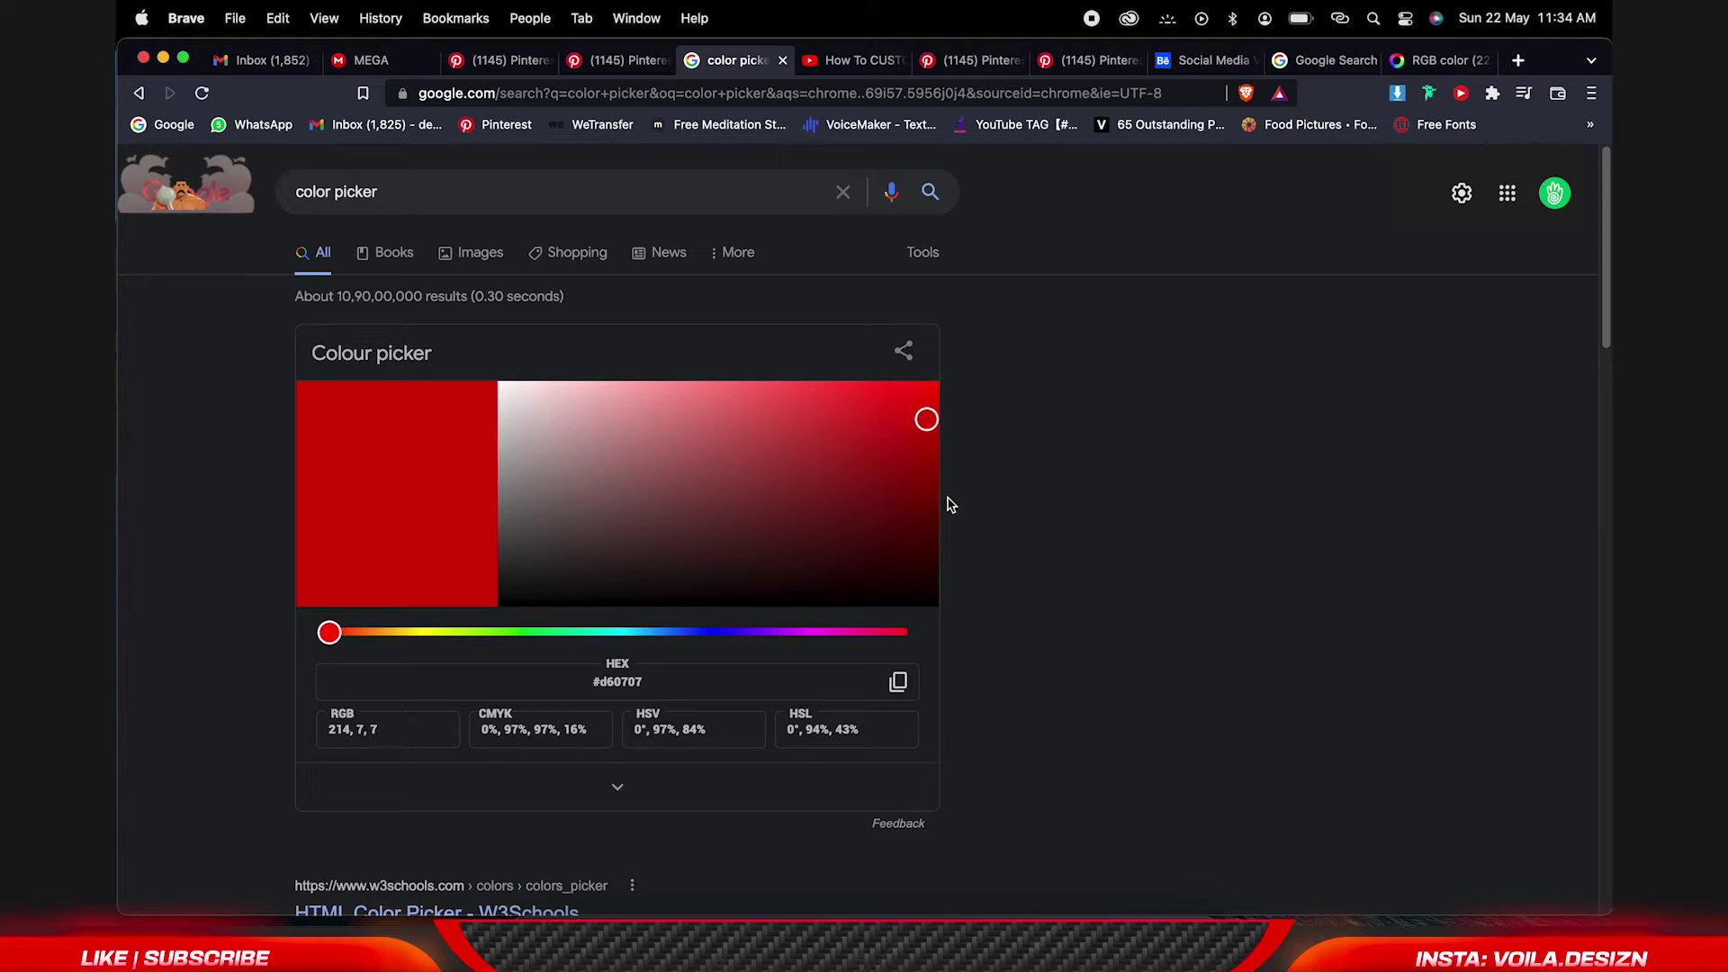
pyautogui.moveTo(378, 730); pyautogui.dragTo(328, 733)
# Return to the Photoshop color folder and the UIColors.txt document.
pyautogui.moveTo(648, 913)
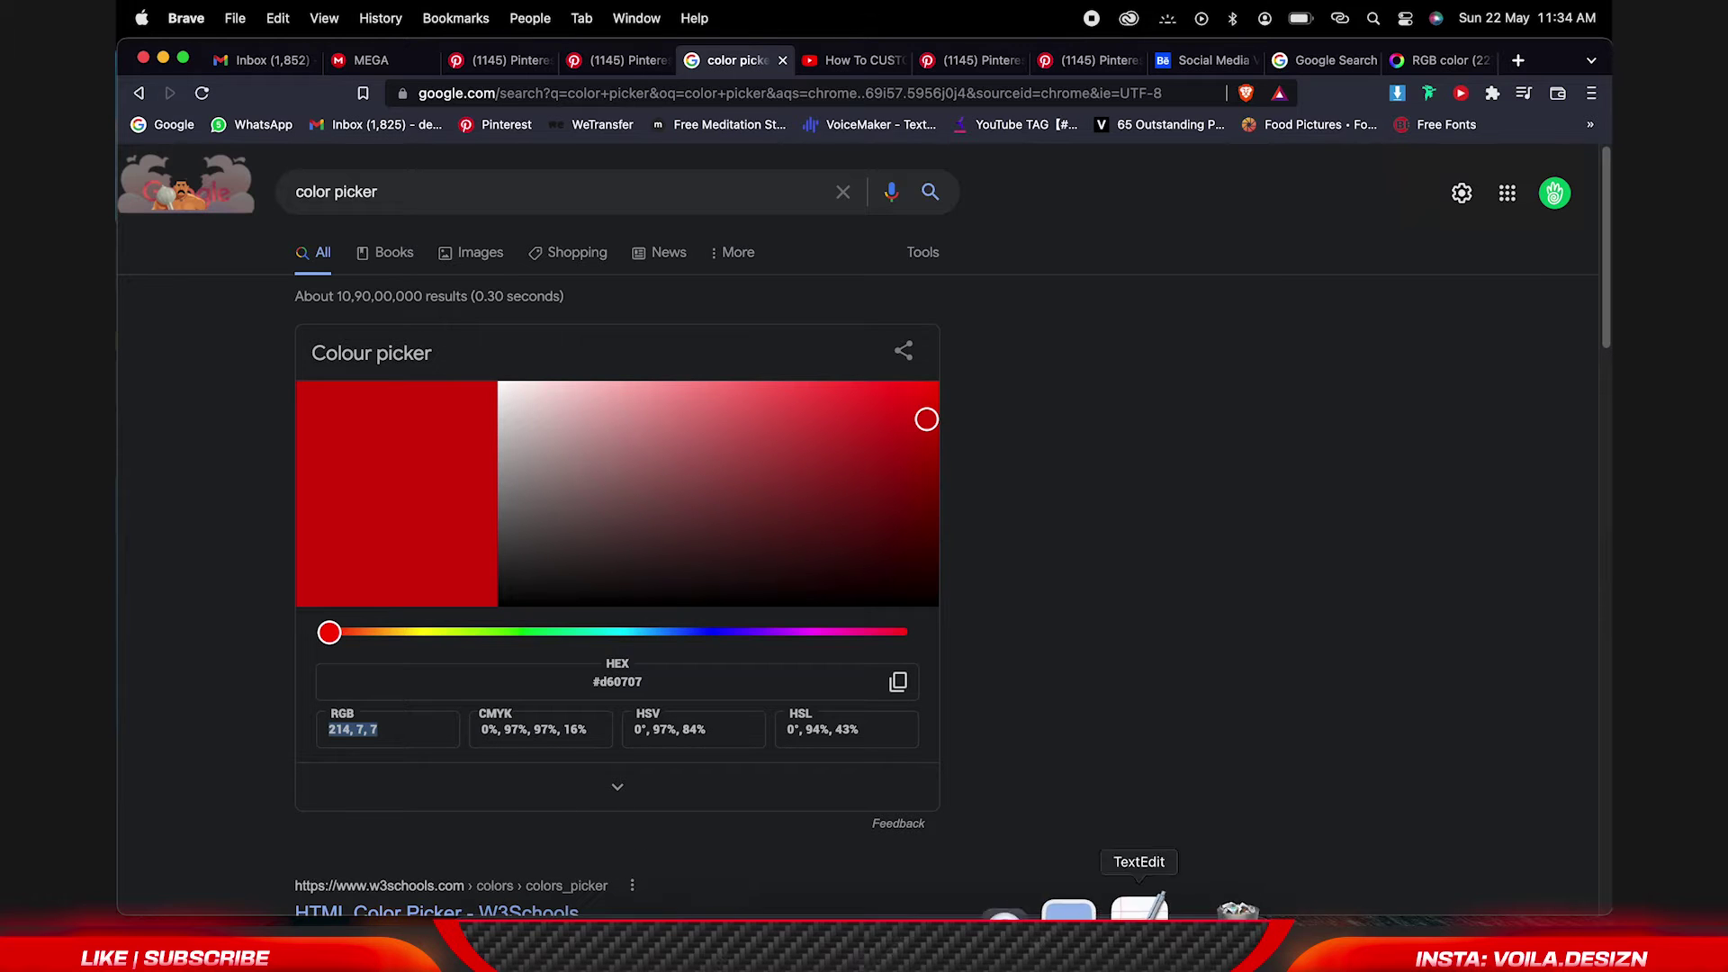
pyautogui.click(522, 913)
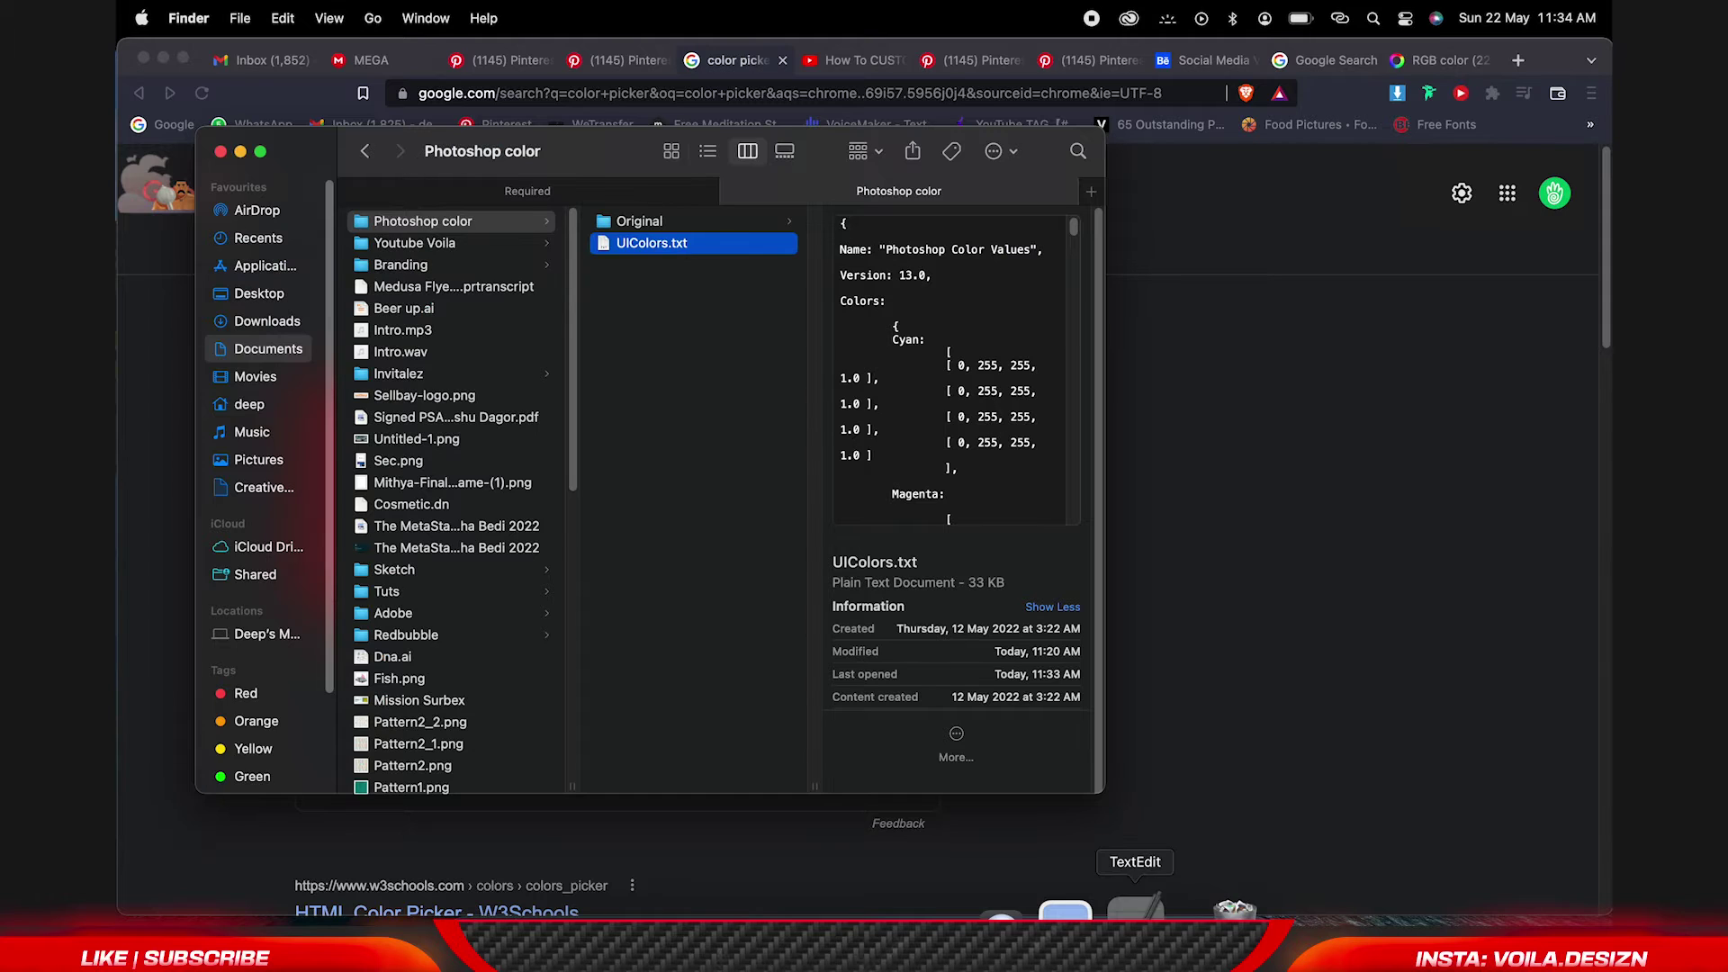
pyautogui.click(1132, 900)
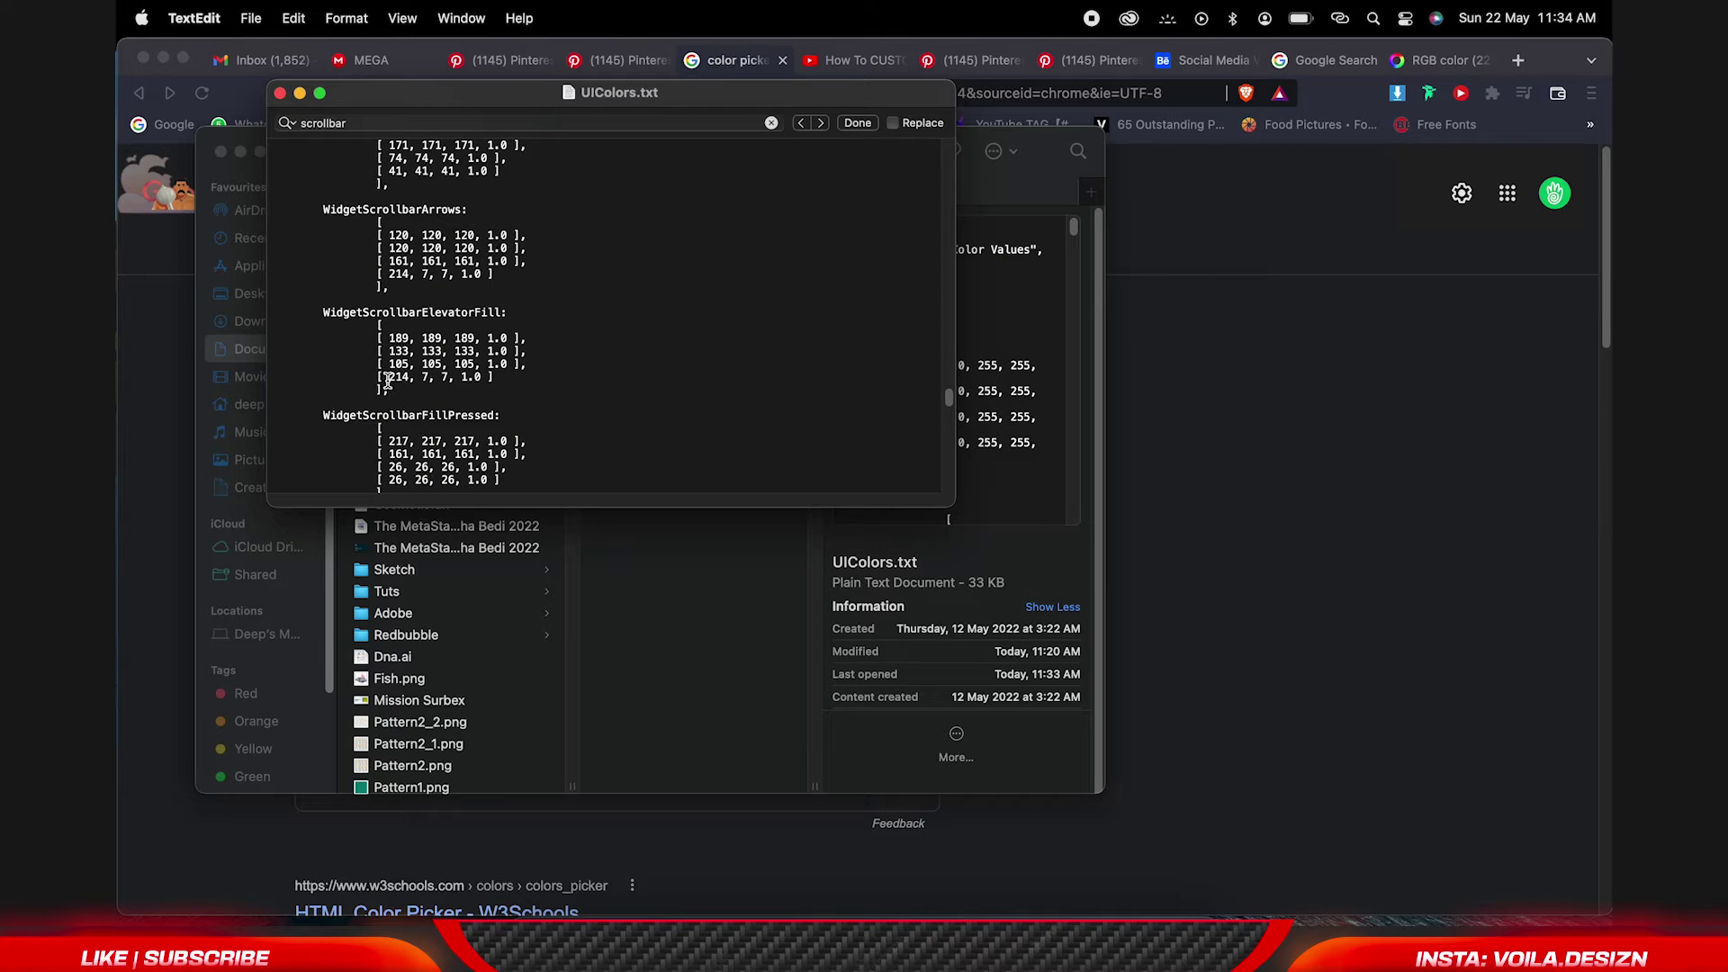
# Check the 214, 7, 7 value on the WidgetScrollbarElevatorFill row.
pyautogui.moveTo(388, 378); pyautogui.dragTo(490, 379)
pyautogui.moveTo(388, 378); pyautogui.dragTo(447, 380)
pyautogui.click(602, 399)
# Review the WidgetScrollbarArrows entry ending in 214, 7, 7, 1.0 and clear the highlight.
pyautogui.scroll(1, 417, 216)
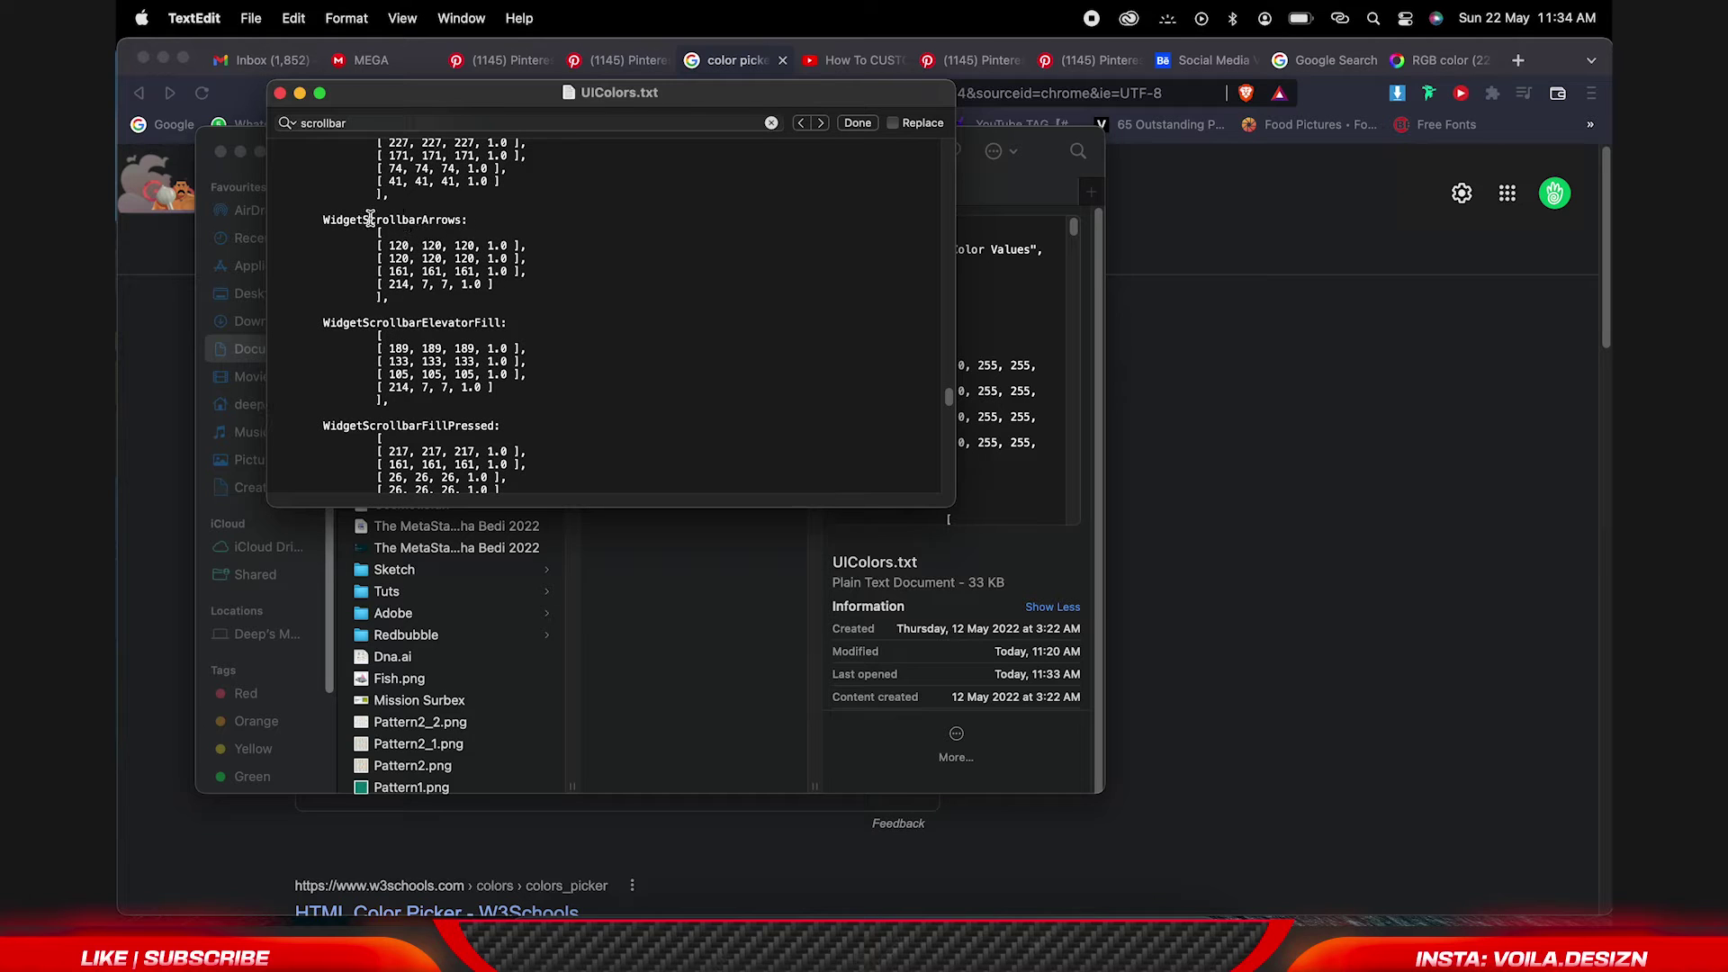
pyautogui.moveTo(368, 219); pyautogui.dragTo(468, 220)
pyautogui.click(528, 321)
pyautogui.moveTo(359, 321); pyautogui.dragTo(509, 322)
pyautogui.scroll(-3, 422, 432)
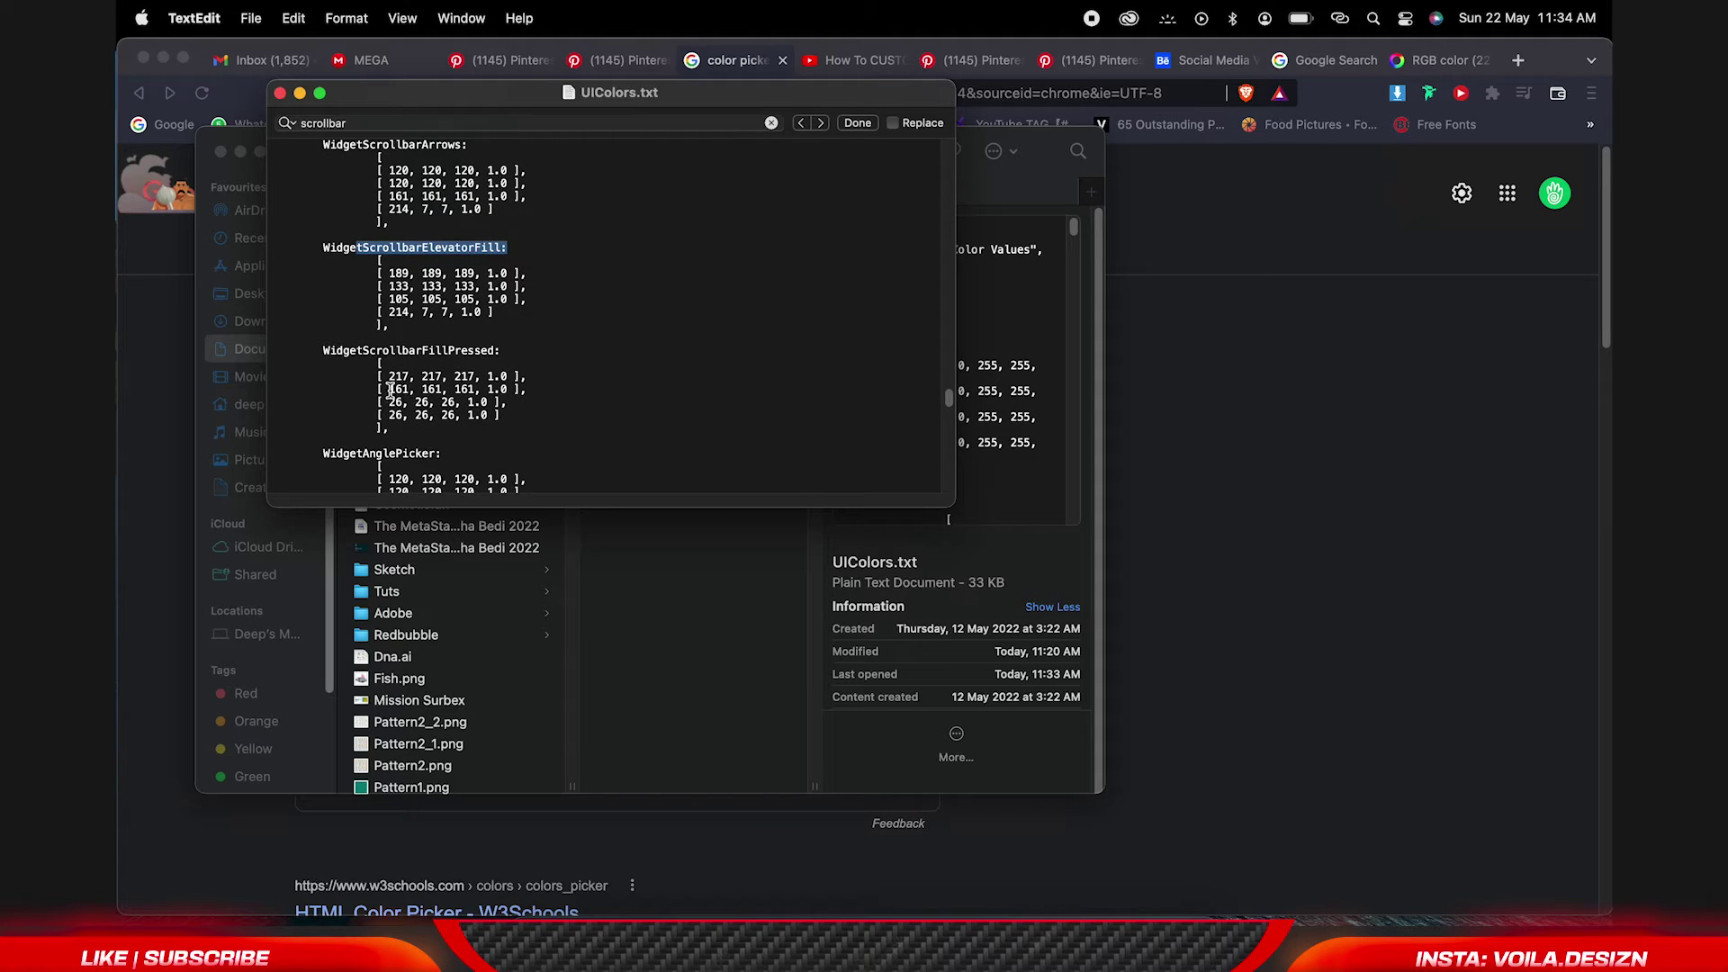
pyautogui.scroll(3, 517, 382)
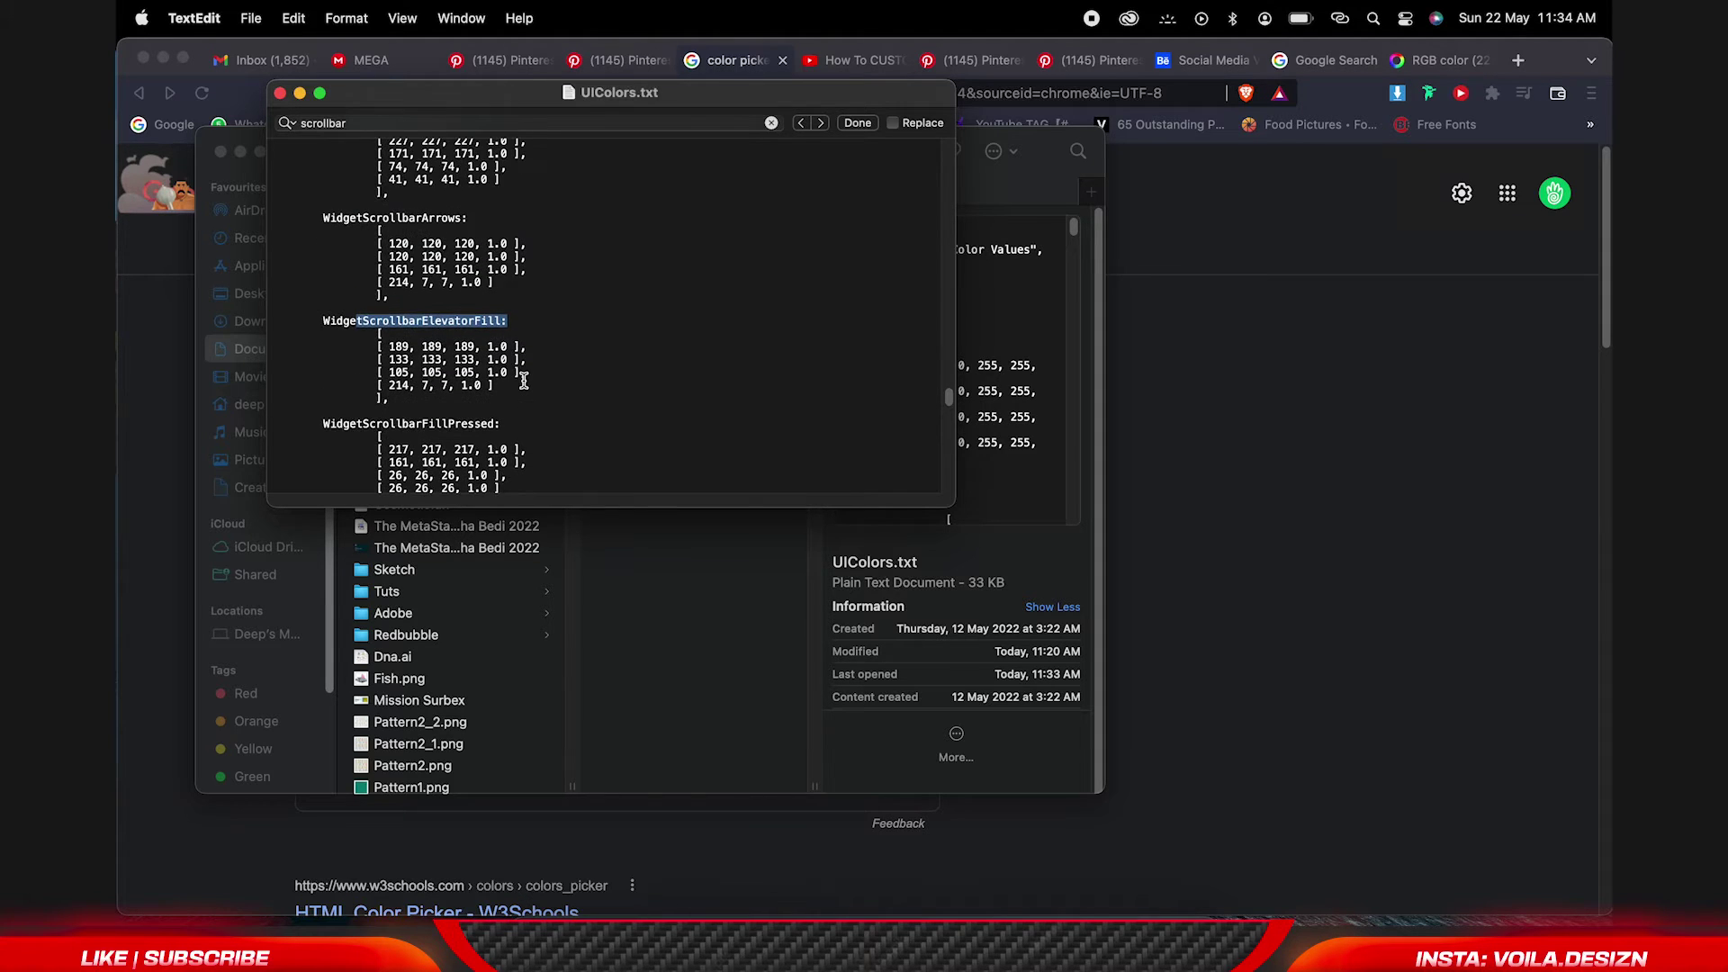
pyautogui.scroll(1, 524, 382)
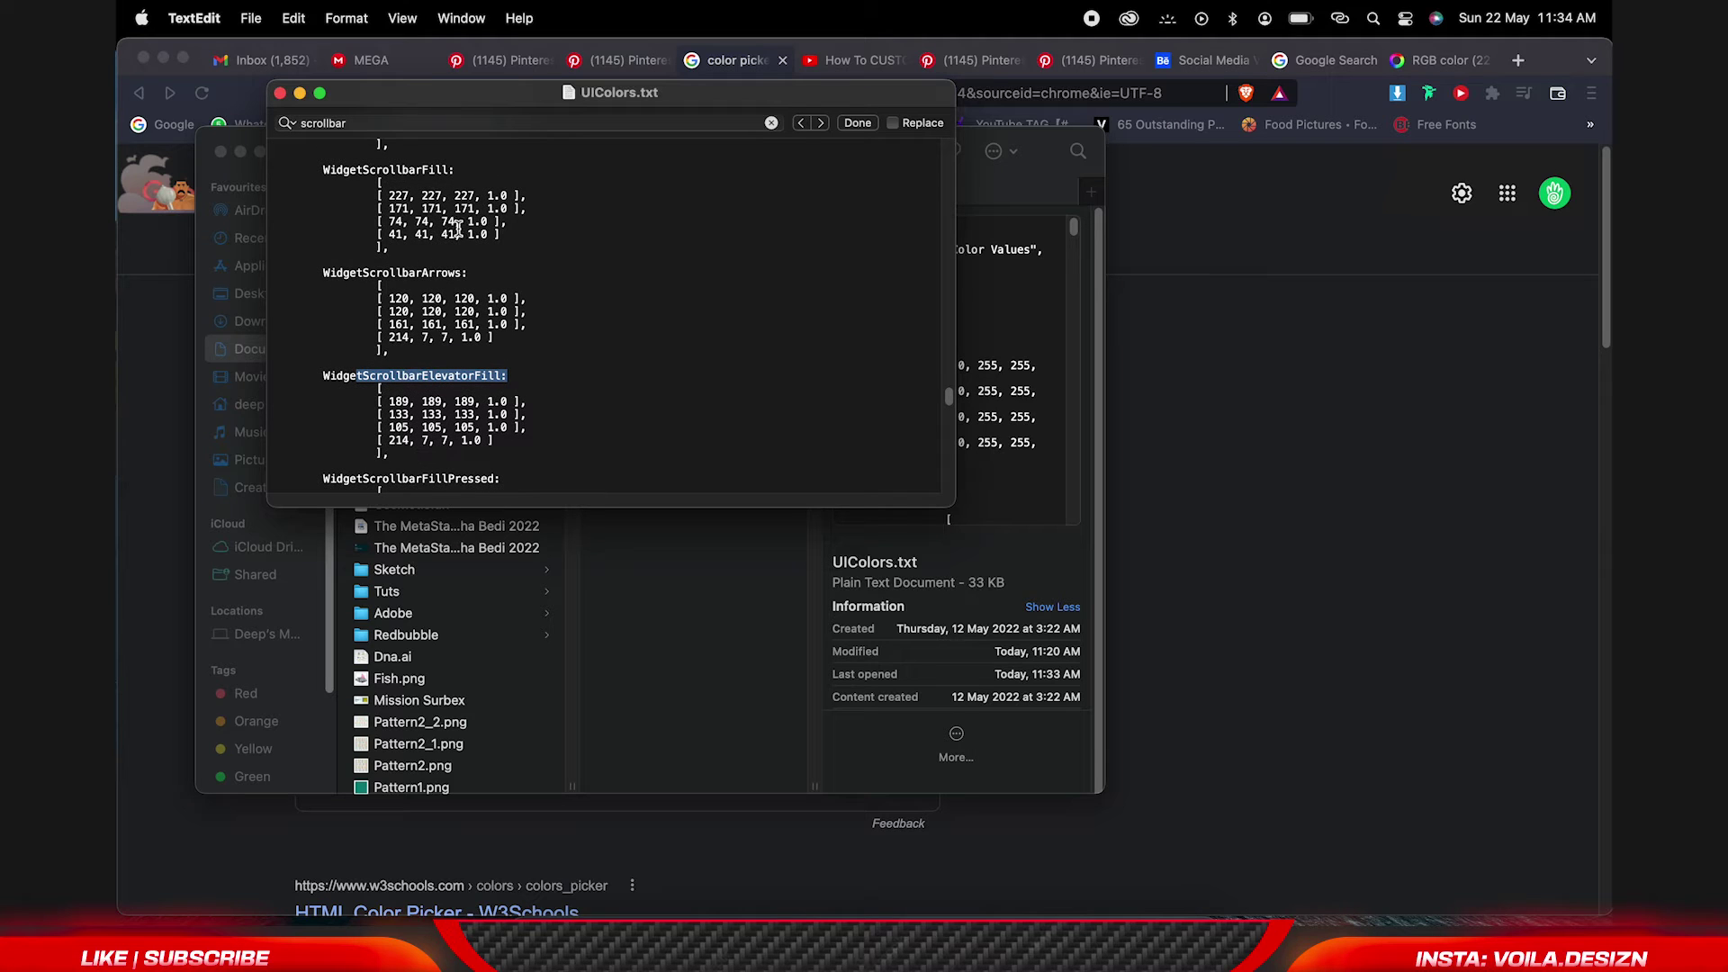
pyautogui.scroll(-2, 517, 249)
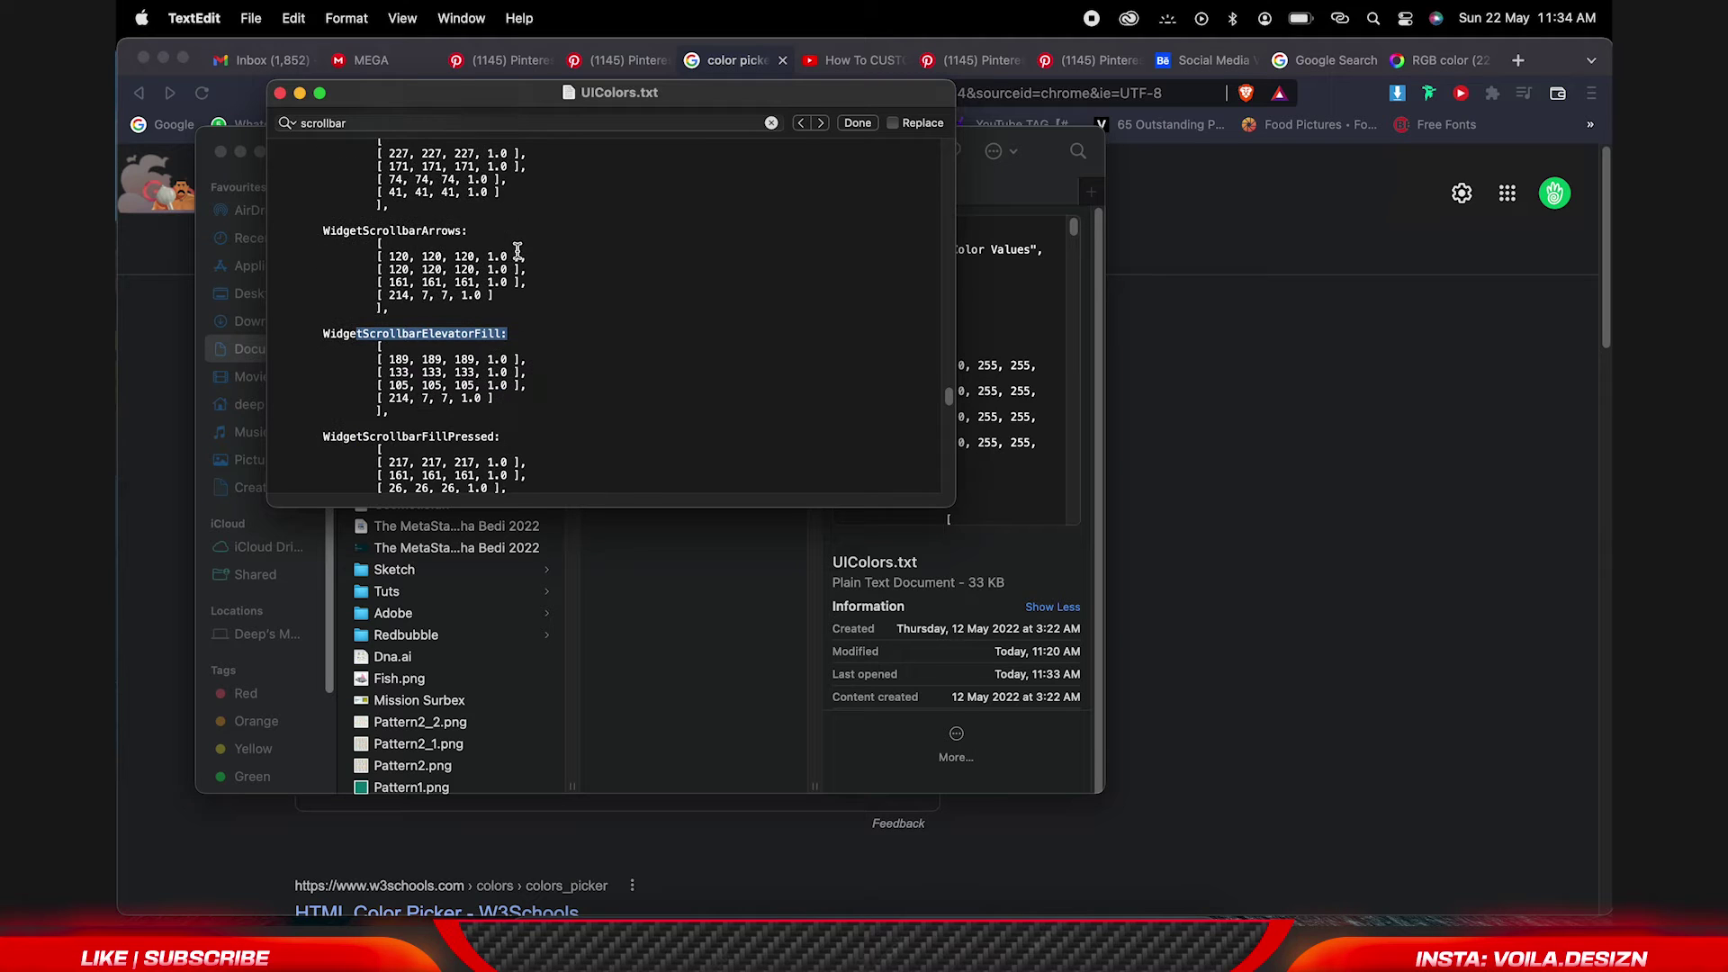
pyautogui.click(554, 302)
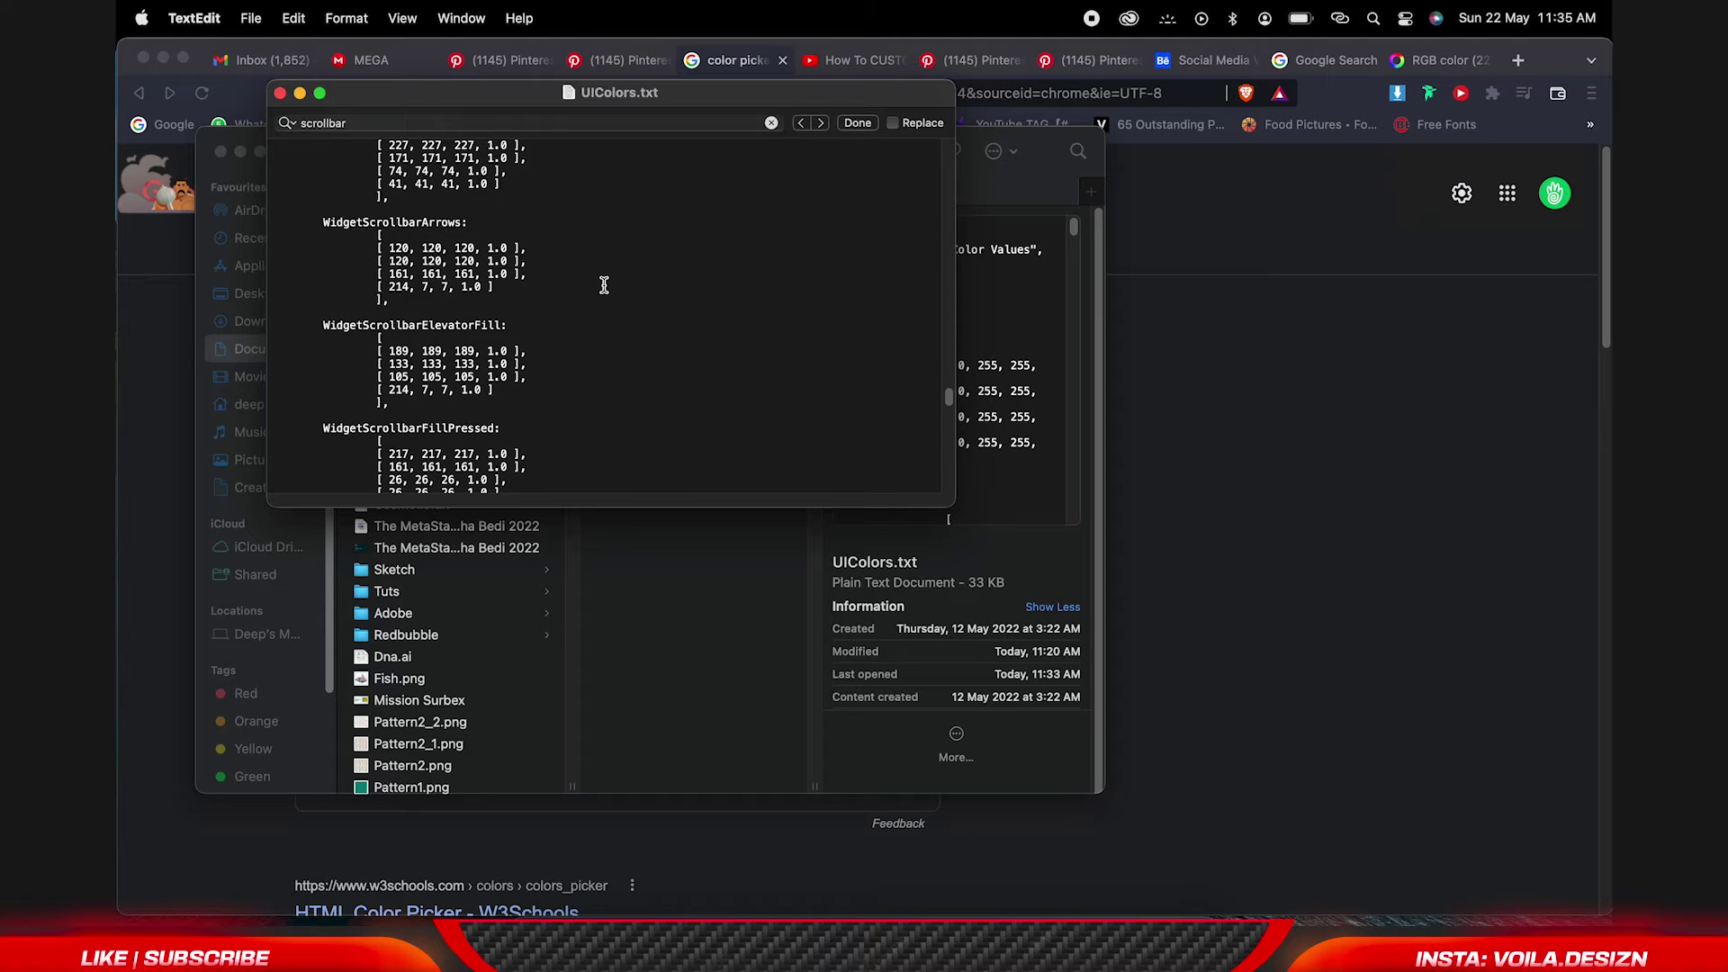
# Close the edited UIColors.txt and select it in the Photoshop color folder.
pyautogui.click(281, 94)
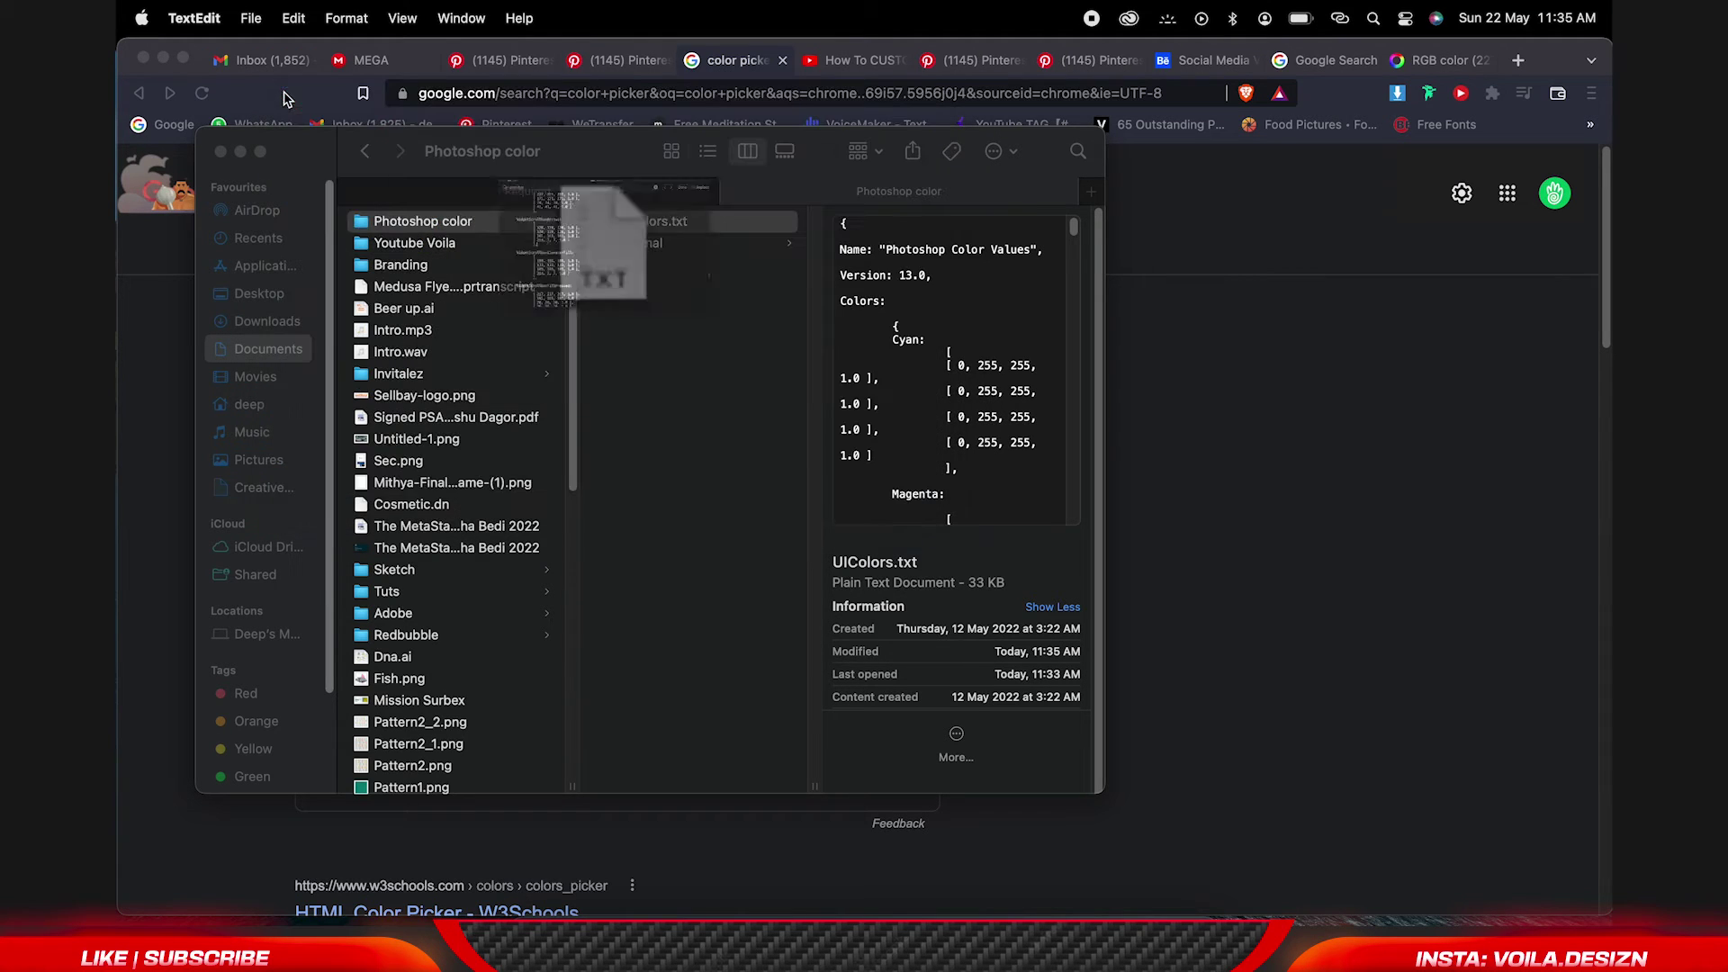
pyautogui.click(713, 369)
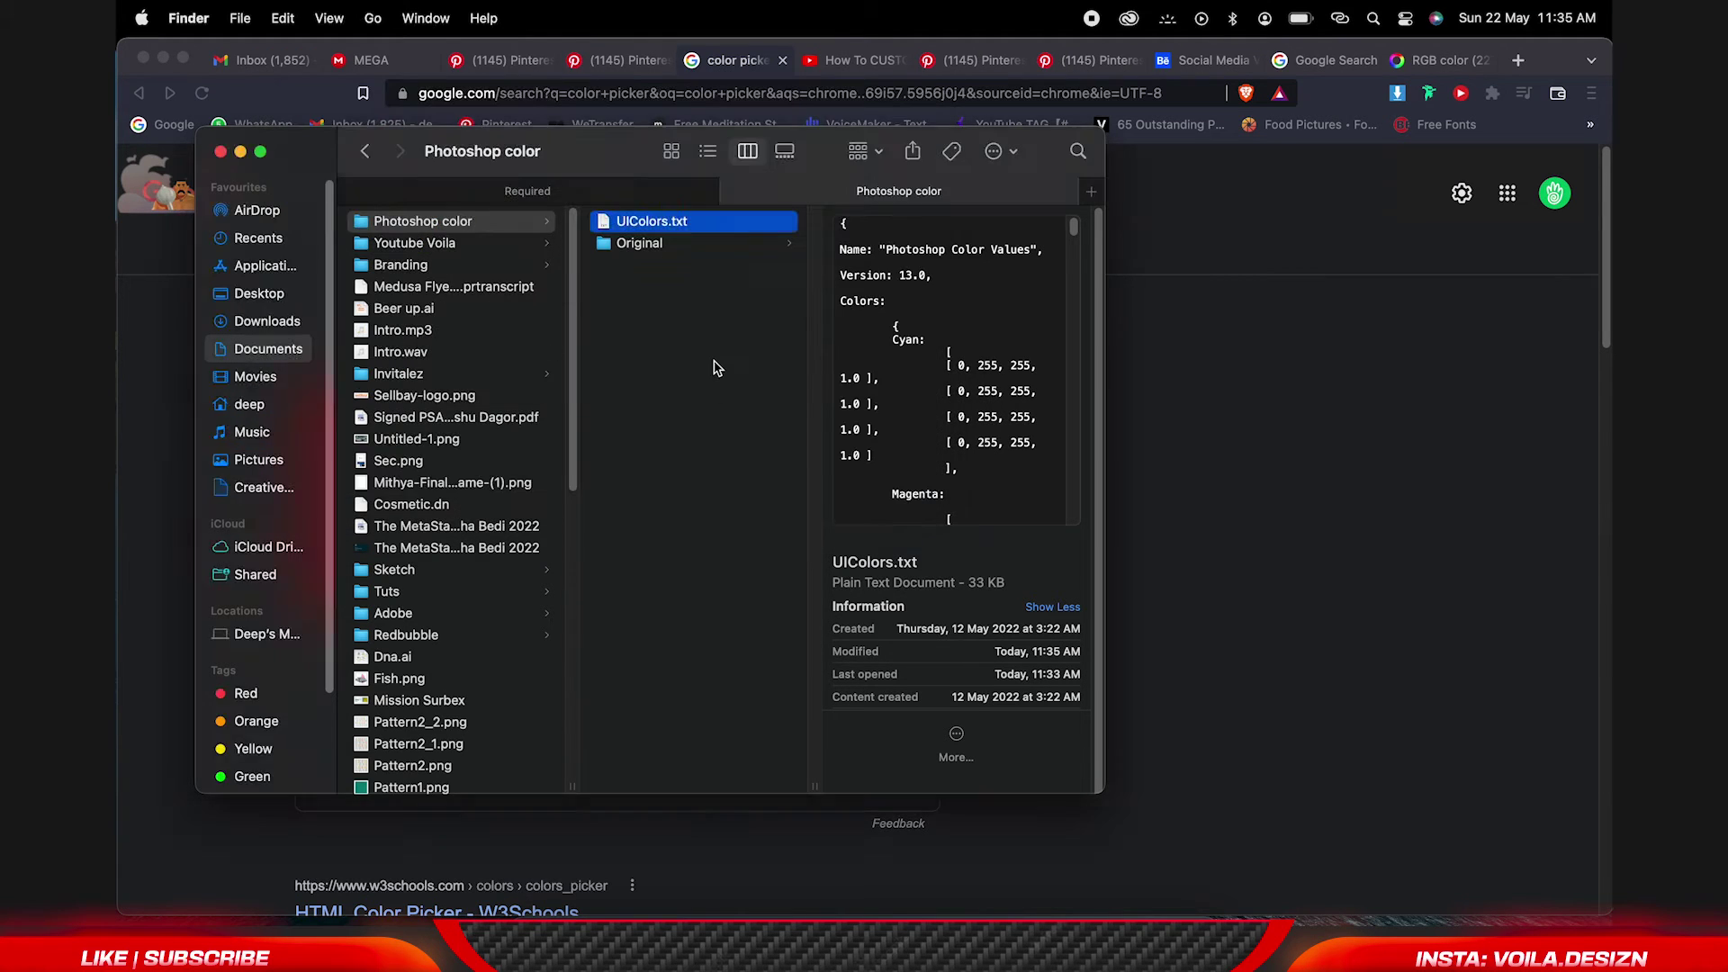
pyautogui.click(670, 222)
pyautogui.press('Return')
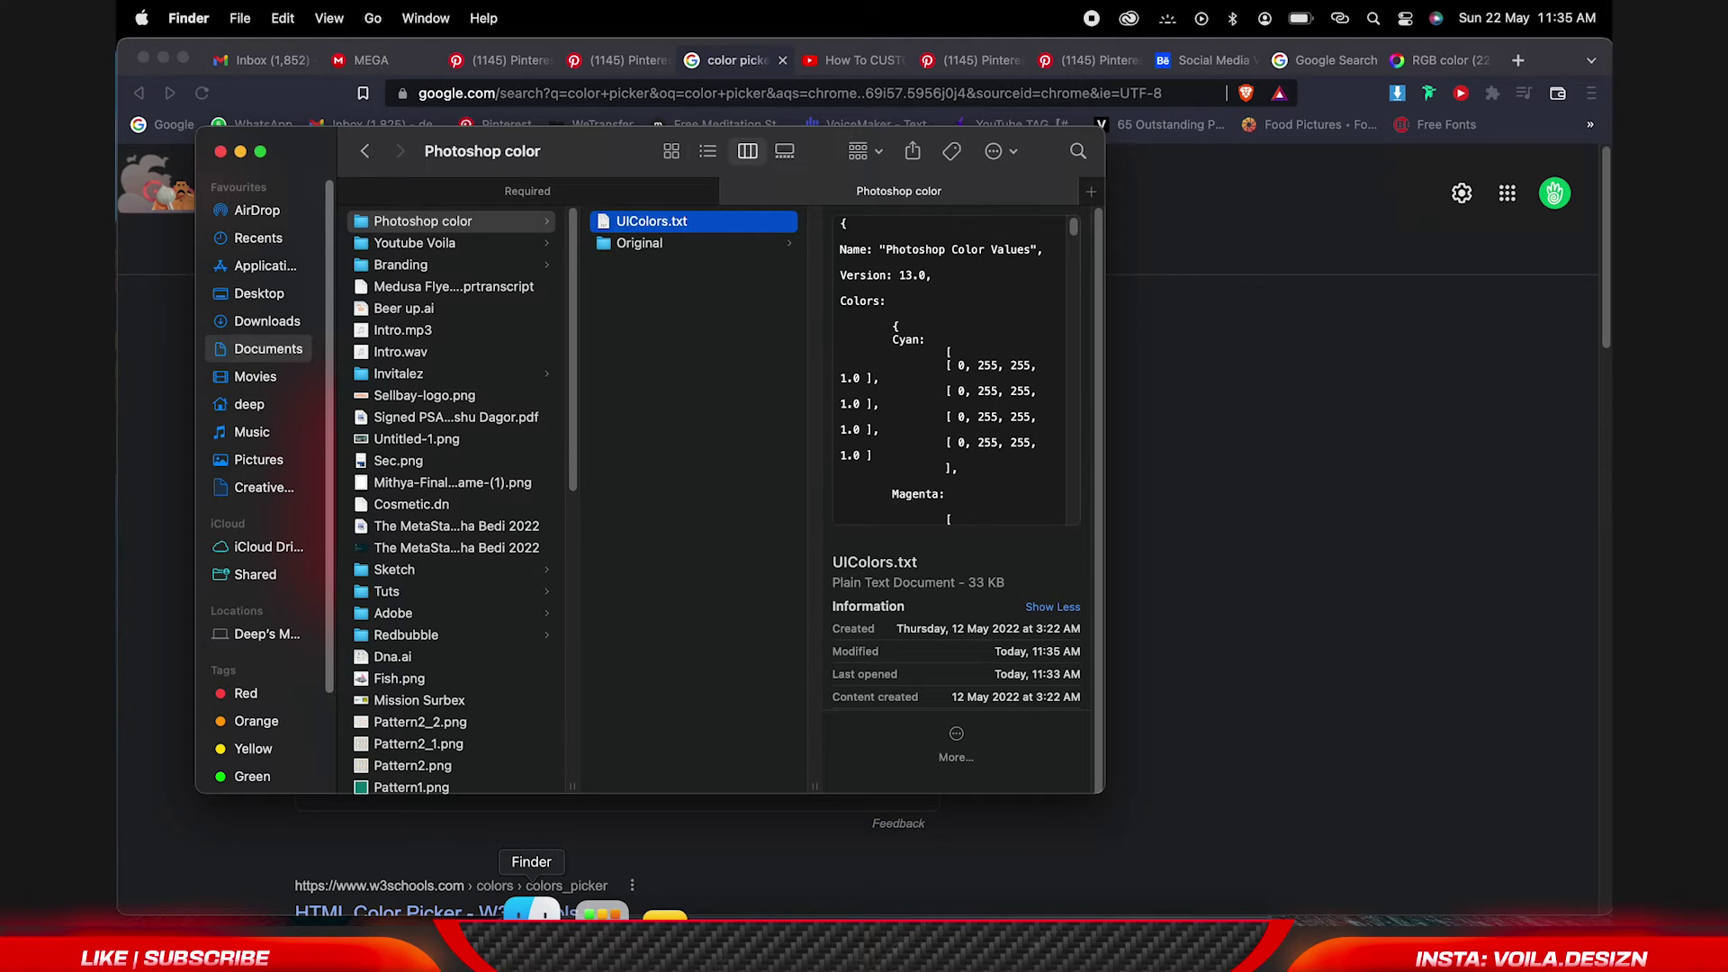
# Open Applications in a new Finder tab and close the old Required tab.
pyautogui.rightClick(265, 272)
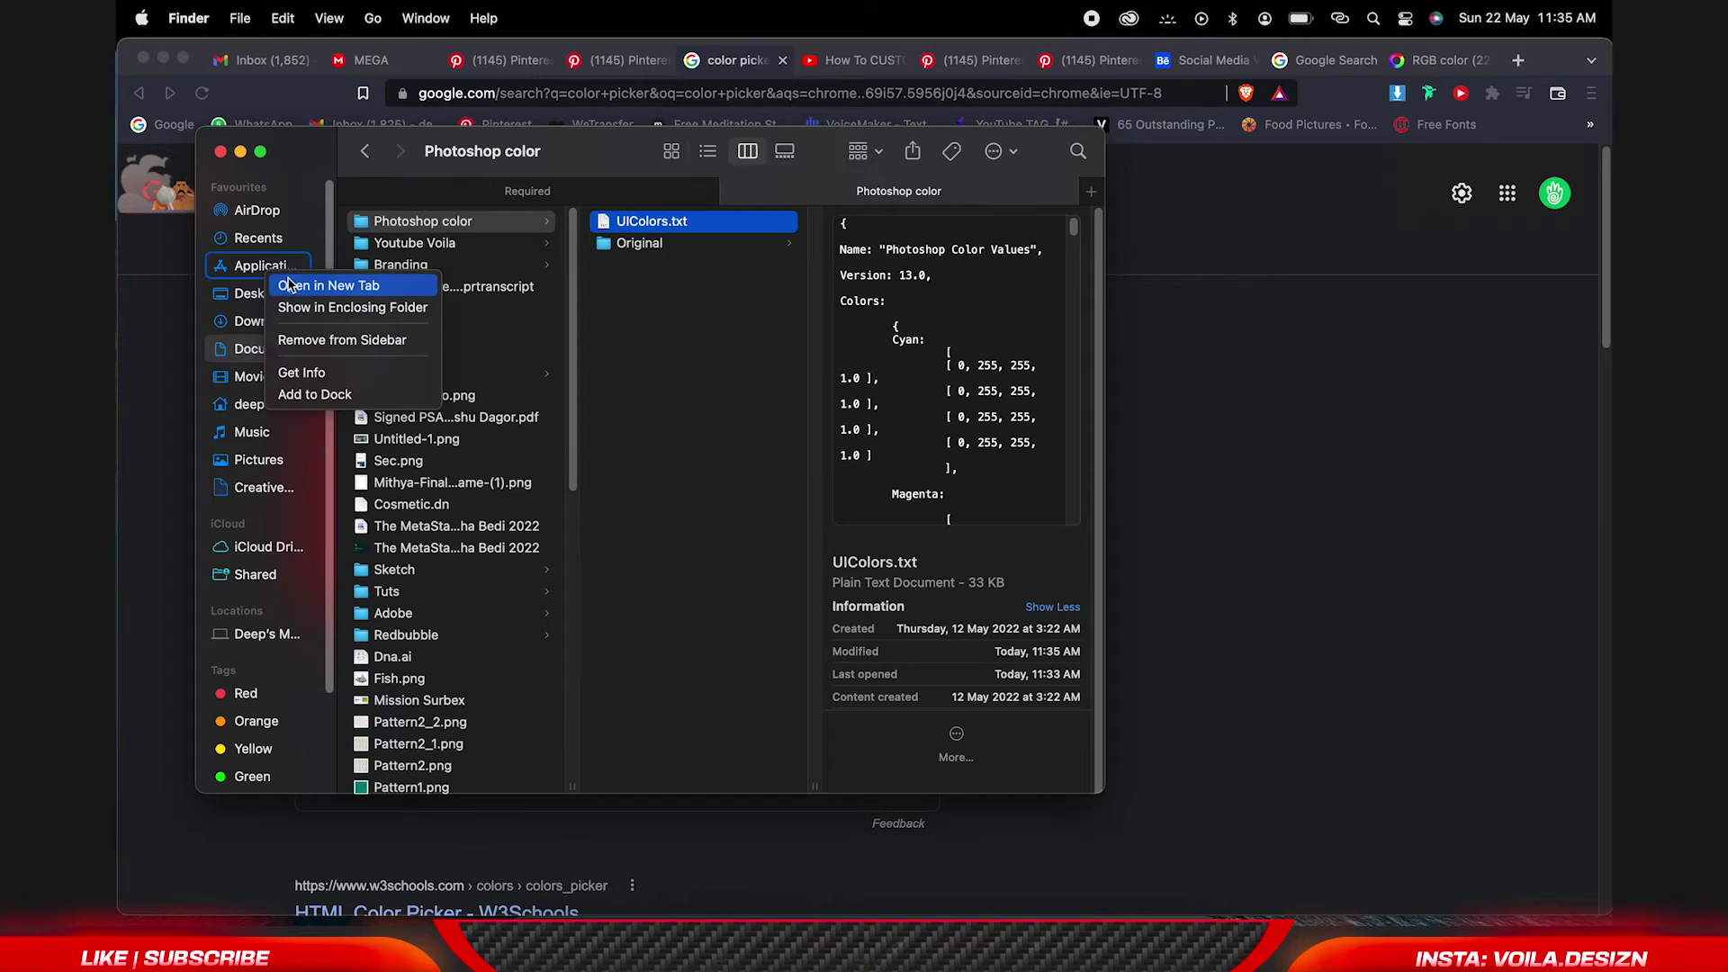
pyautogui.click(297, 285)
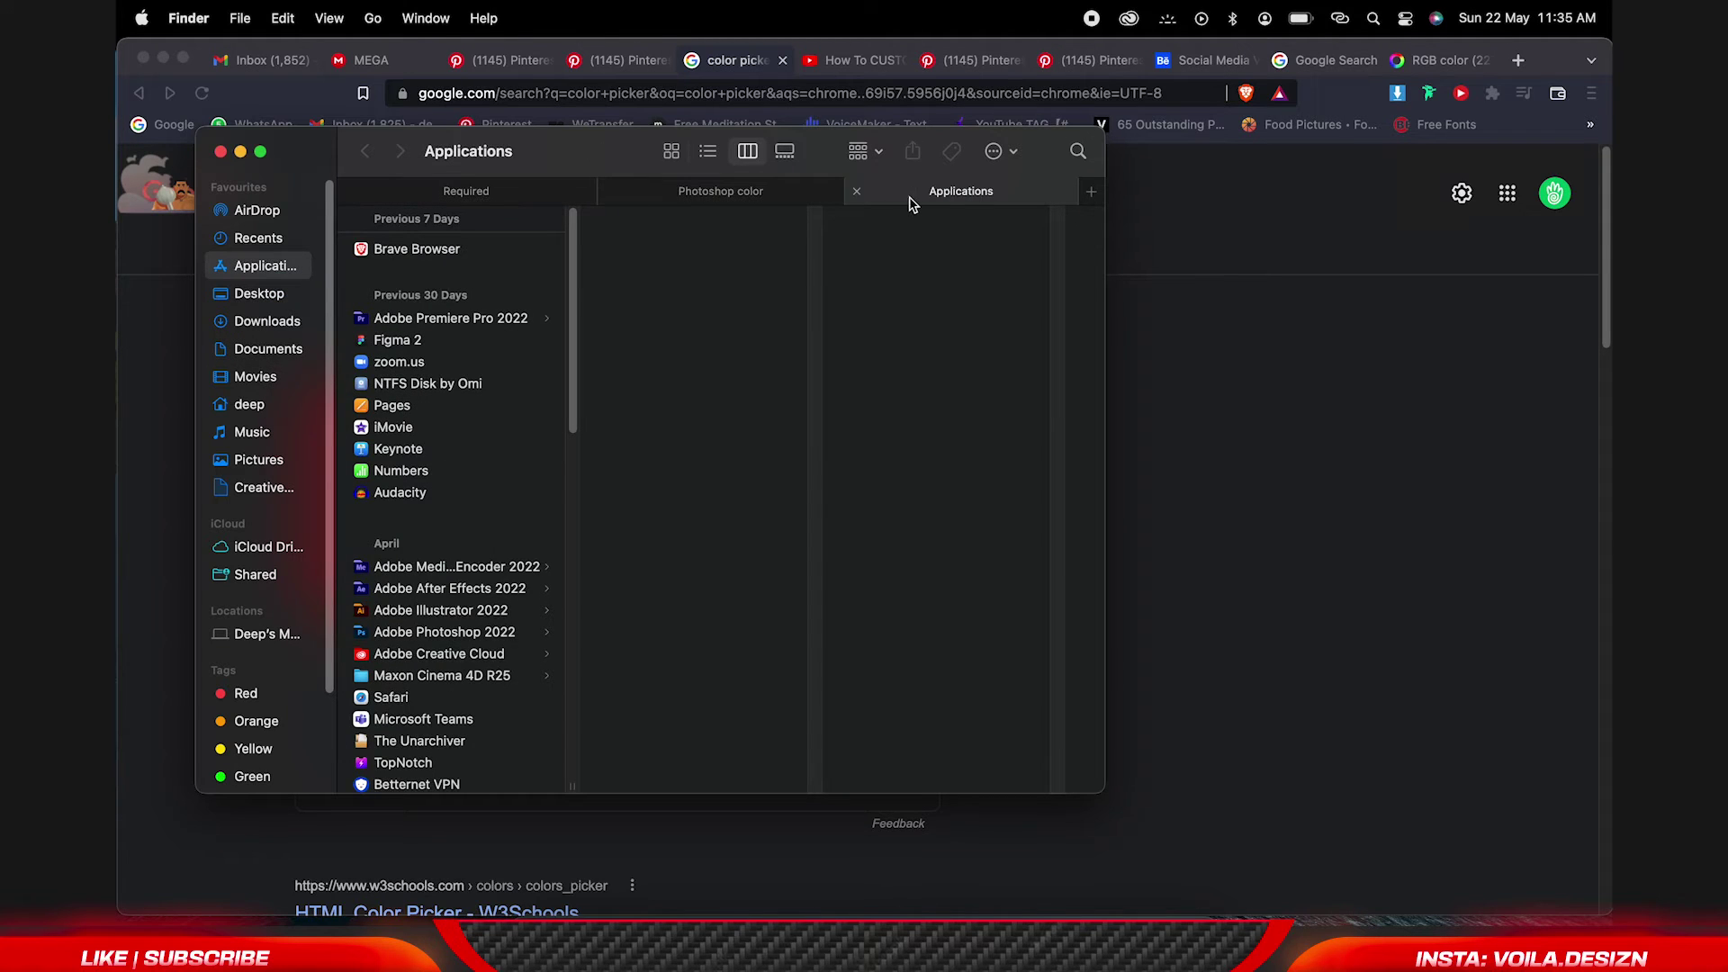
pyautogui.click(785, 200)
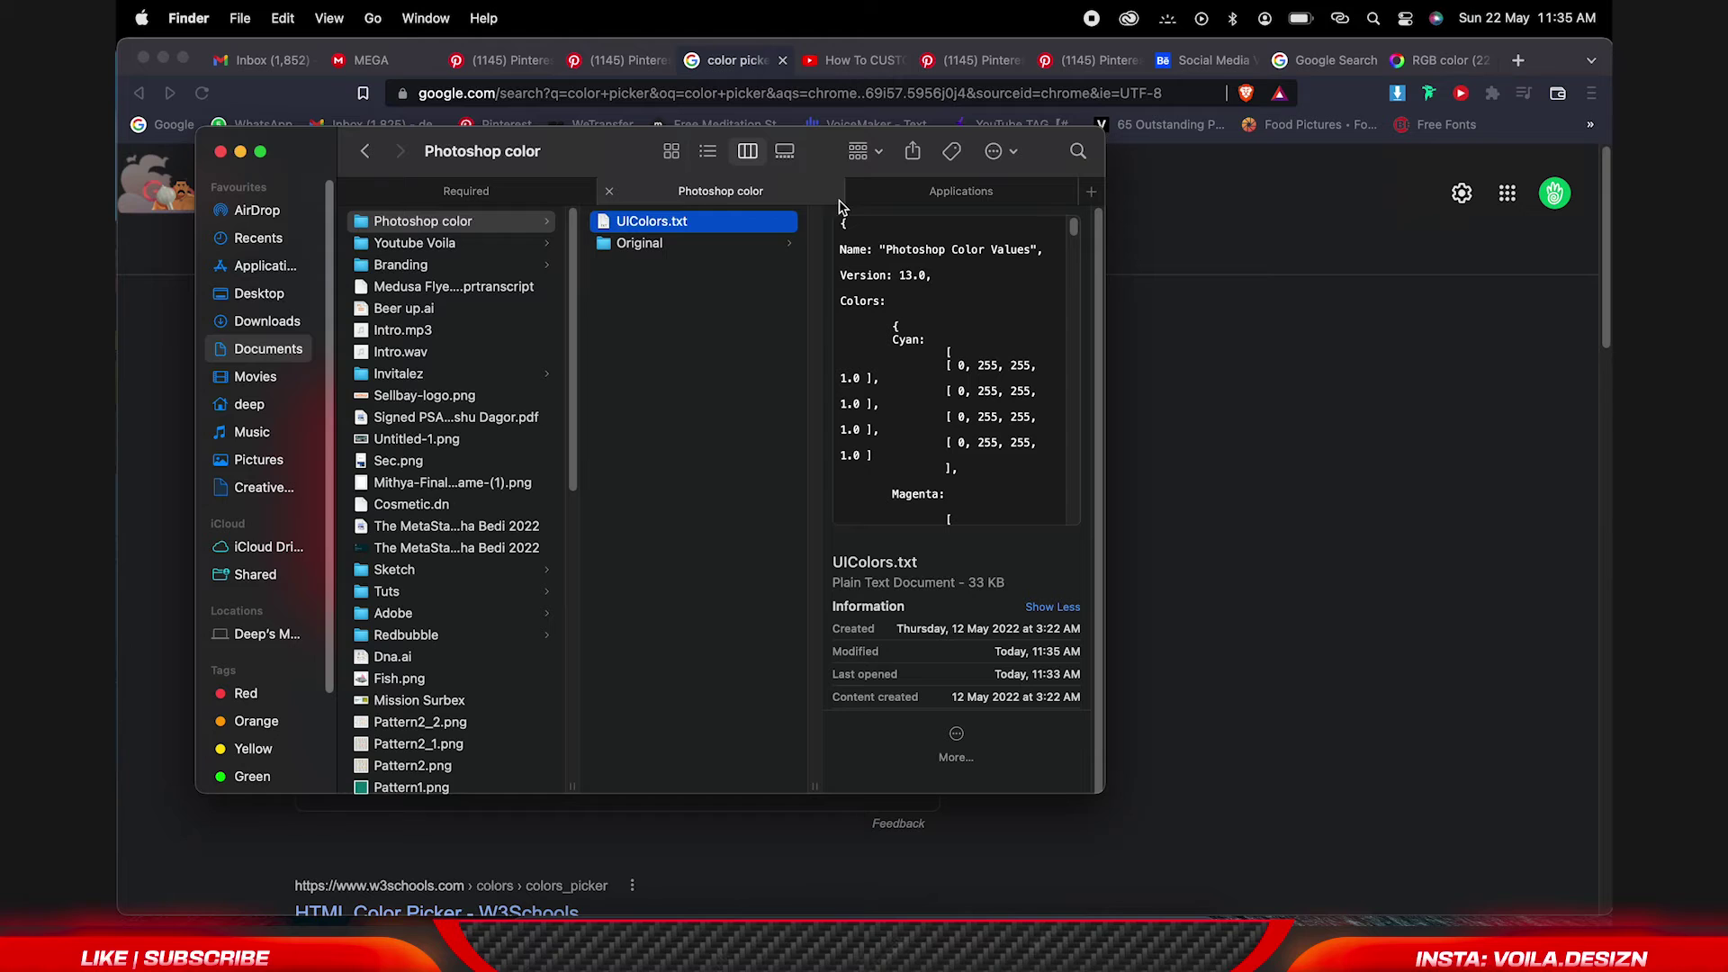
pyautogui.click(531, 200)
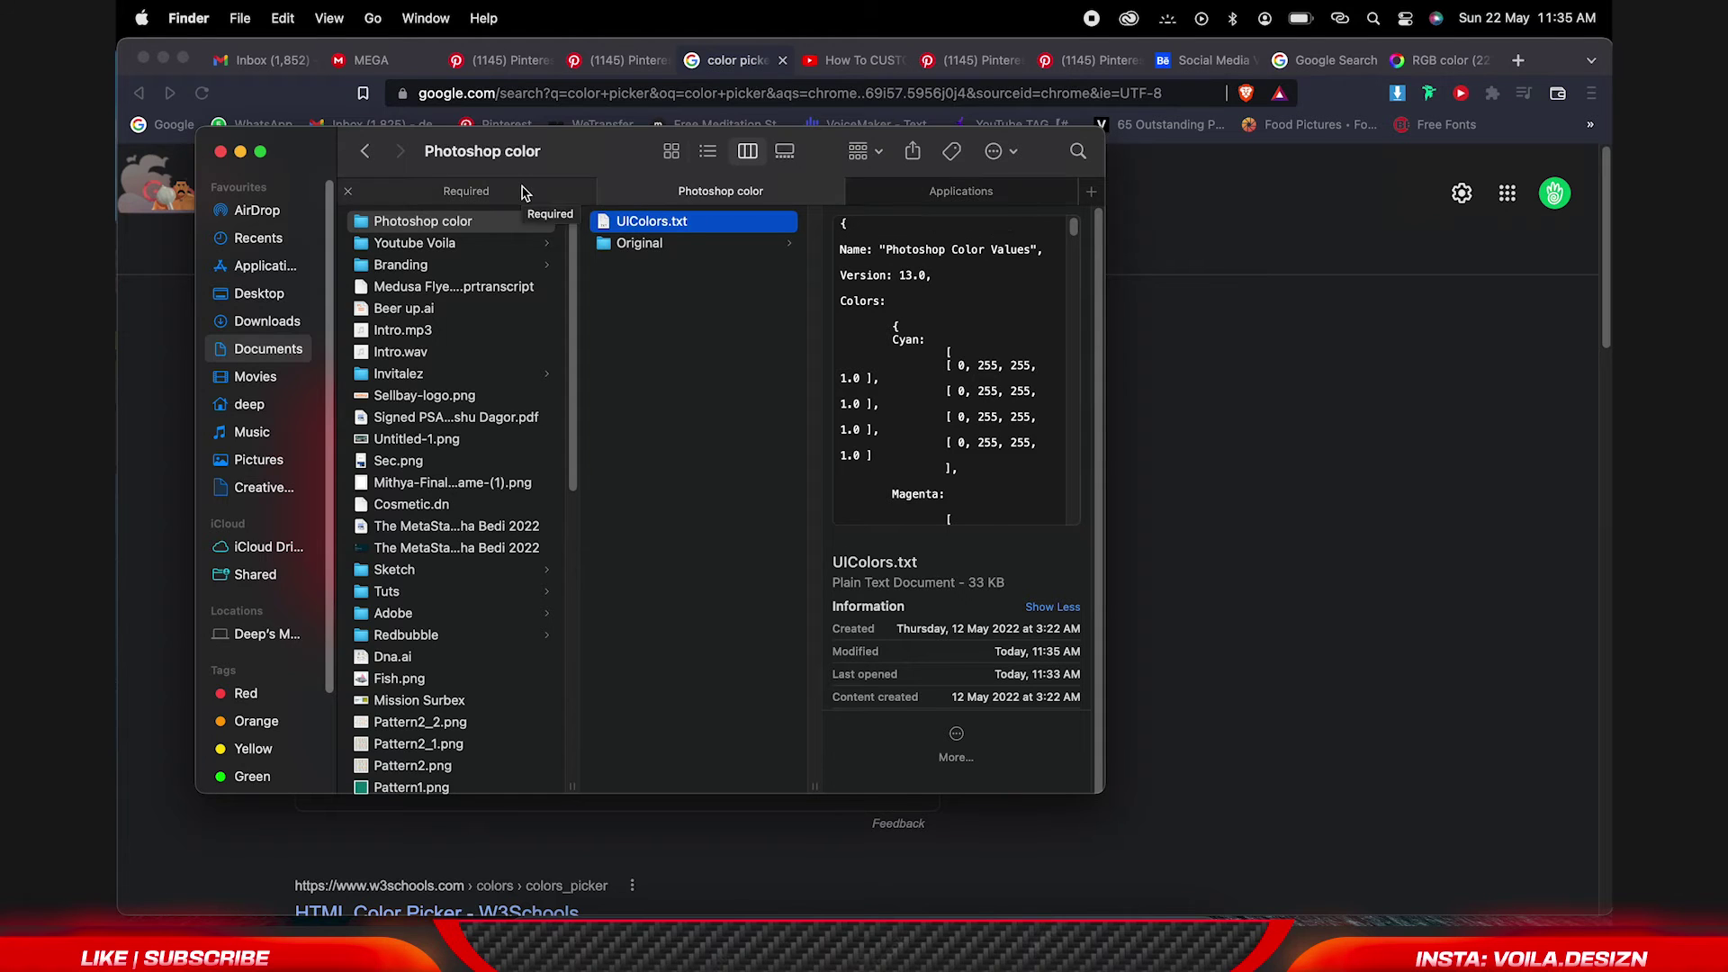
pyautogui.click(903, 194)
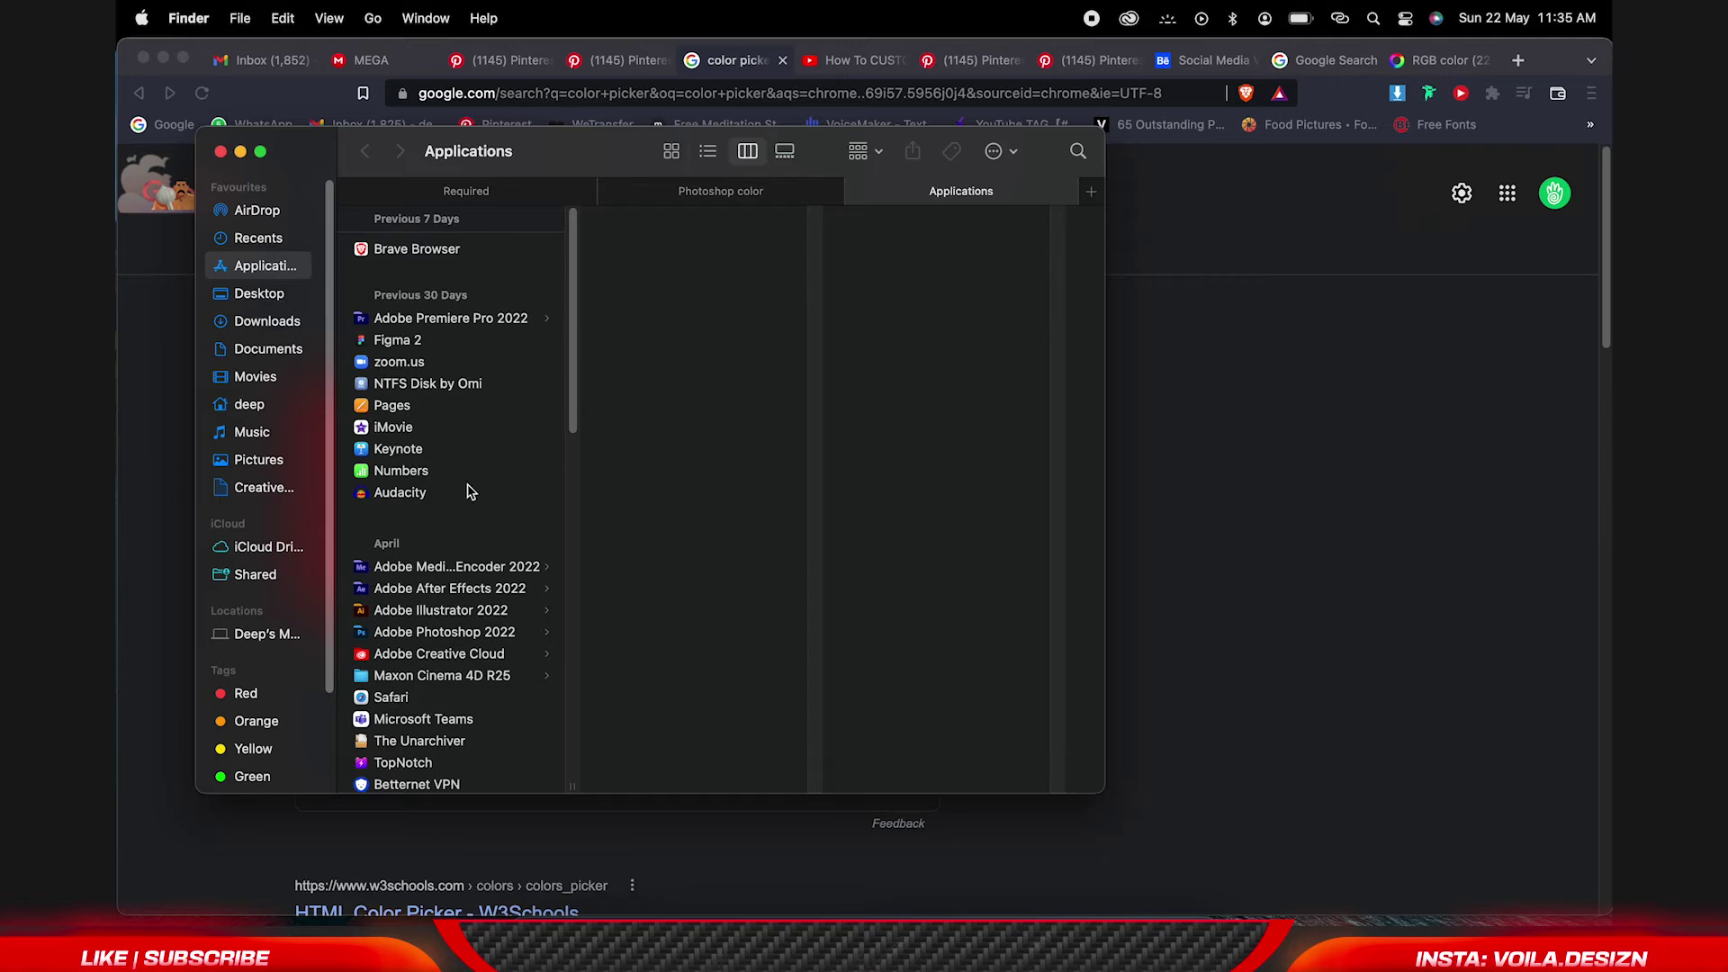
pyautogui.scroll(-4, 459, 540)
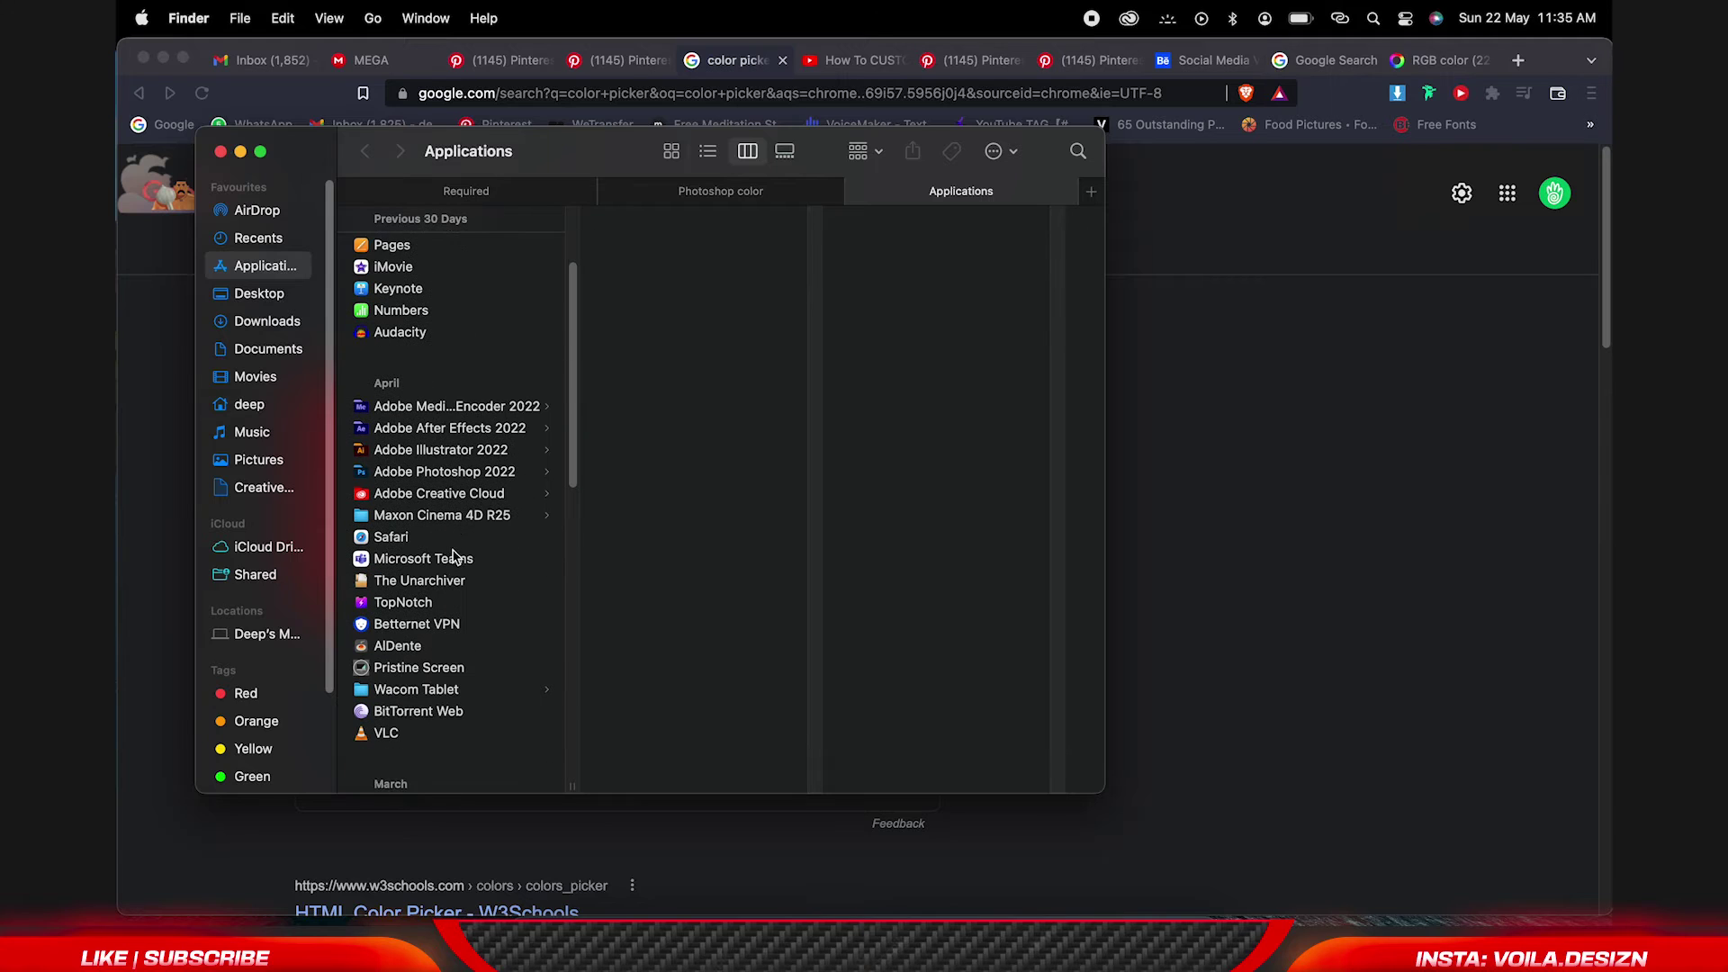
pyautogui.click(348, 191)
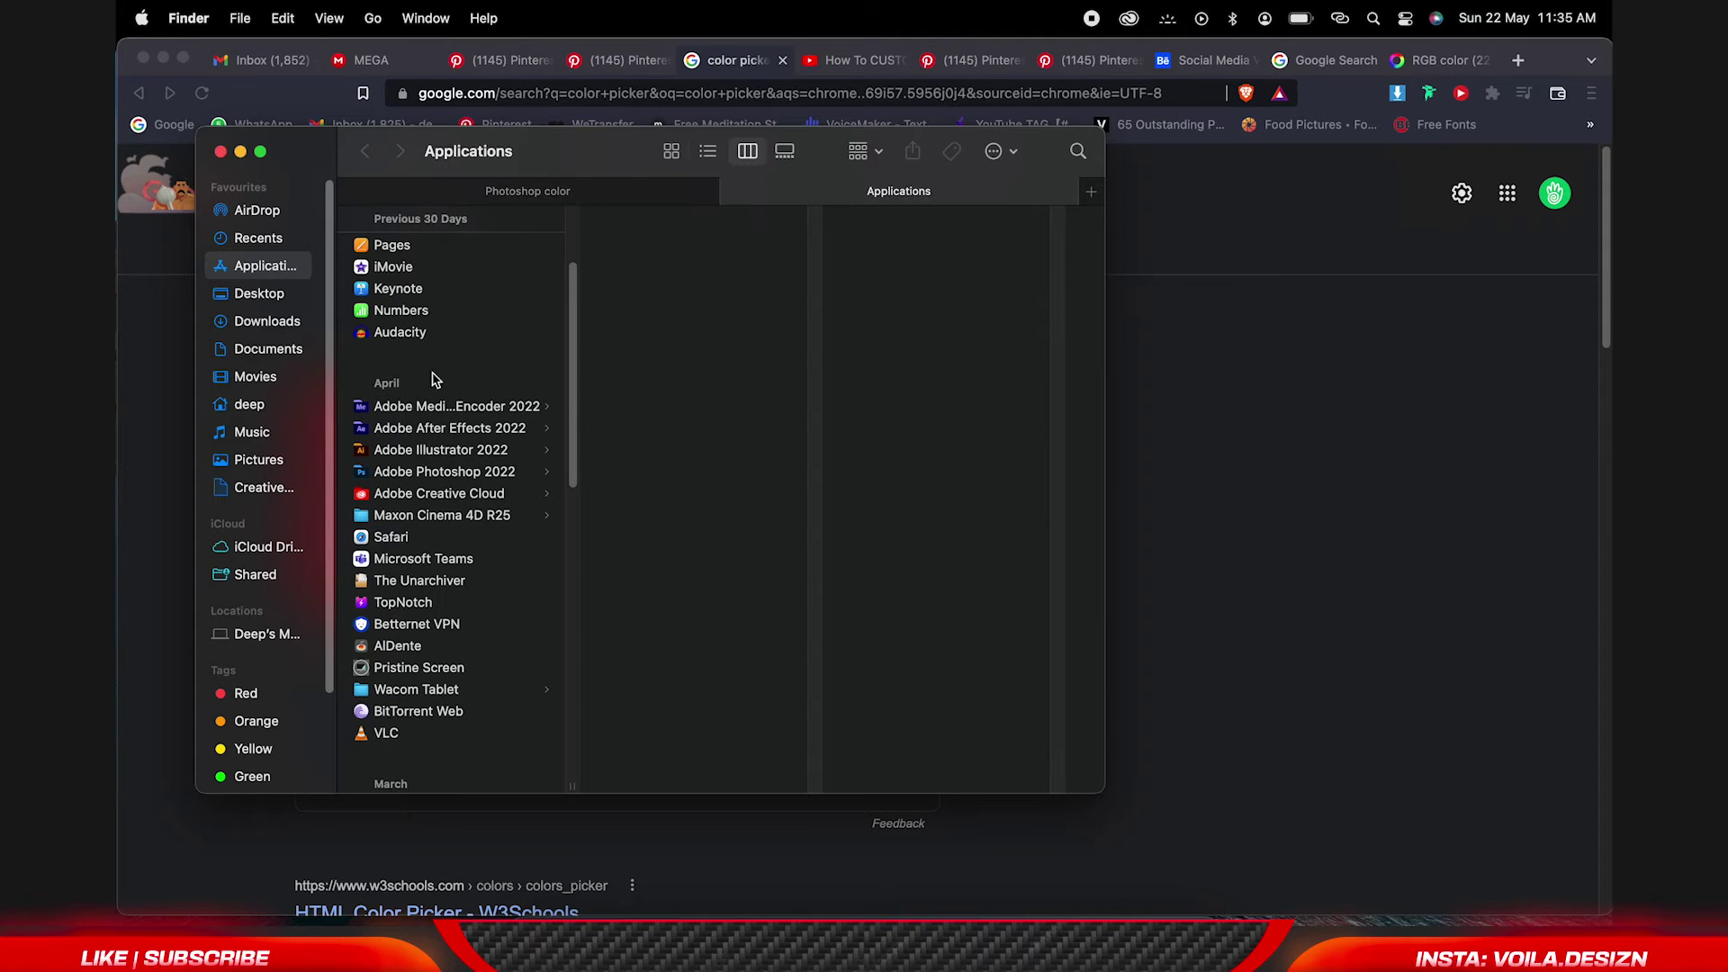
# Open the Adobe Photoshop 2022 folder and bring up the app's context menu.
pyautogui.click(459, 474)
pyautogui.click(667, 320)
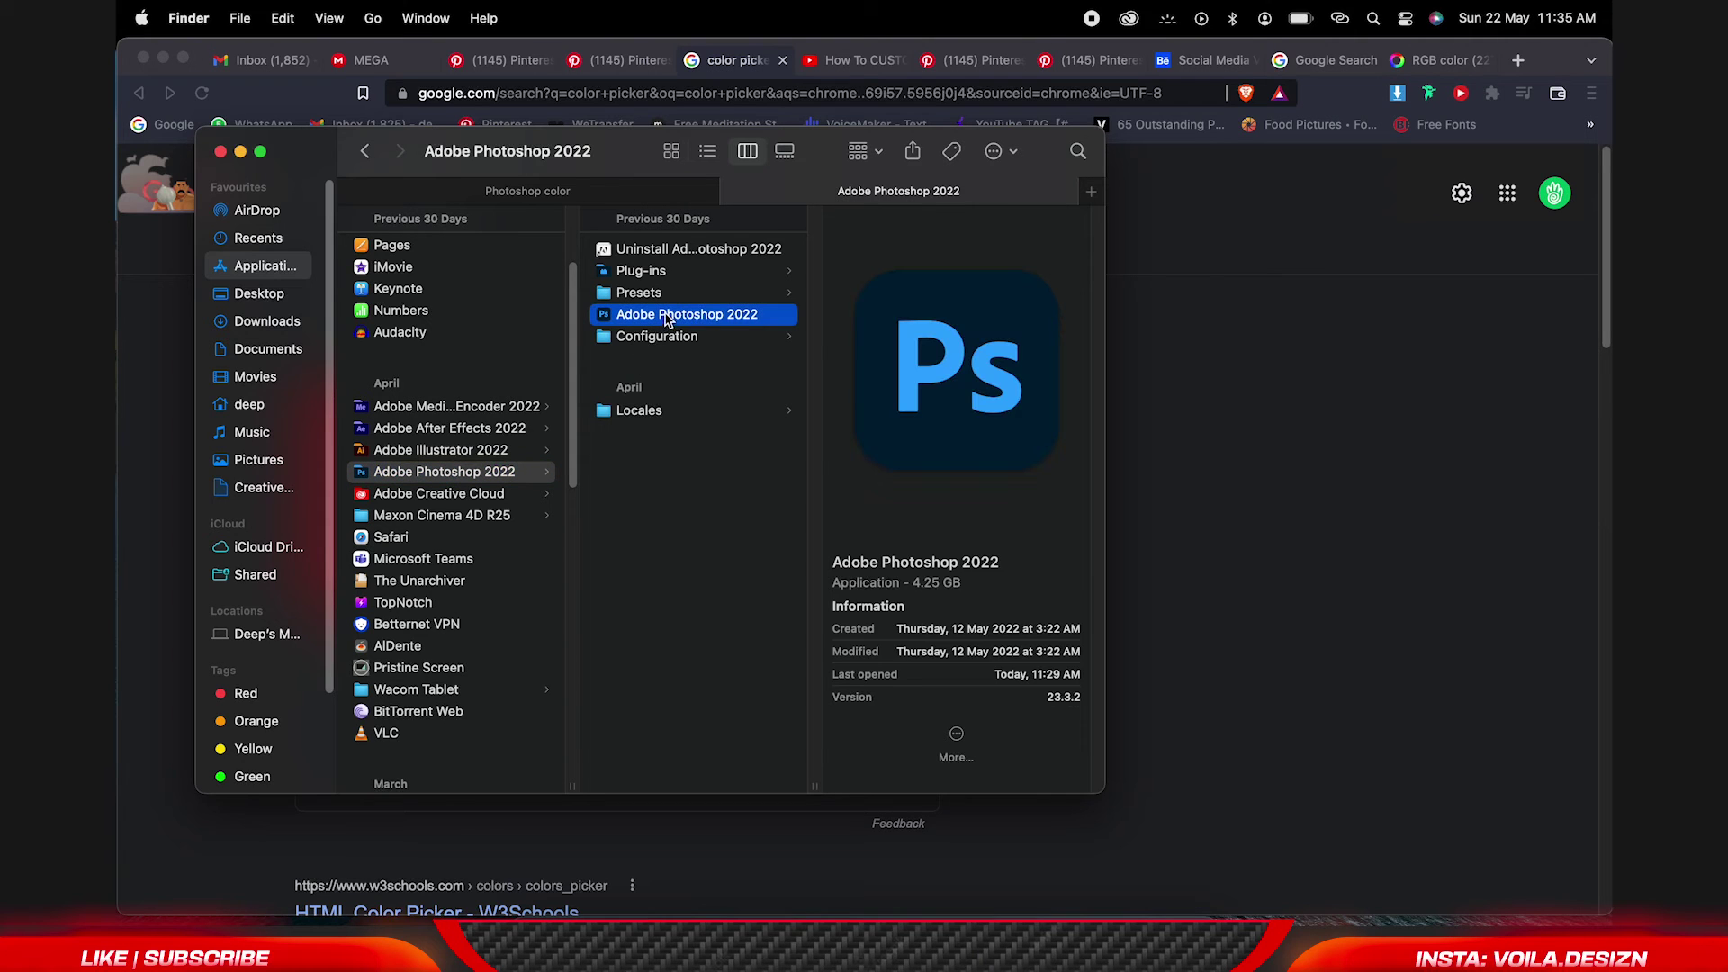
pyautogui.rightClick(744, 322)
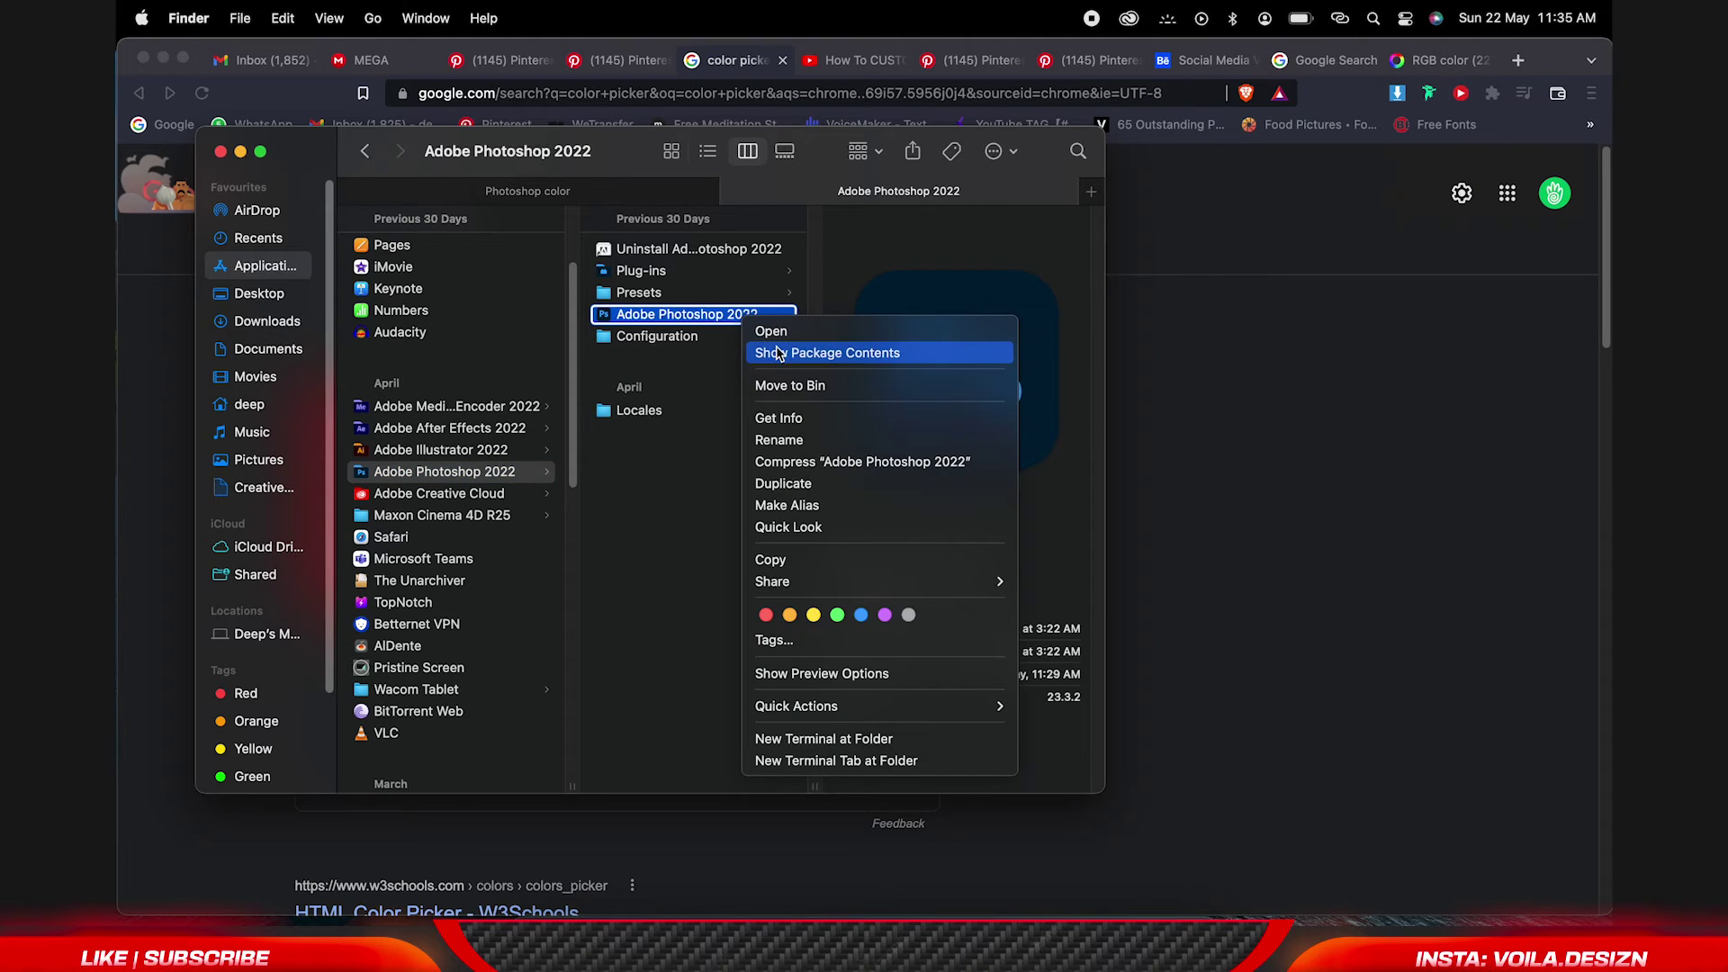
# Open the Photoshop package's Contents > Required folder.
pyautogui.click(779, 354)
pyautogui.click(432, 227)
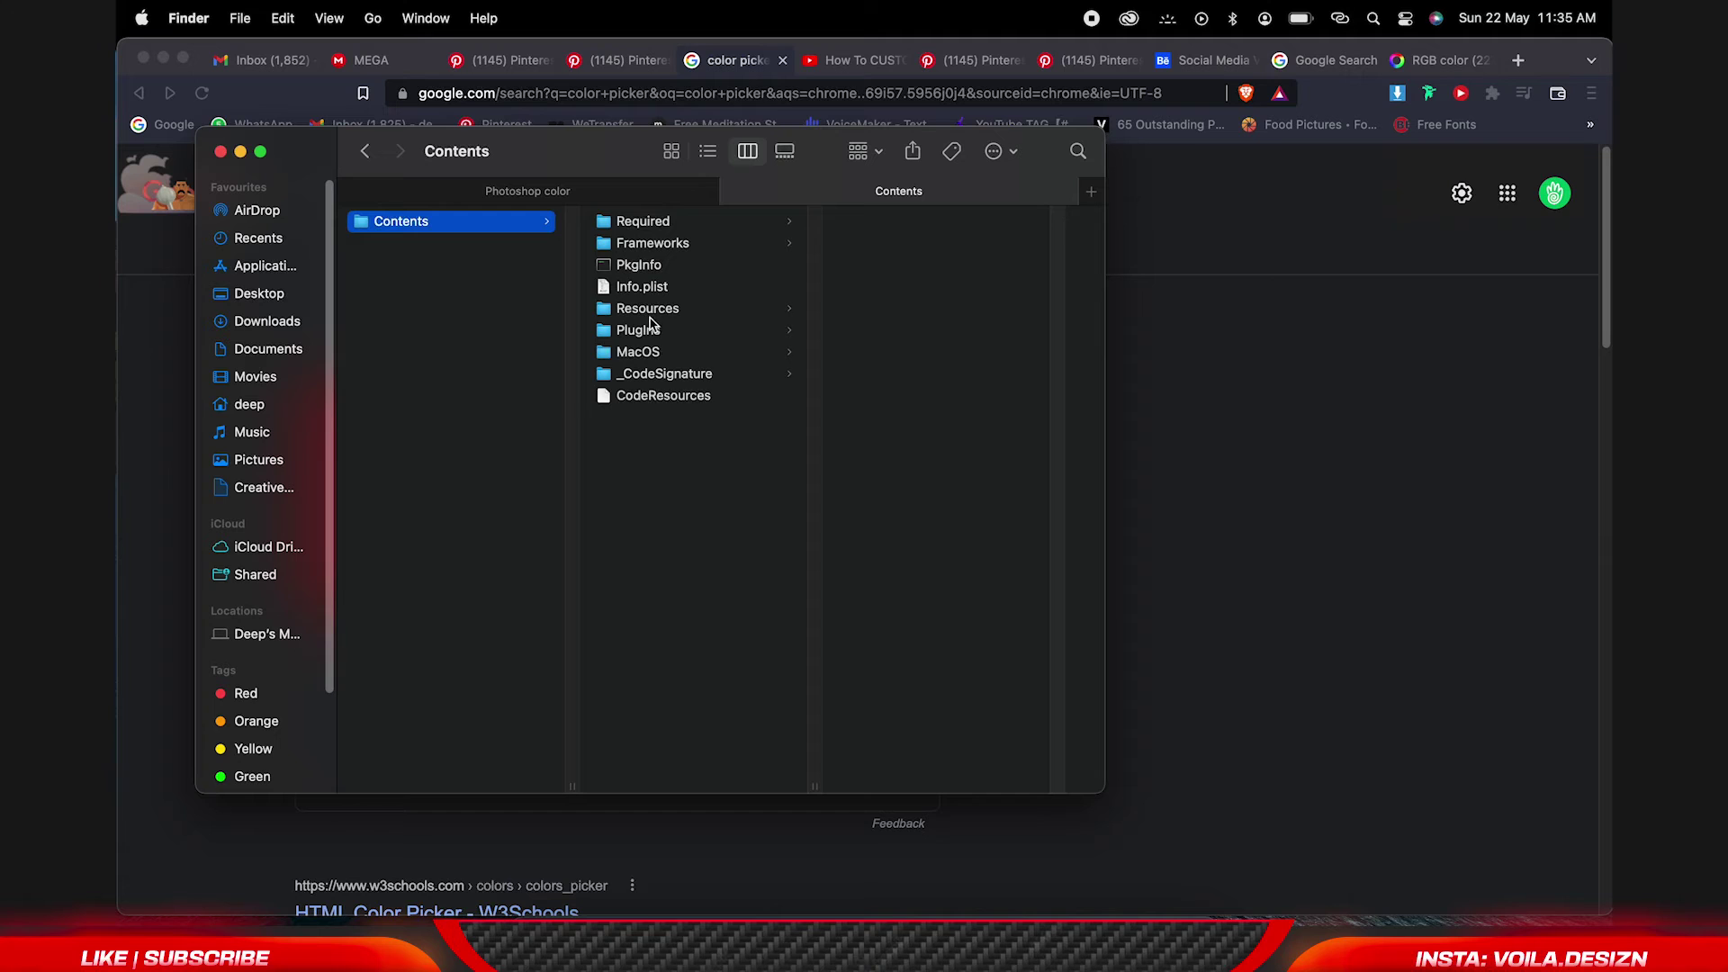
pyautogui.click(654, 222)
pyautogui.moveTo(565, 151); pyautogui.dragTo(877, 140)
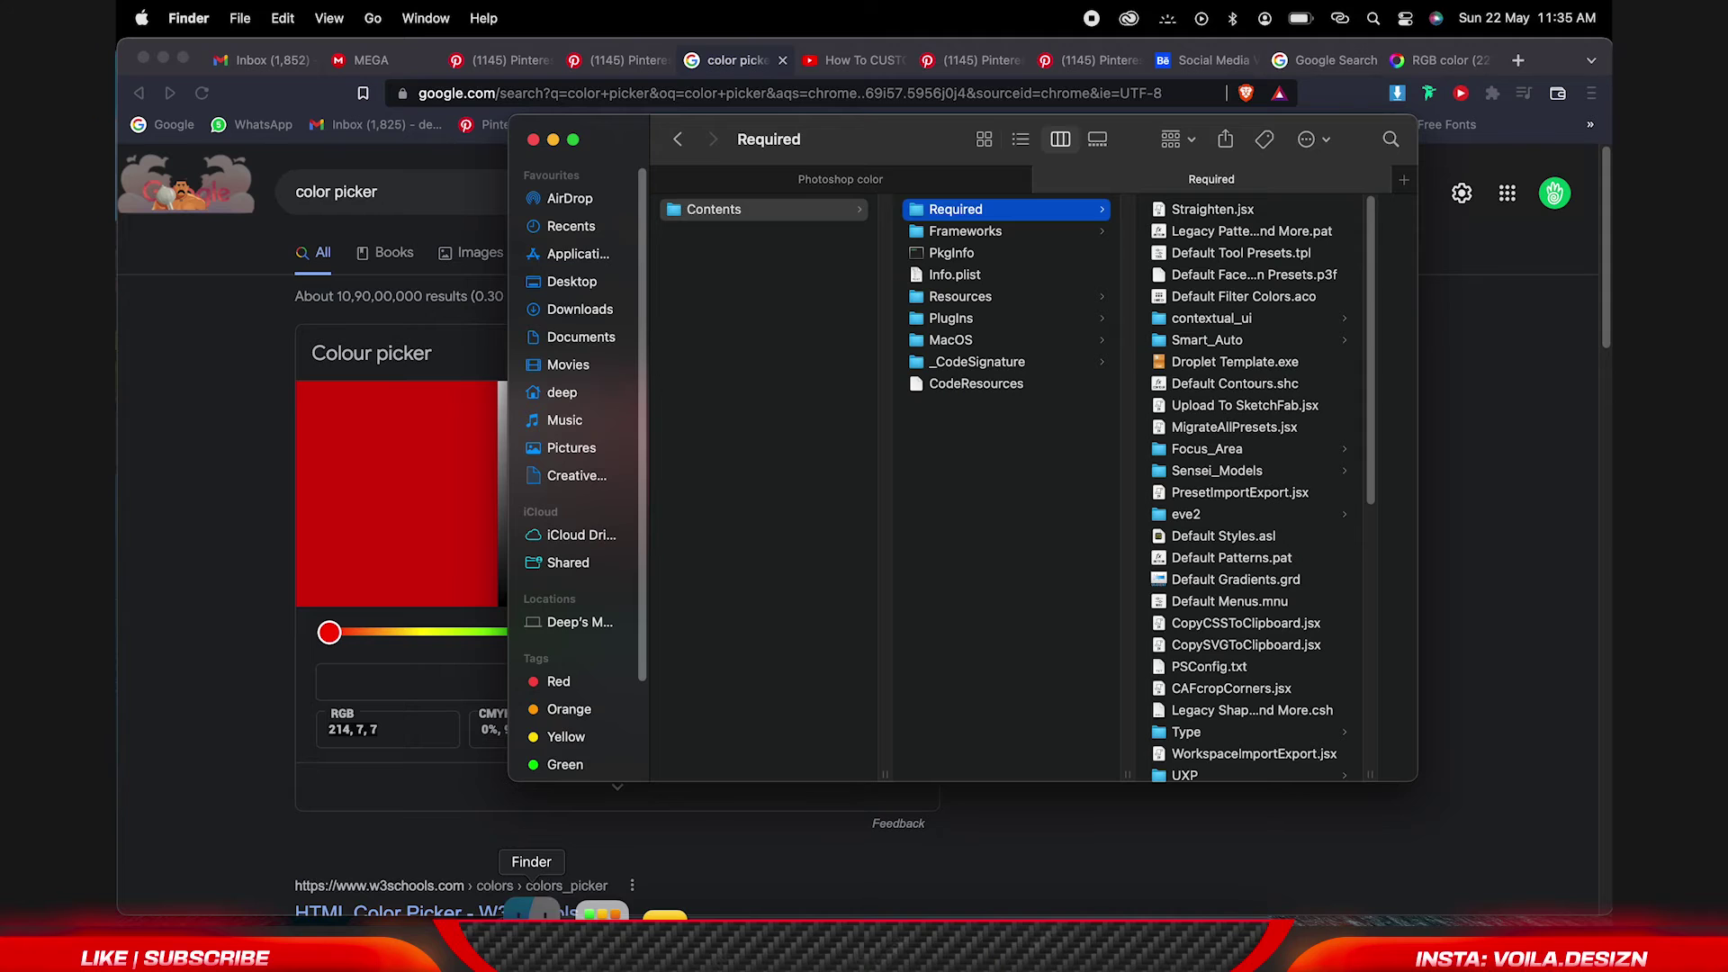
# Replace Required's UIColors.txt with the edited copy, authorising with the password, then relaunch Photoshop.
pyautogui.click(957, 179)
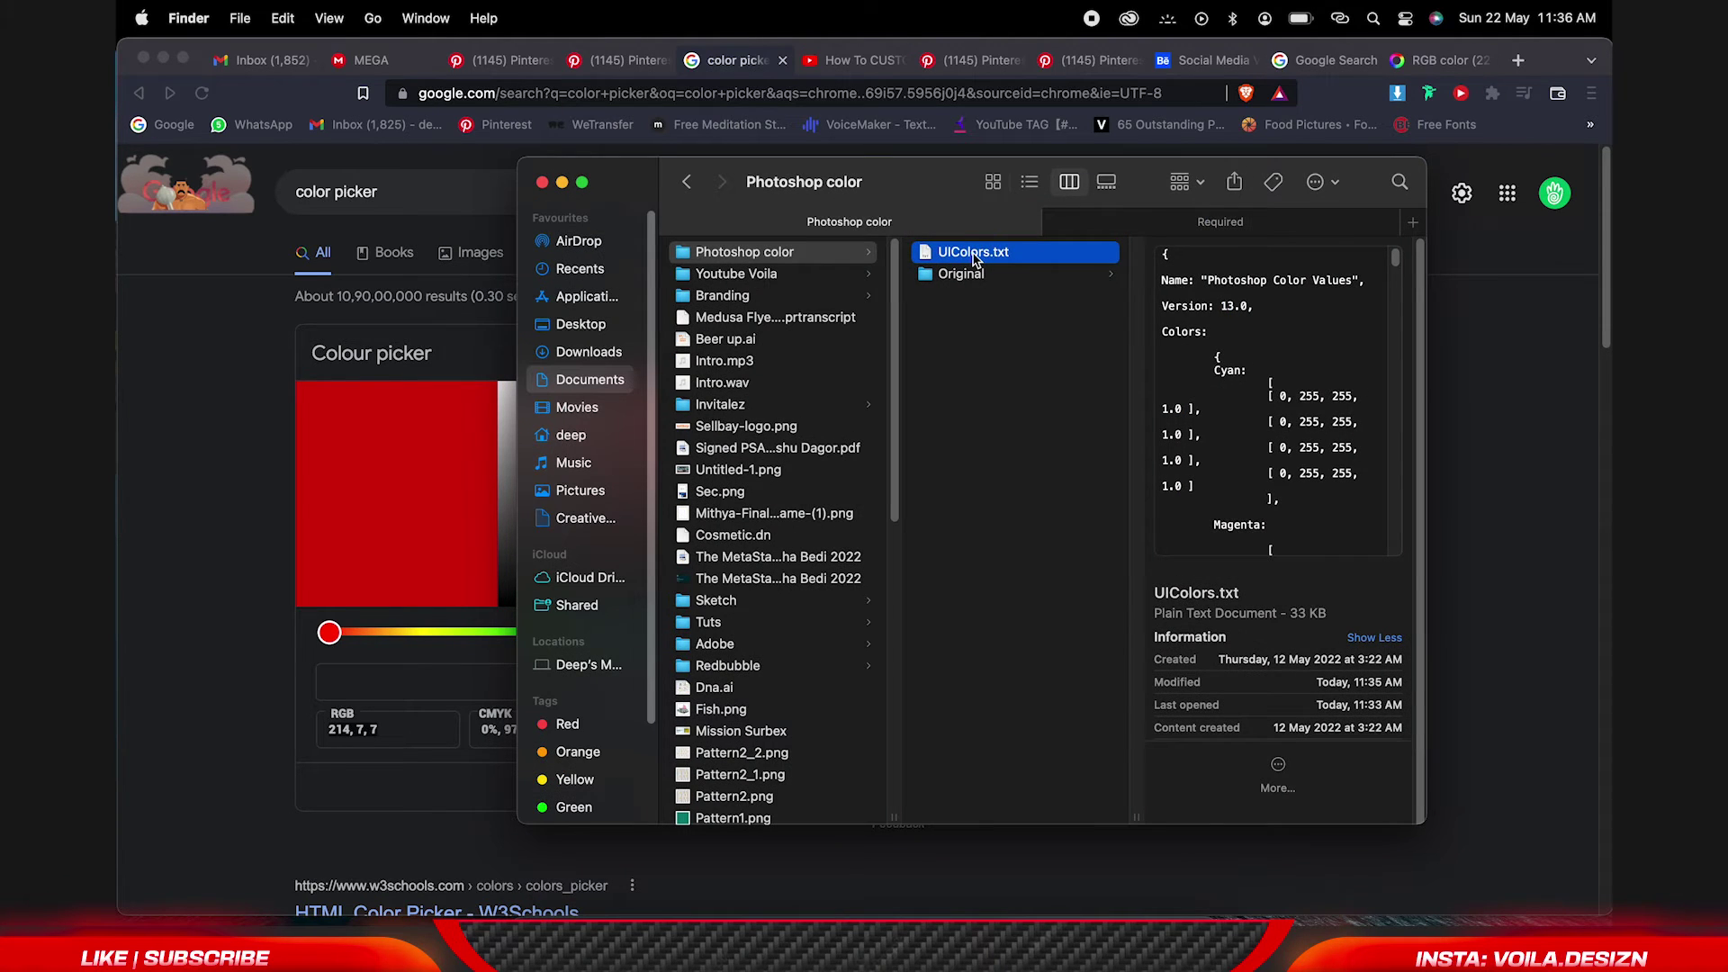
pyautogui.moveTo(975, 258); pyautogui.dragTo(1217, 432)
pyautogui.press('Return')
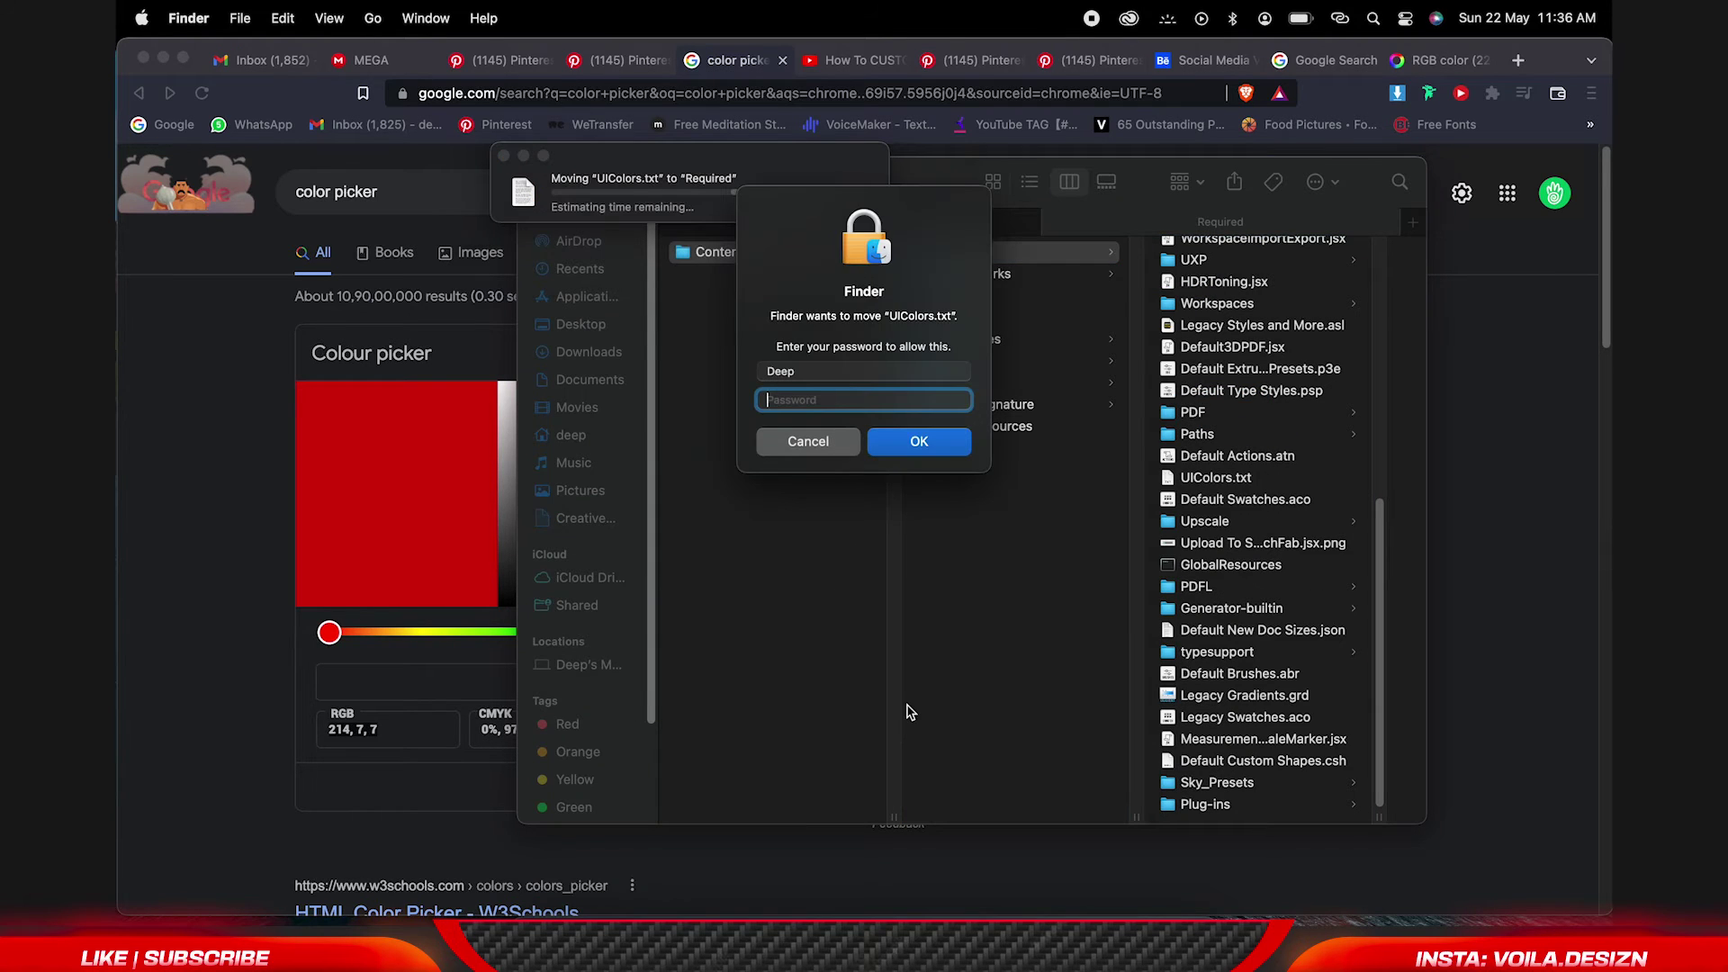
pyautogui.write('••••')
pyautogui.press('Return')
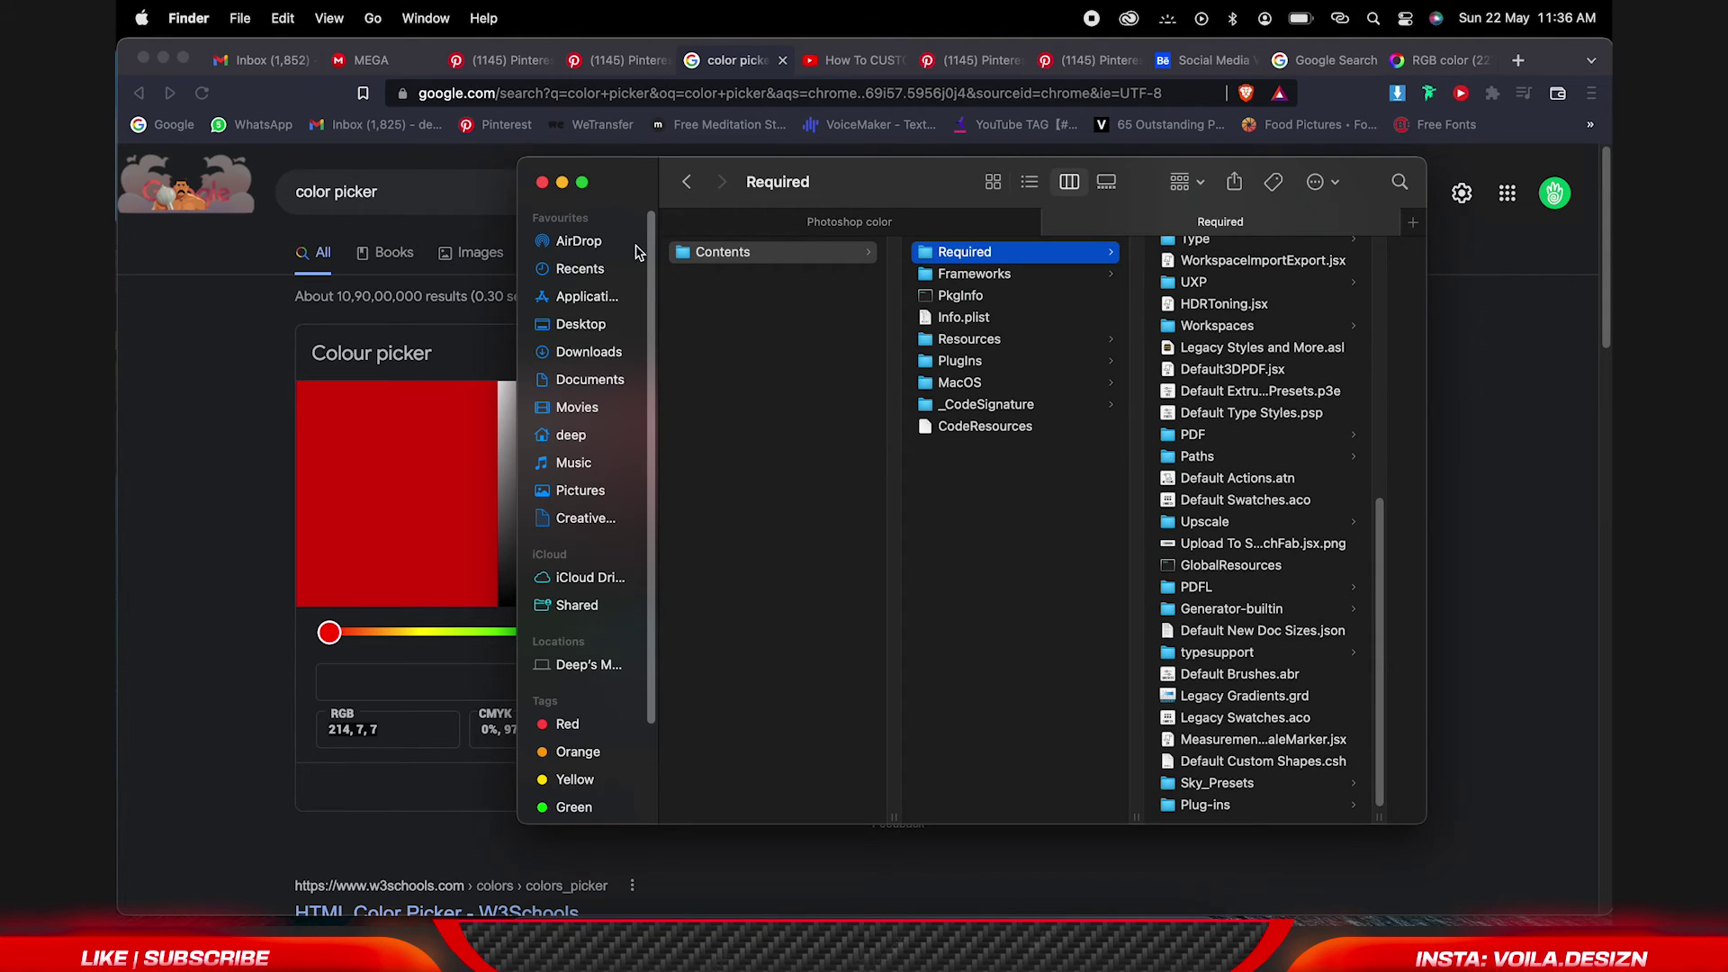
pyautogui.click(563, 182)
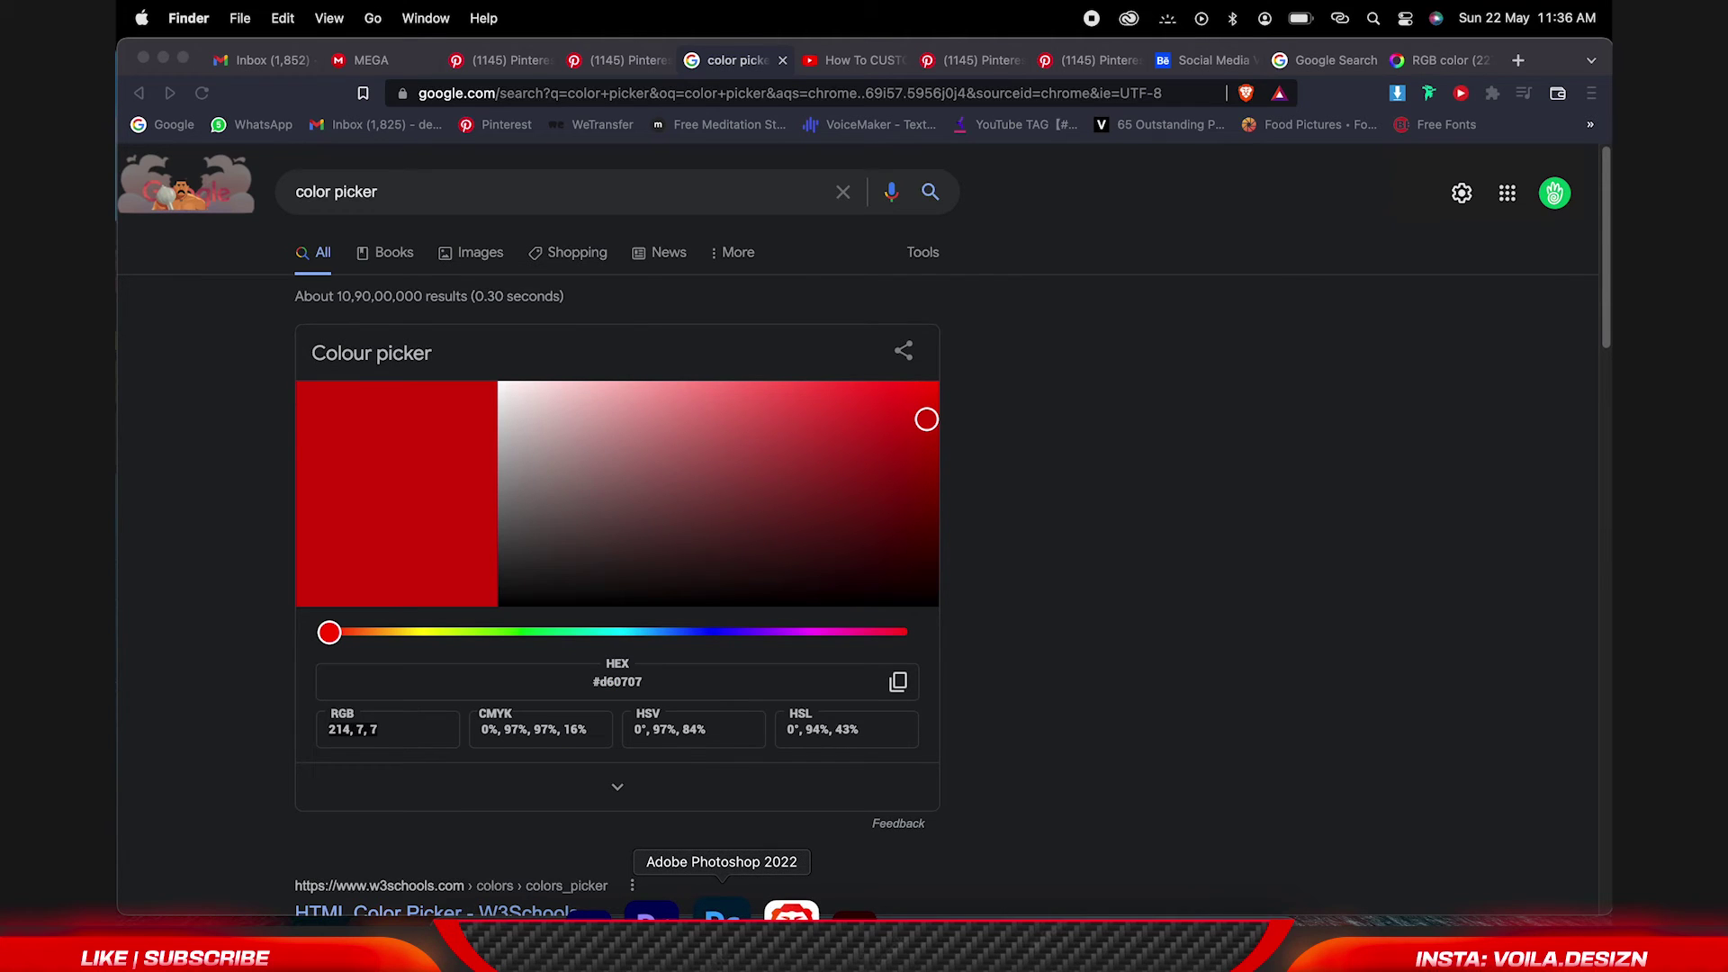
pyautogui.click(722, 914)
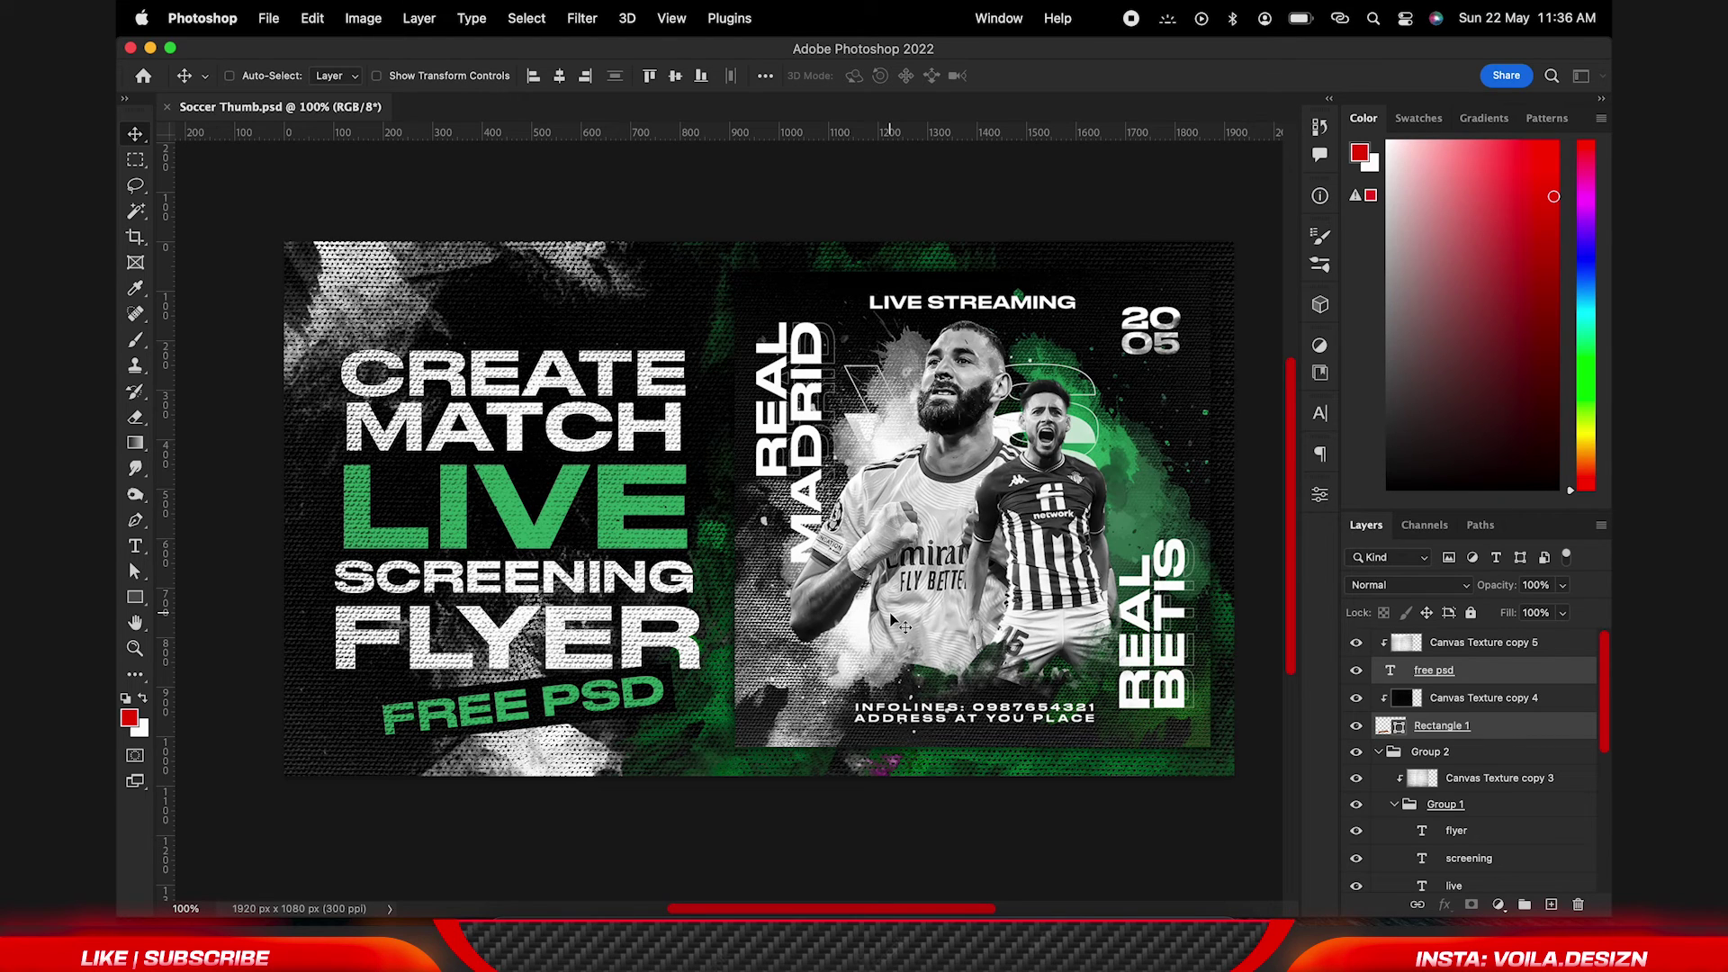
# Add a Hue/Saturation adjustment layer above Canvas Texture copy 5.
pyautogui.click(1527, 650)
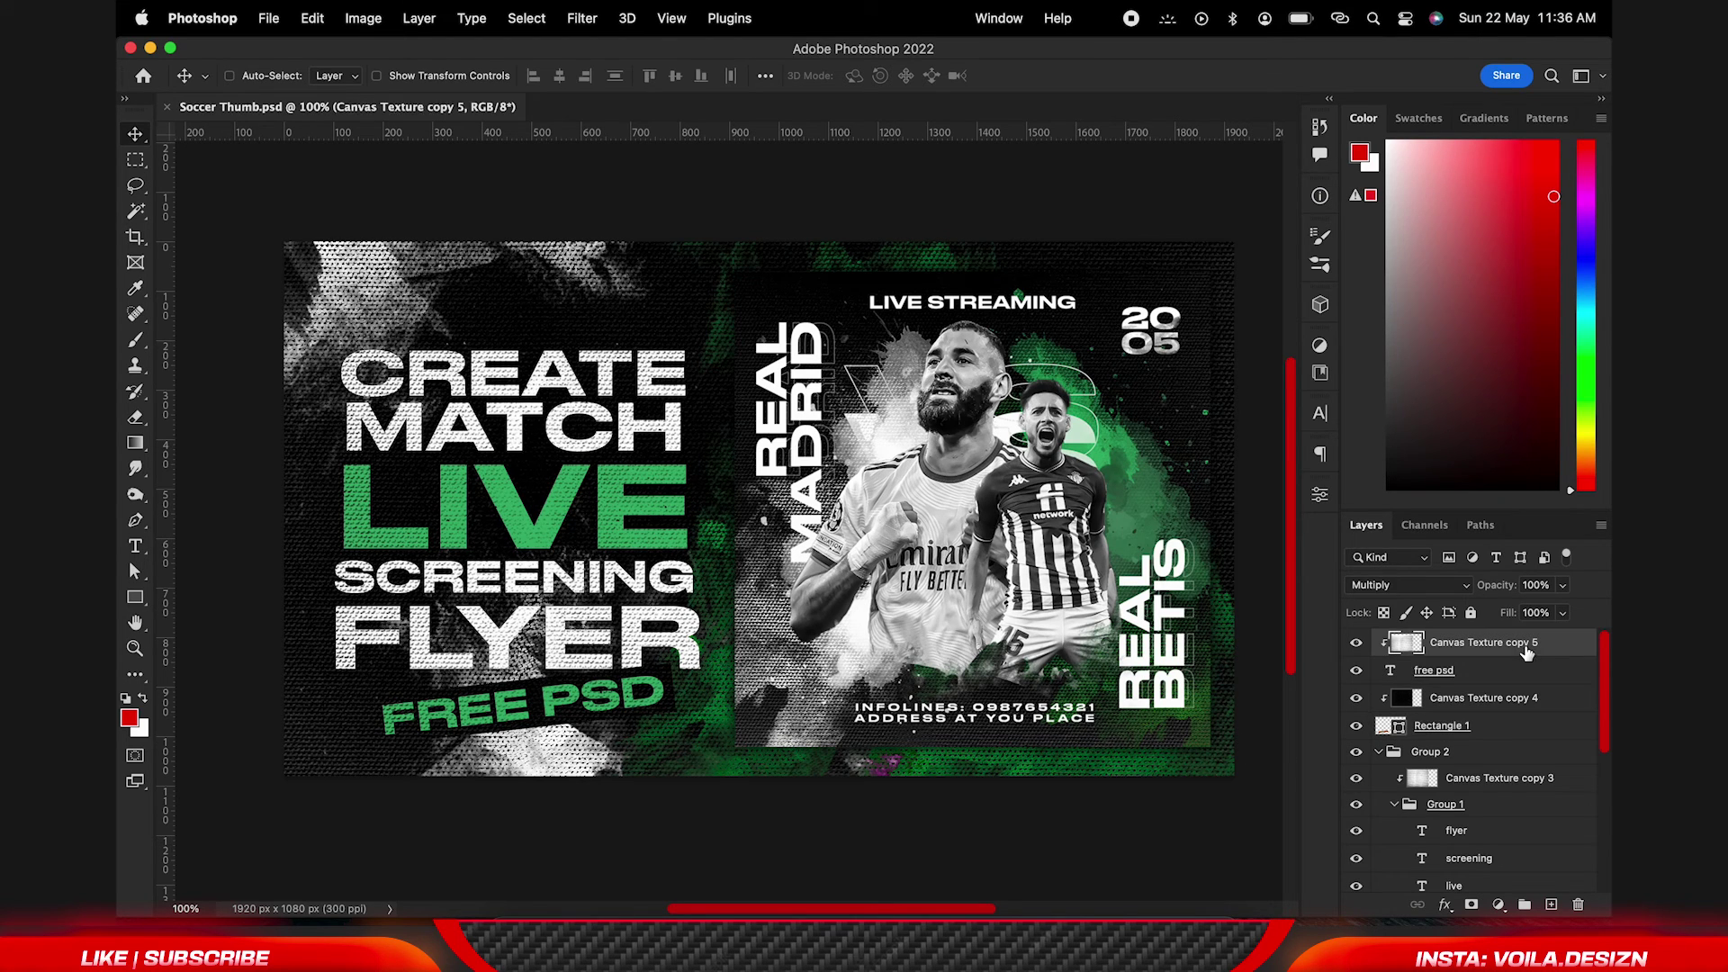
pyautogui.click(1499, 905)
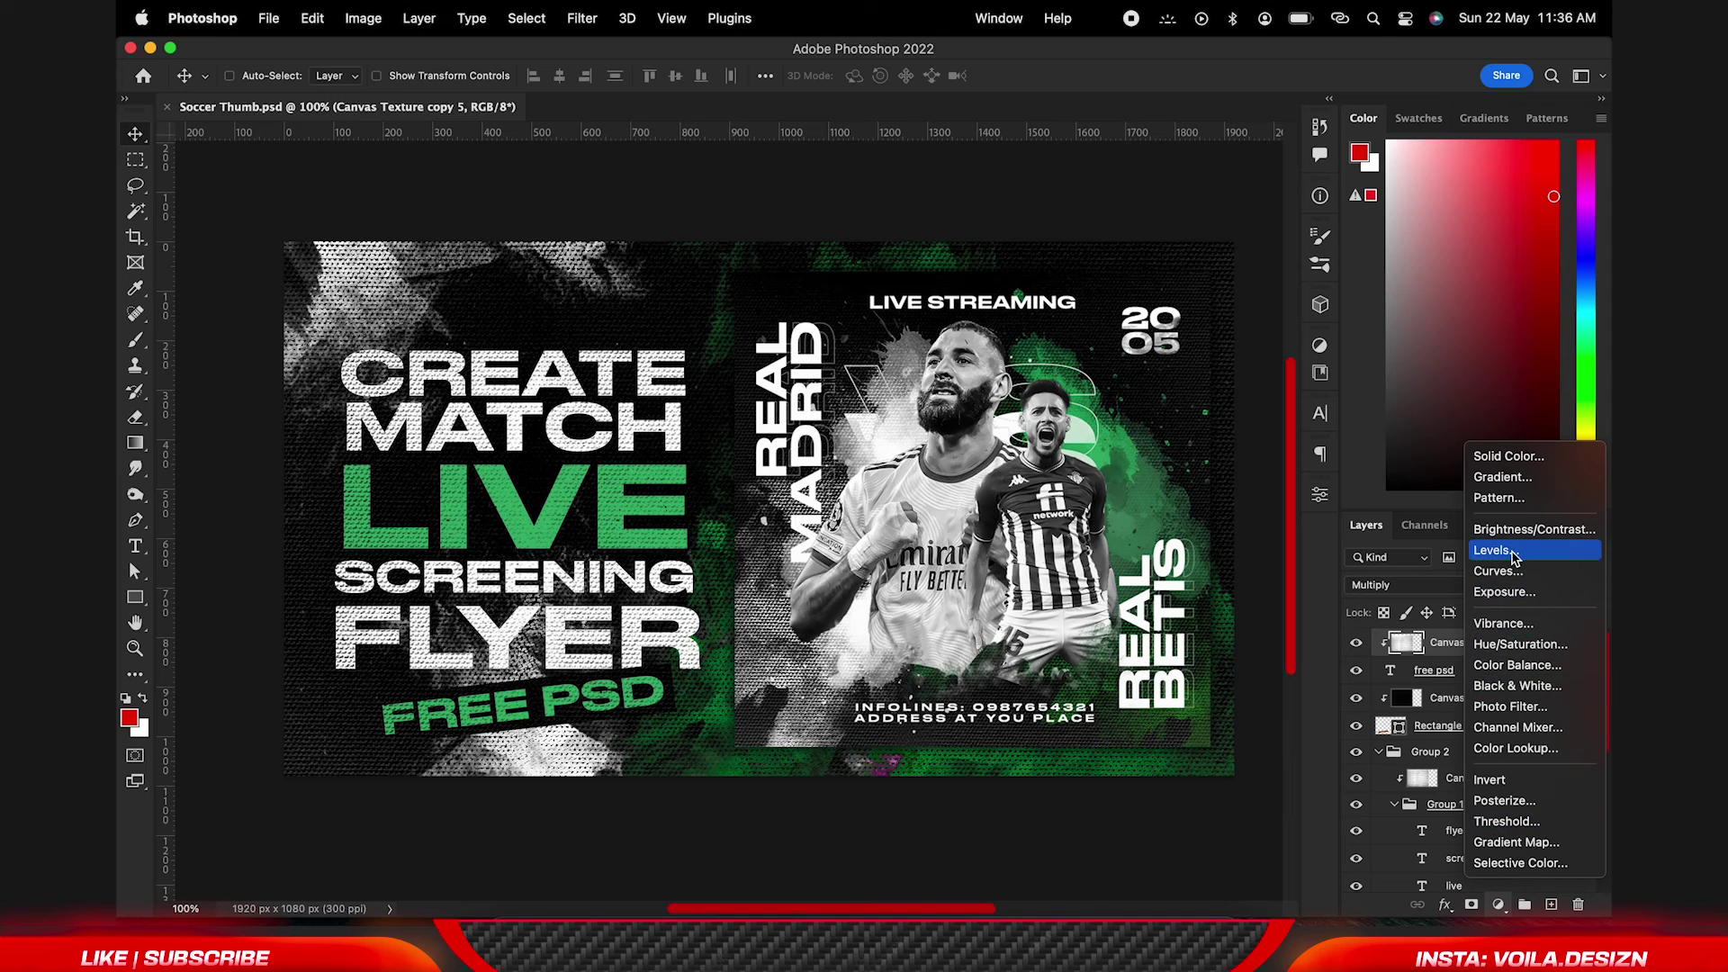
pyautogui.click(1540, 649)
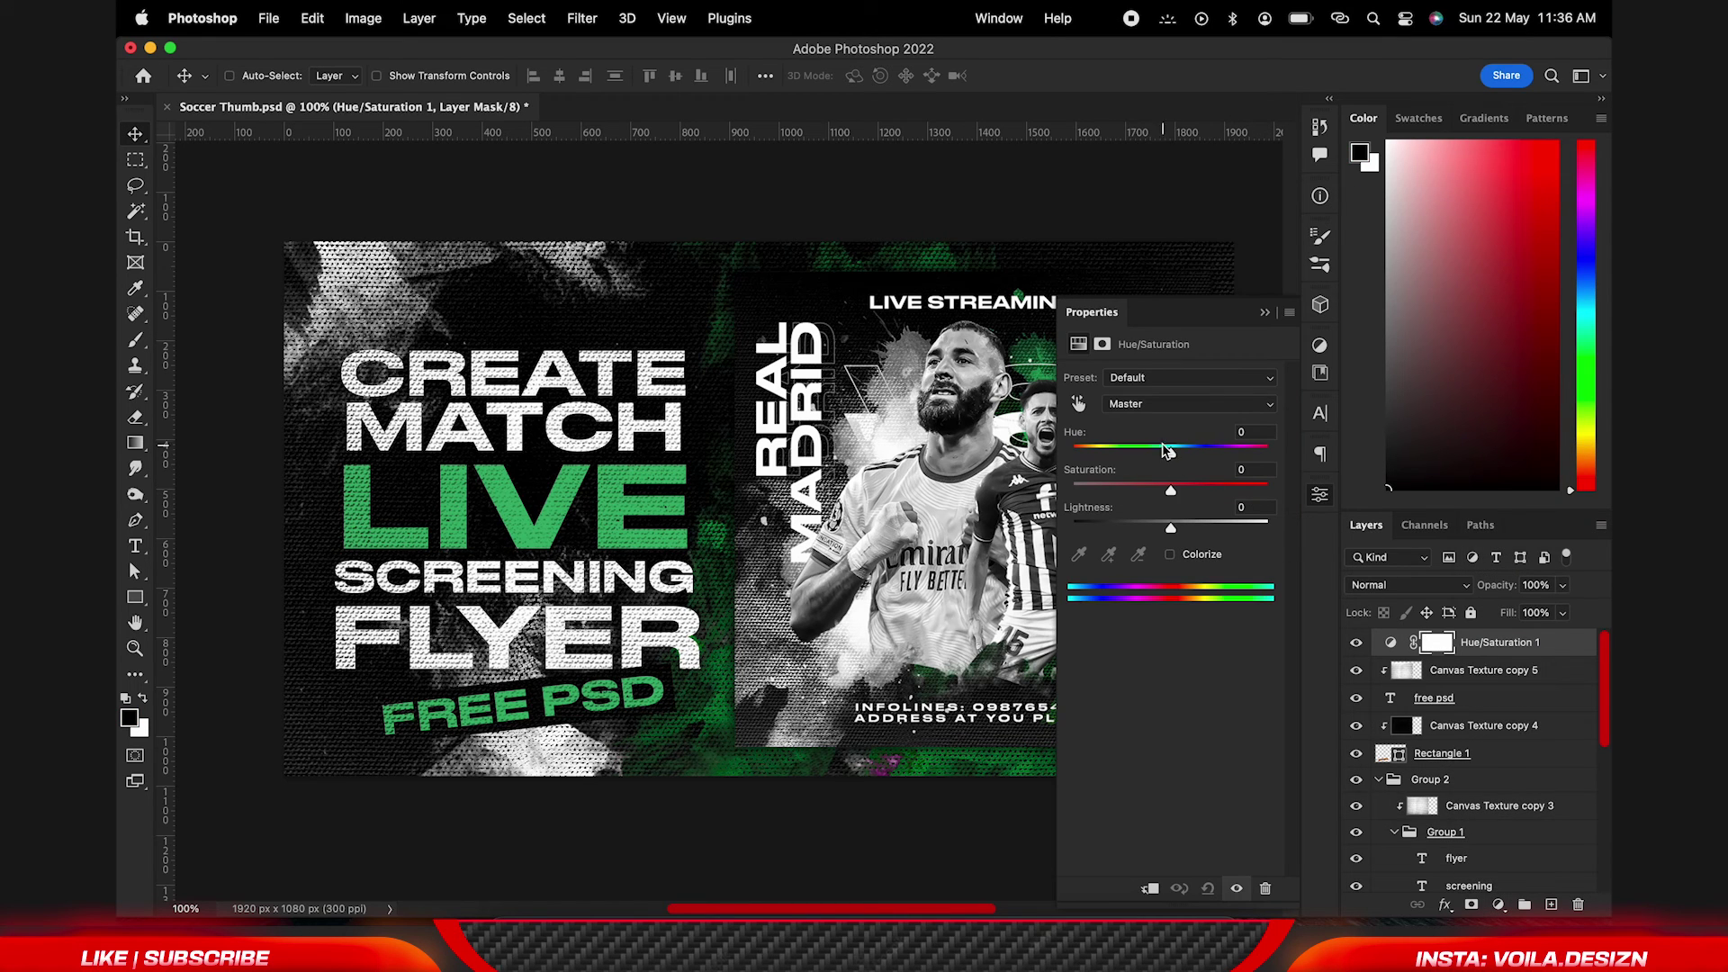